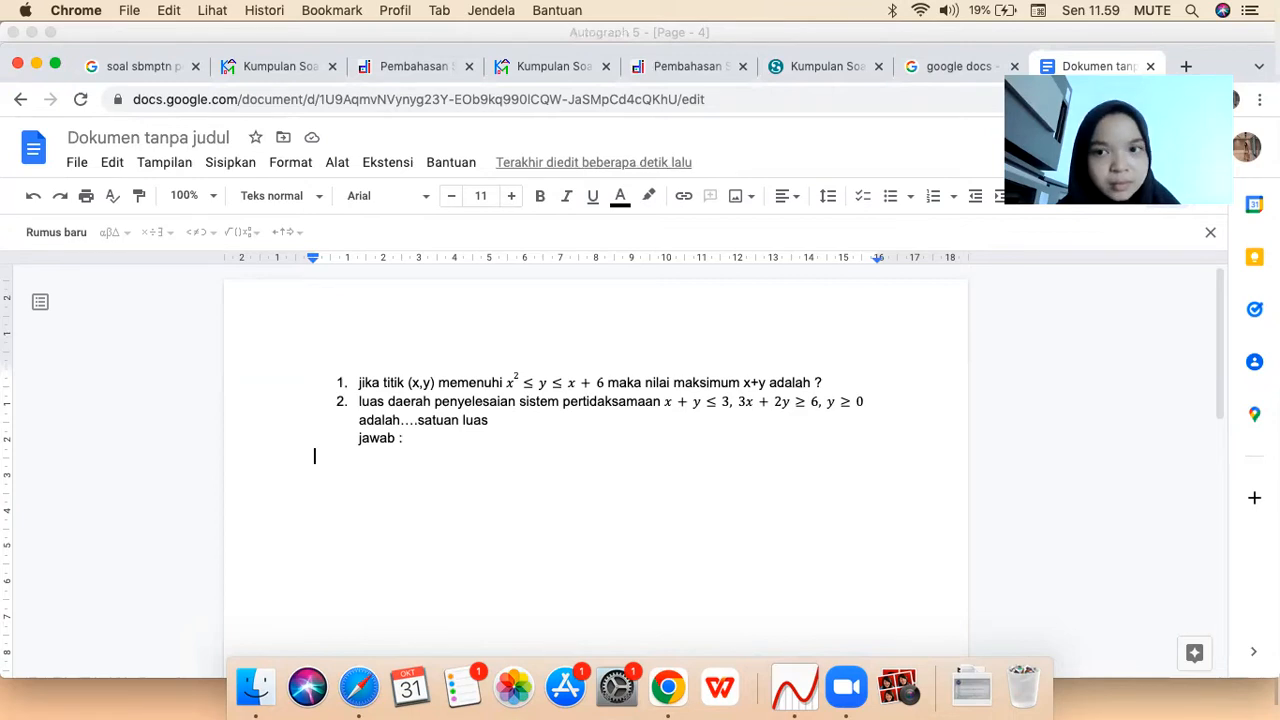
# Copy the inequality x² ≤ y ≤ x + 6 from question 1 to the line below "jawab :" and remove its list number
pyautogui.click(601, 388)
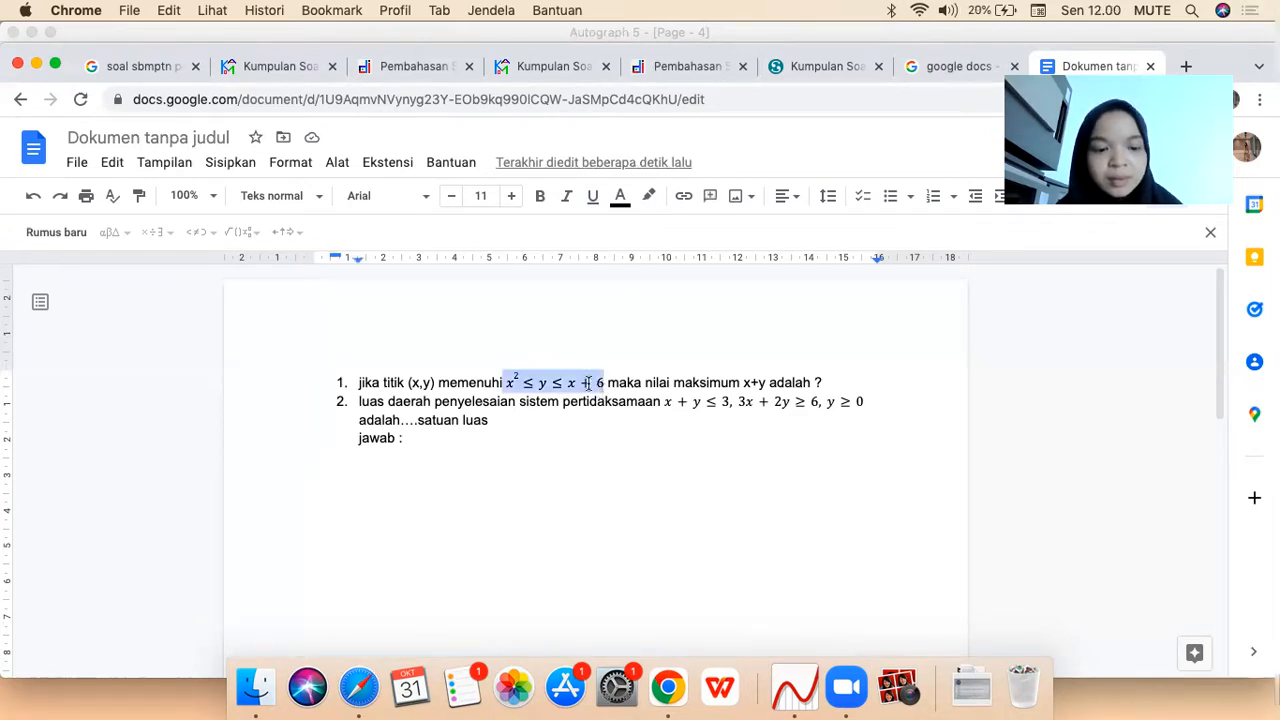
pyautogui.click(510, 392)
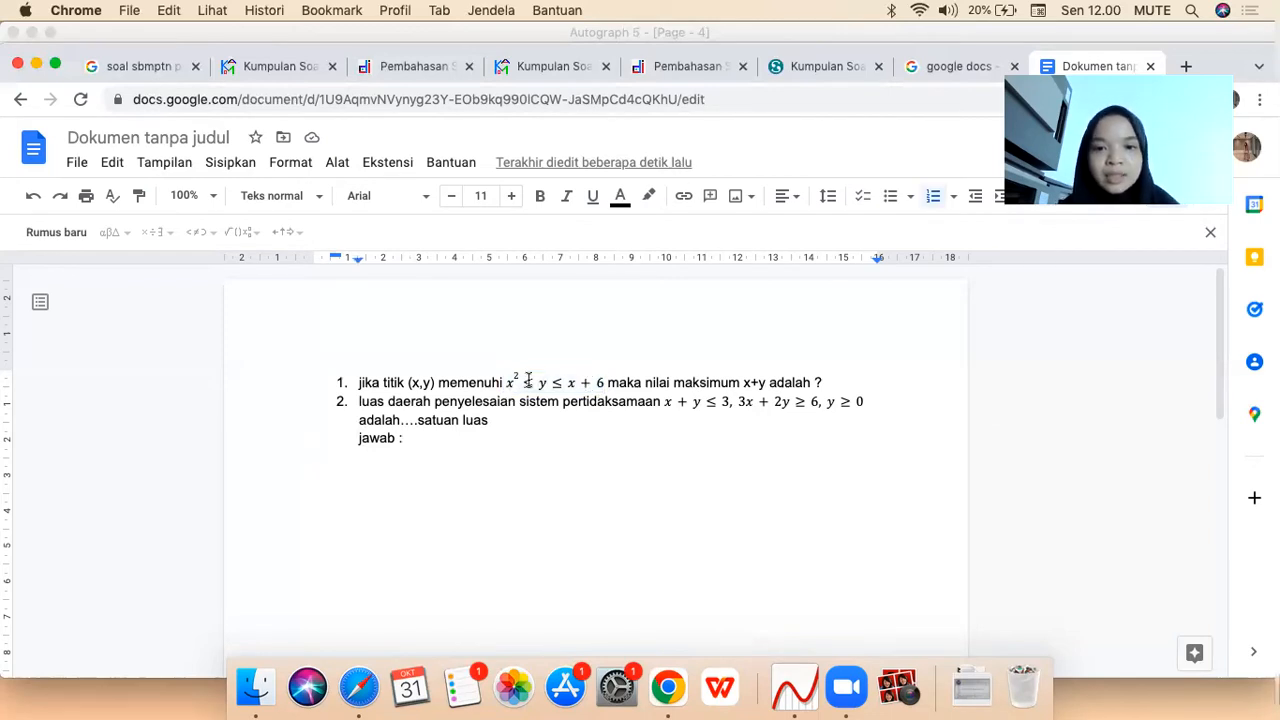
pyautogui.click(514, 379)
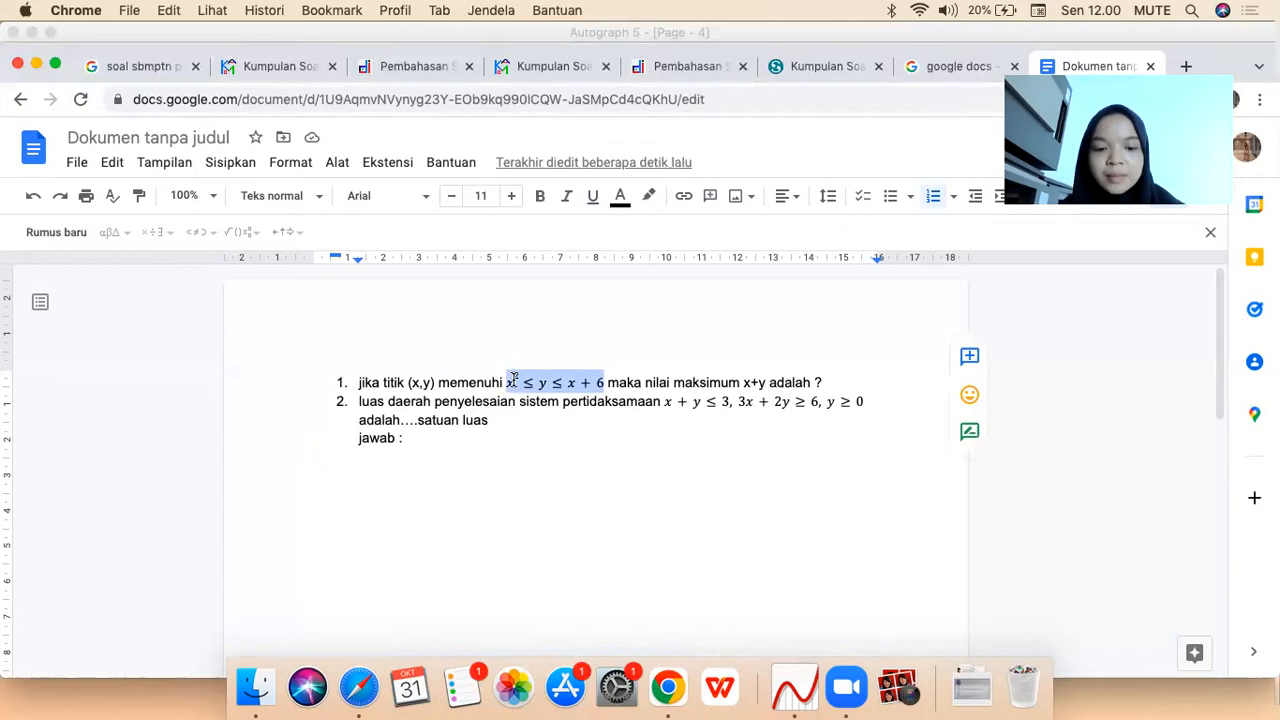
pyautogui.click(386, 457)
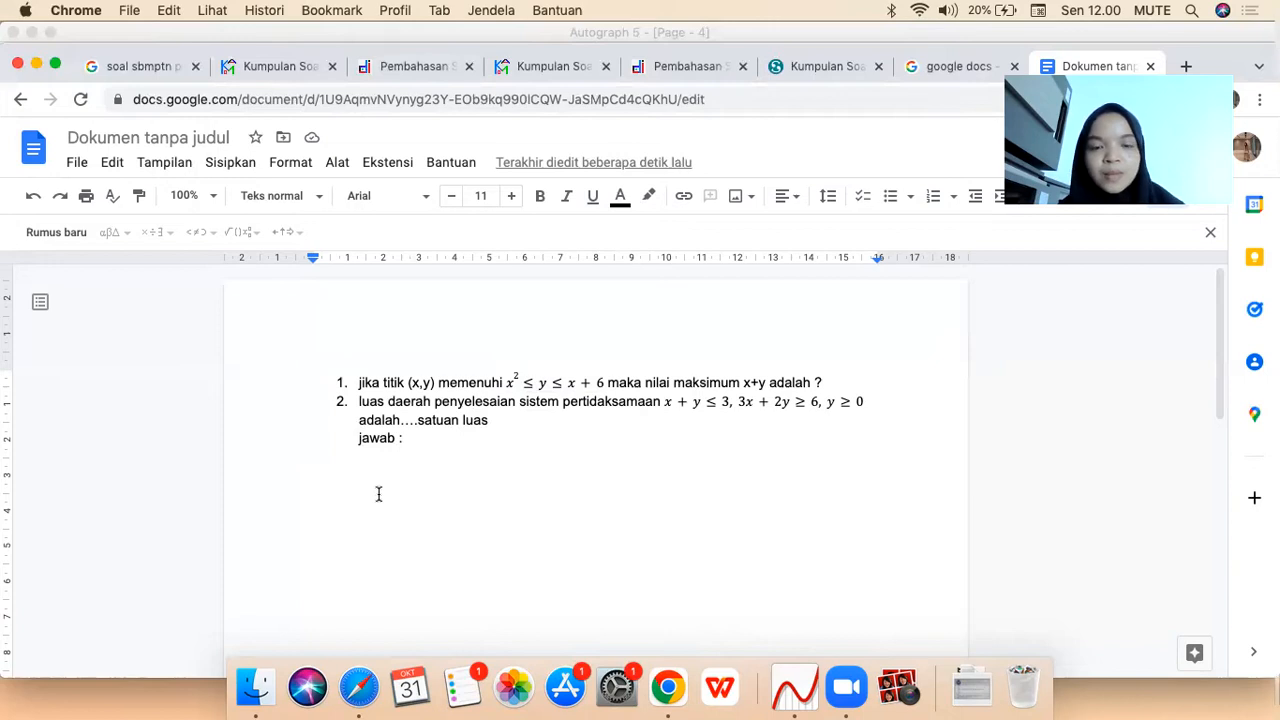
pyautogui.write('x² ≤ y ≤ x + 6')
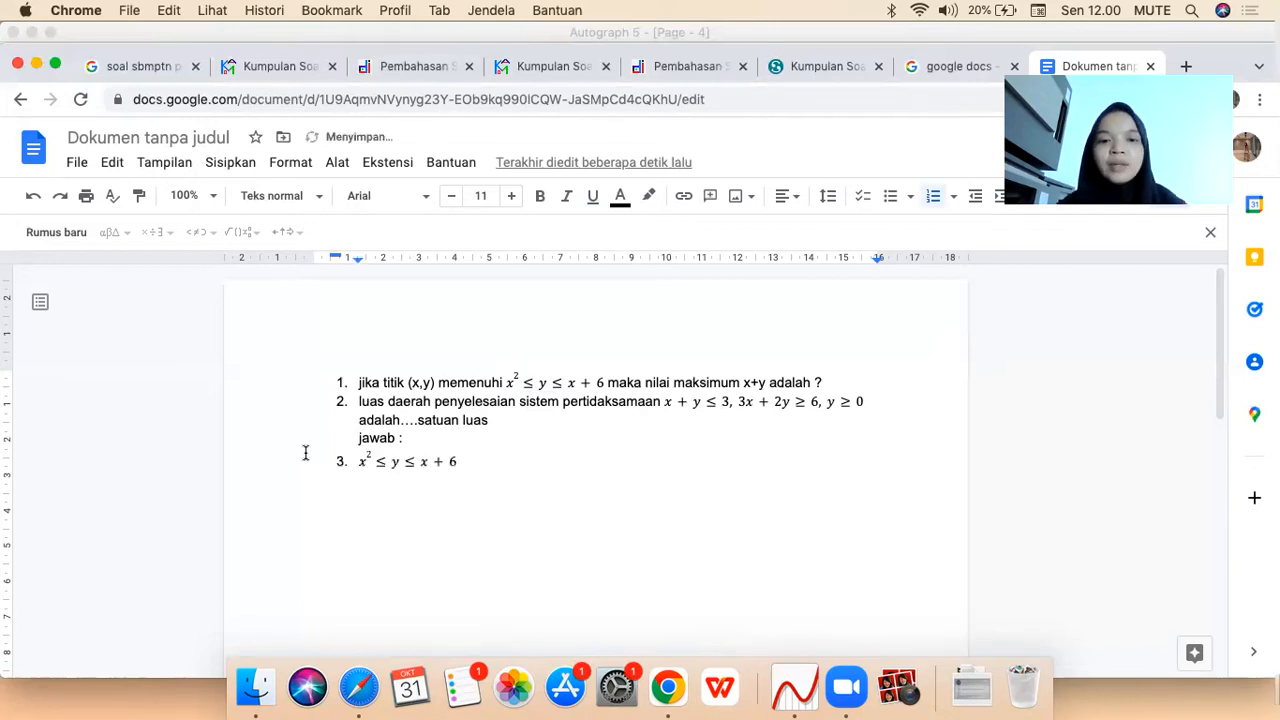
pyautogui.click(358, 462)
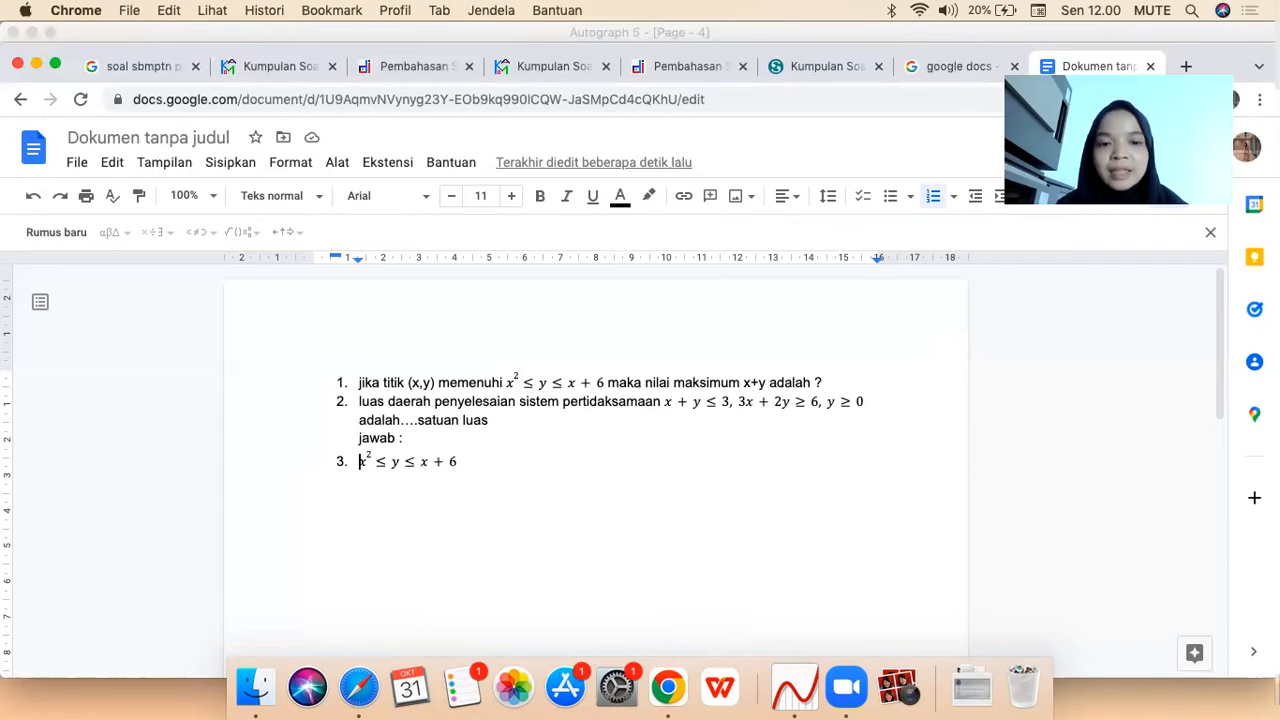
pyautogui.press('BackSpace')
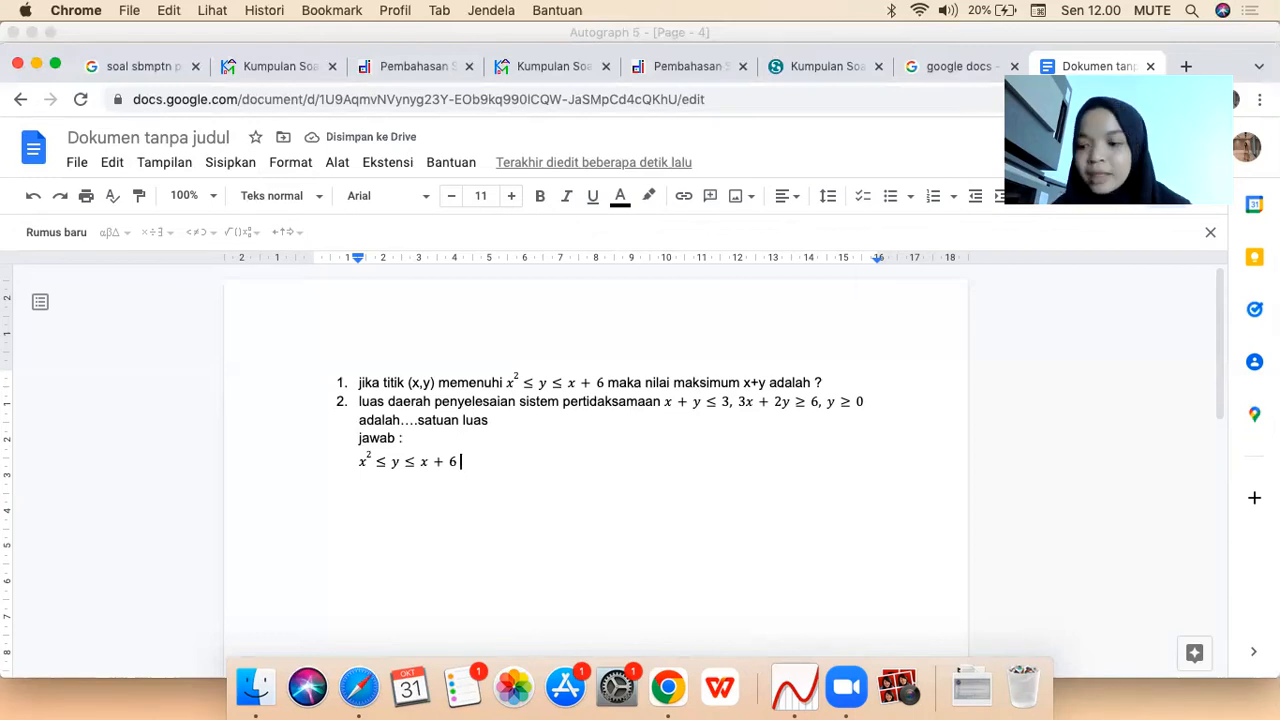
# Add the text "dapat dipecahkan menjadi" after the copied inequality on the answer line
pyautogui.write('dapat dipecahkan')
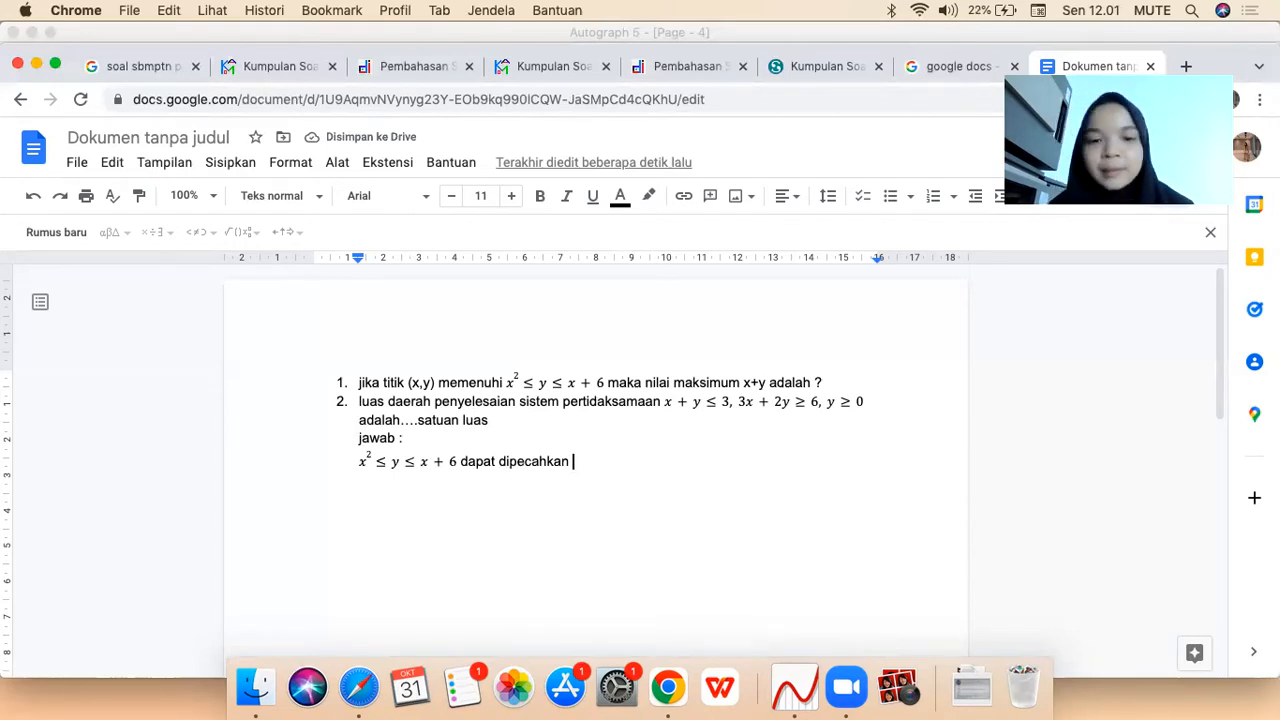
pyautogui.write('menjadi y')
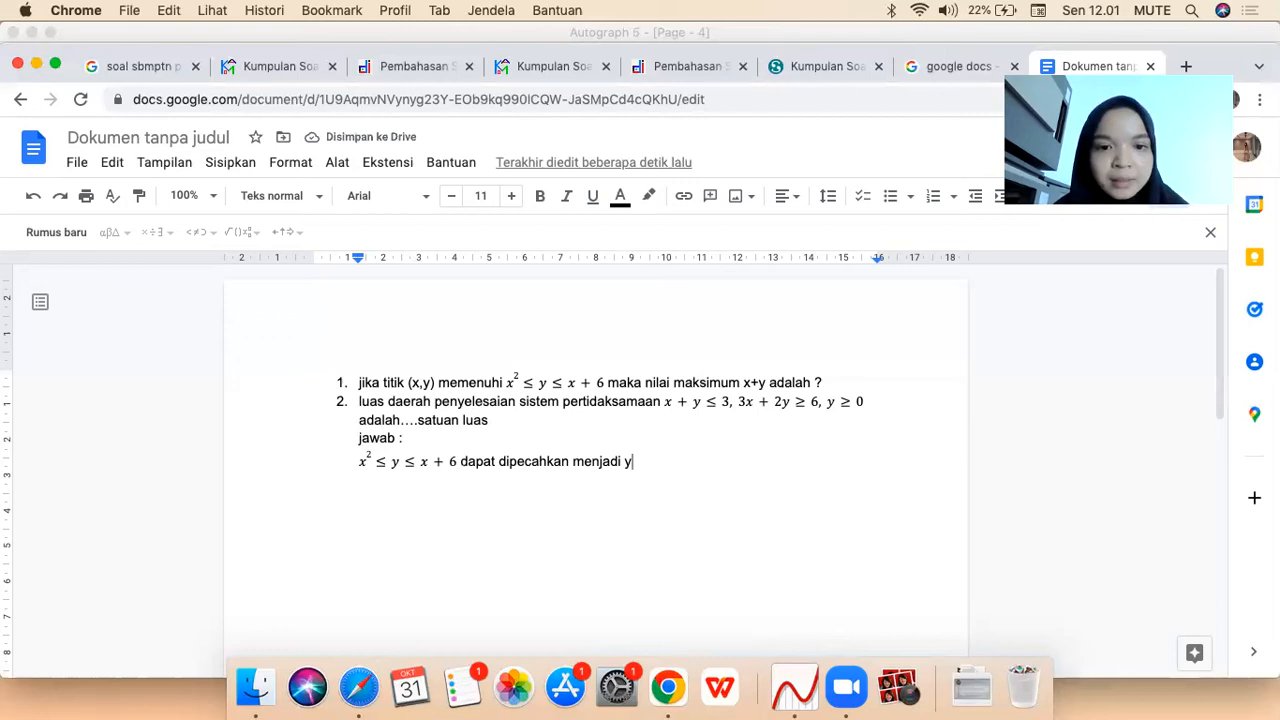
pyautogui.press('BackSpace')
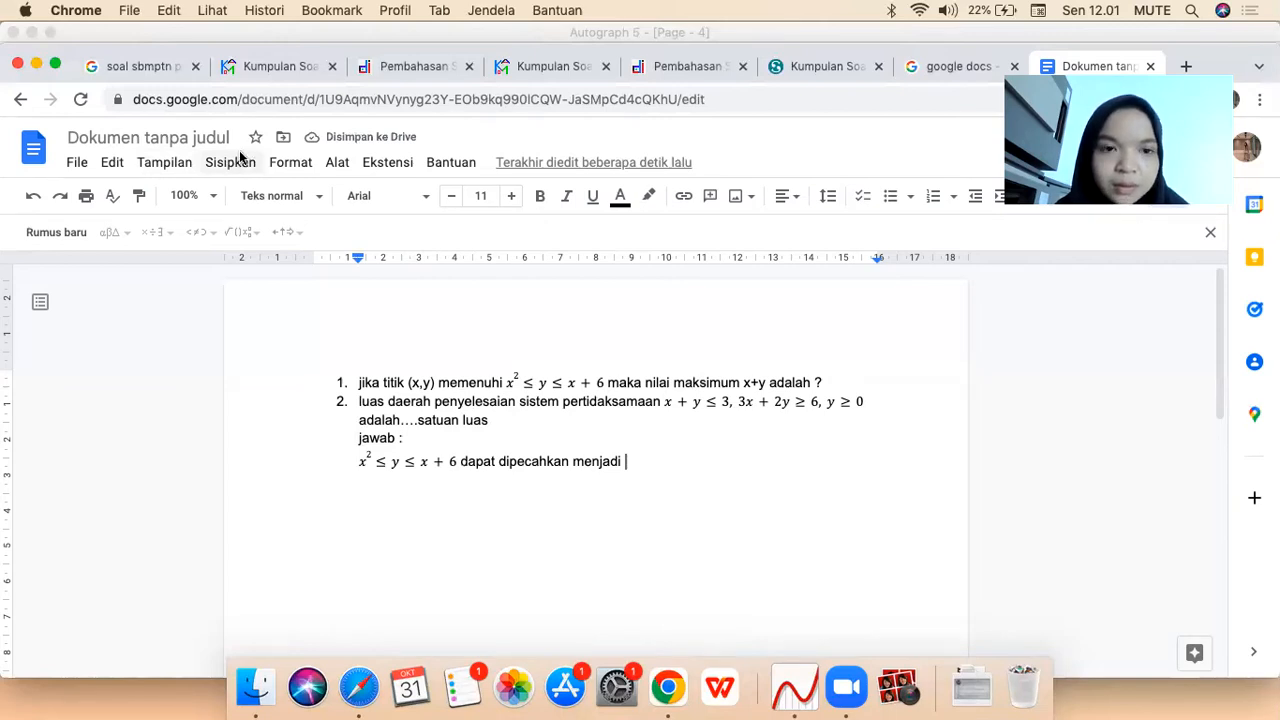
# Insert a new equation reading y ≤ x + 6 at the end of the answer line
pyautogui.click(232, 162)
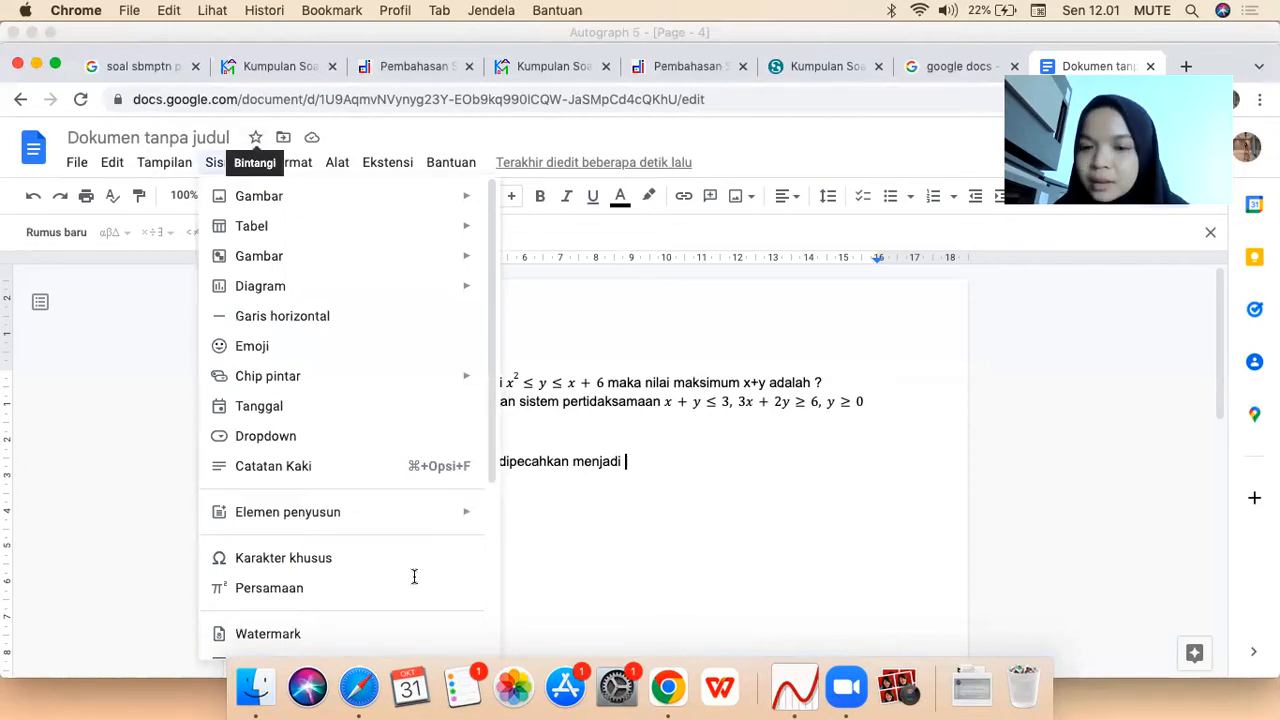
pyautogui.click(485, 550)
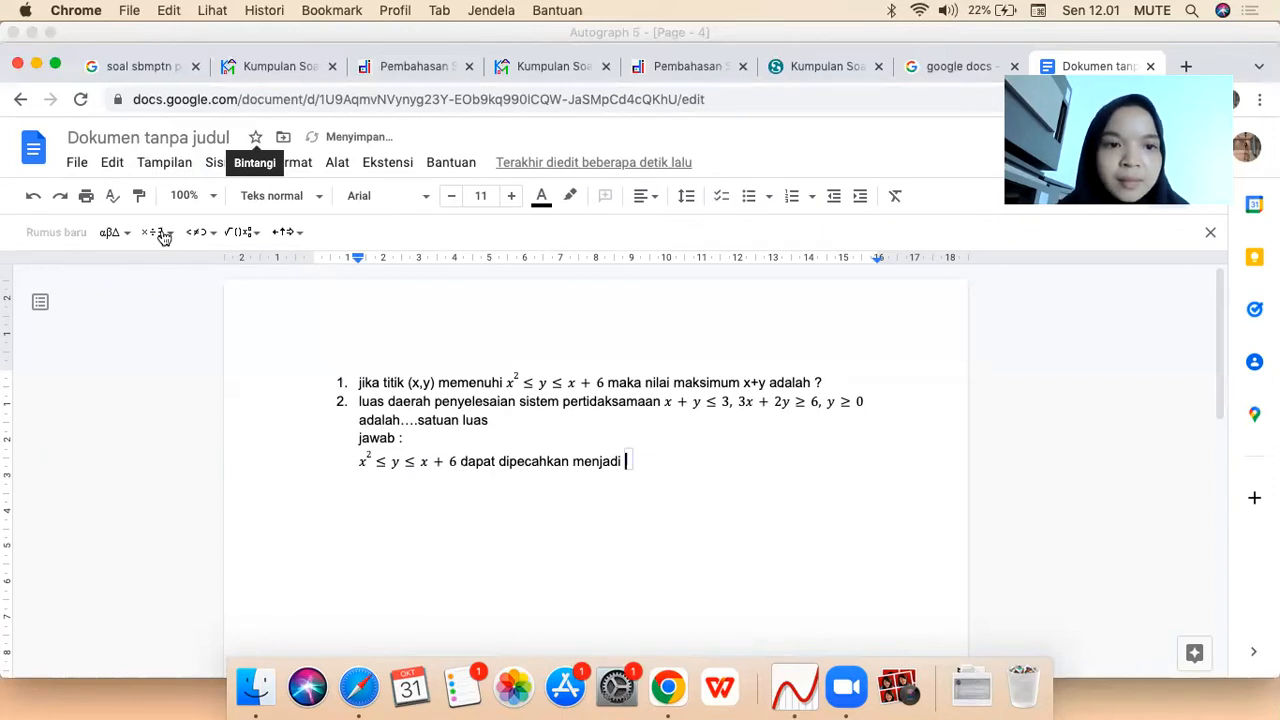
pyautogui.write('y')
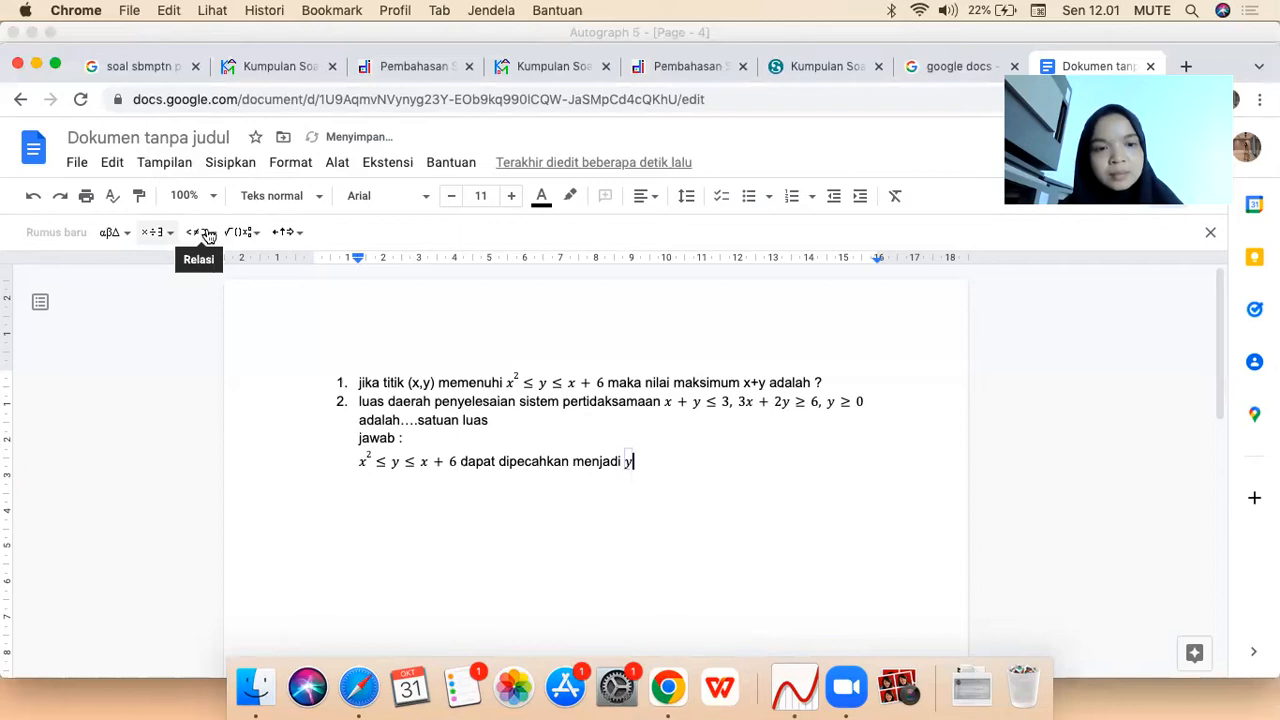
pyautogui.click(203, 232)
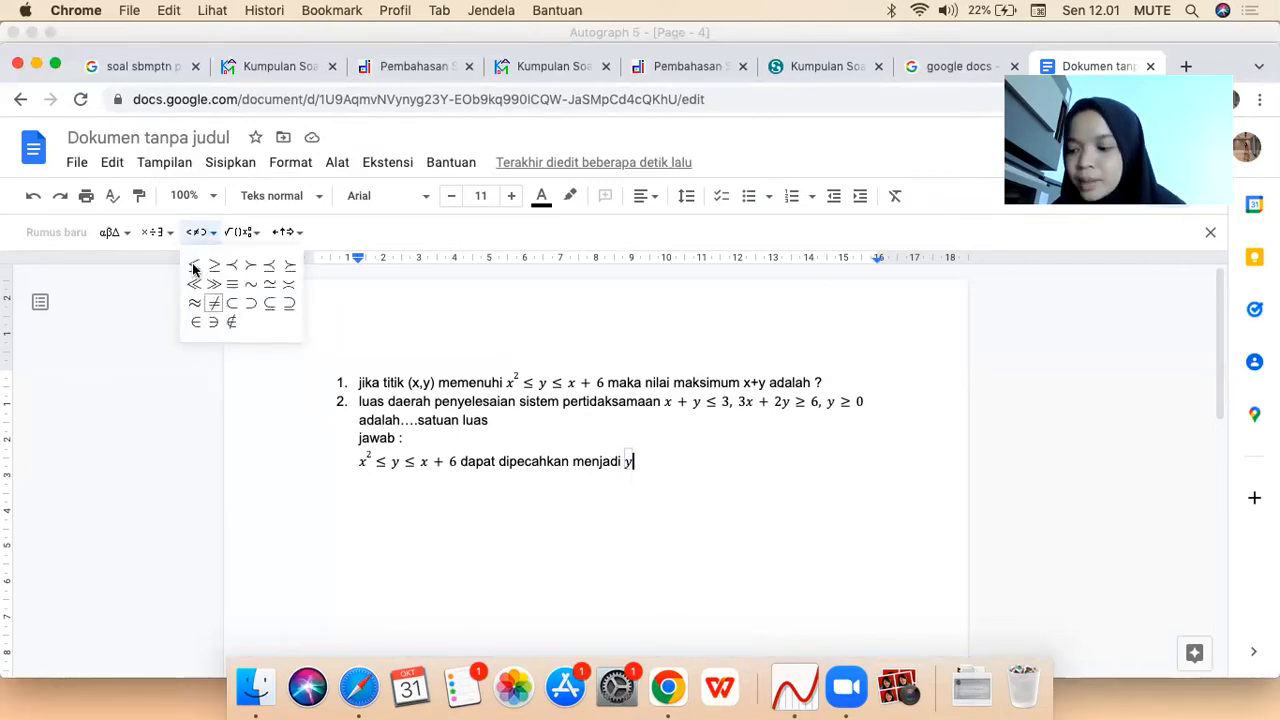
pyautogui.click(194, 269)
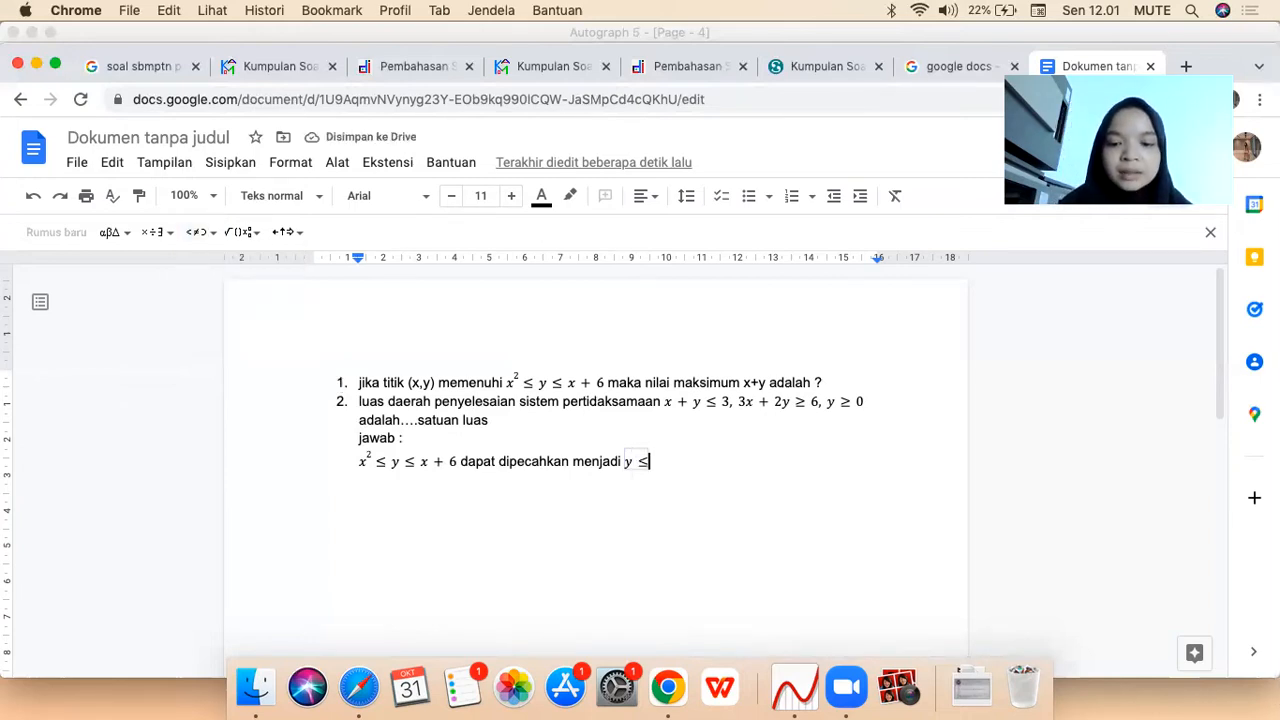
pyautogui.write('x + 6 ')
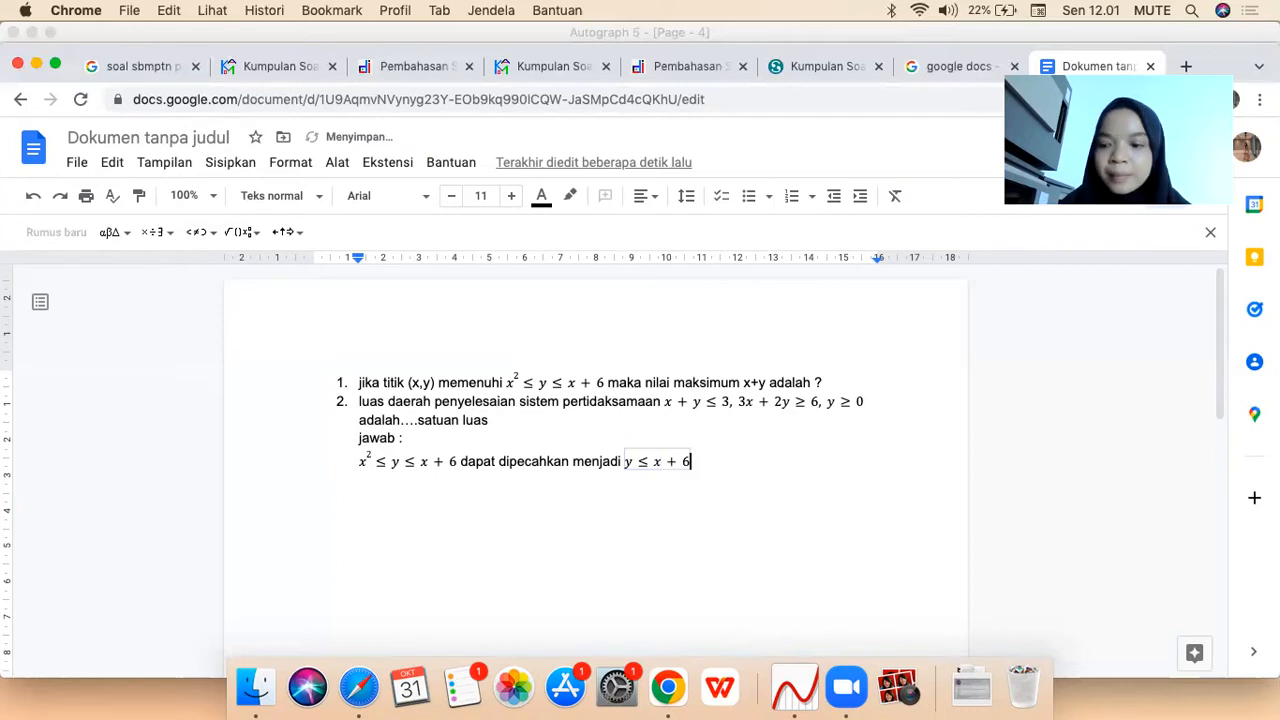
pyautogui.write('s')
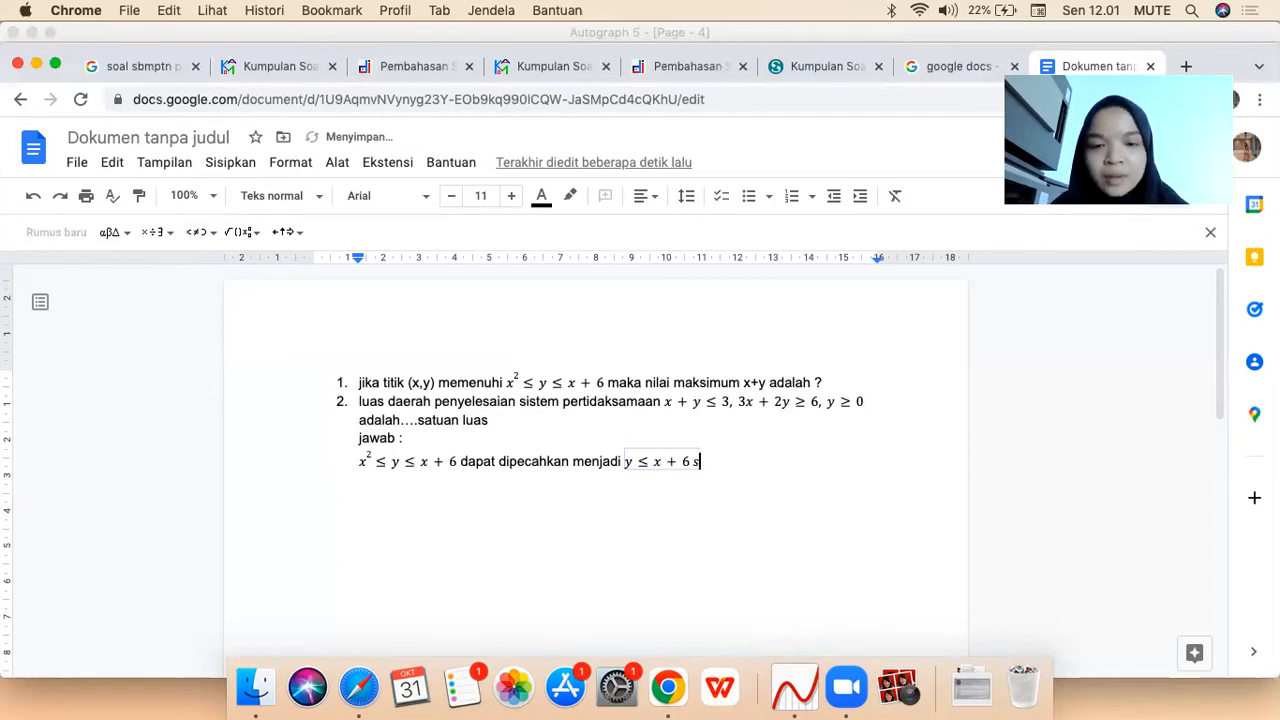
pyautogui.press('BackSpace')
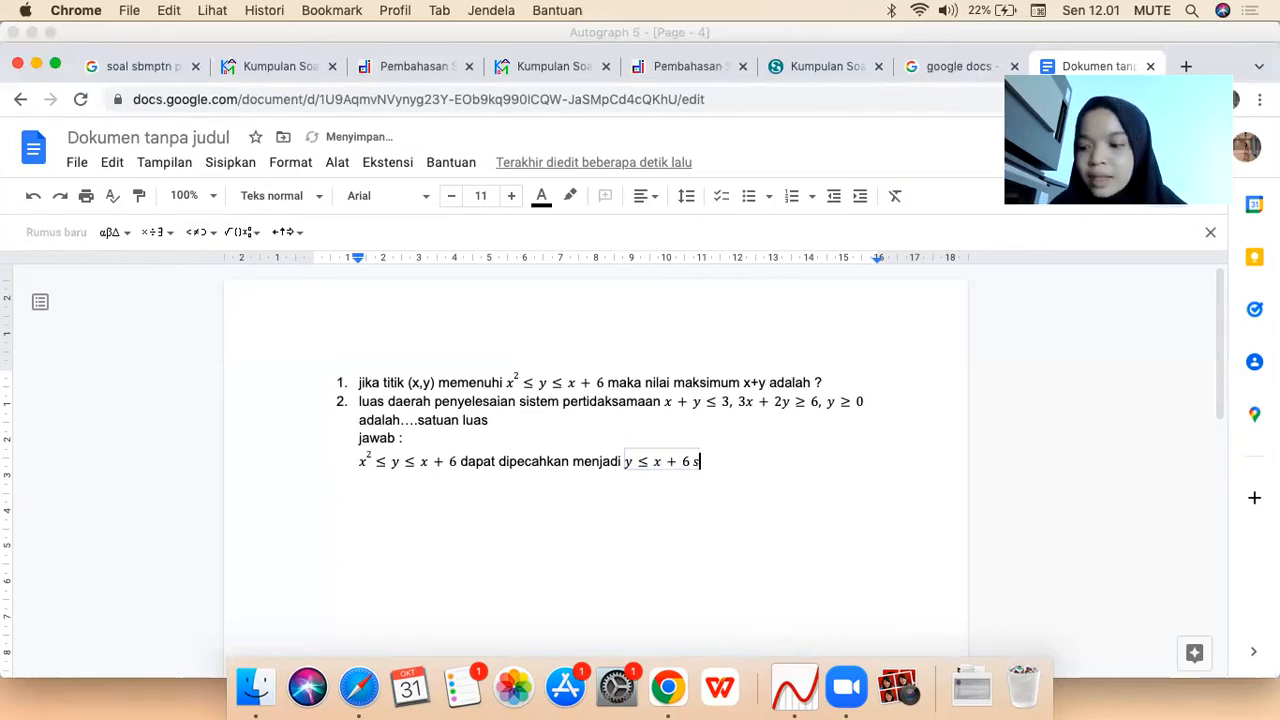
# Extend the equation on the answer line with "dan y ≥ x²", using a superscript for the exponent
pyautogui.write('dan')
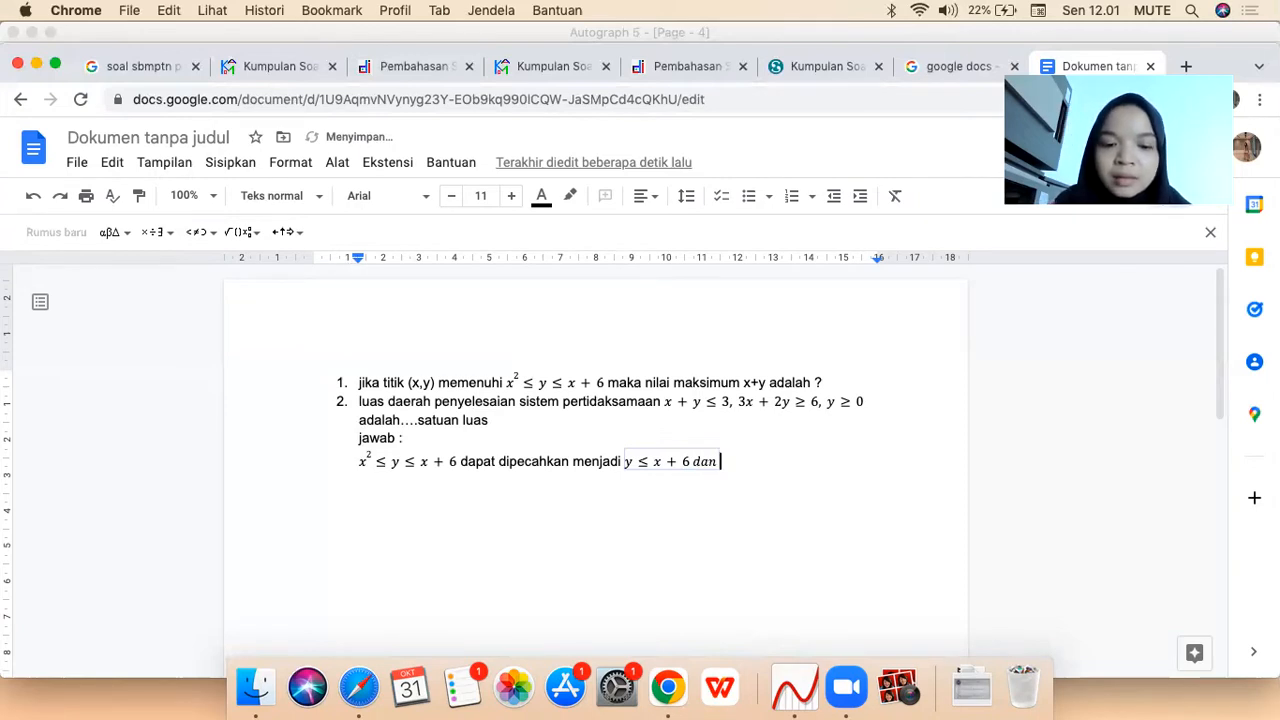
pyautogui.write(' y')
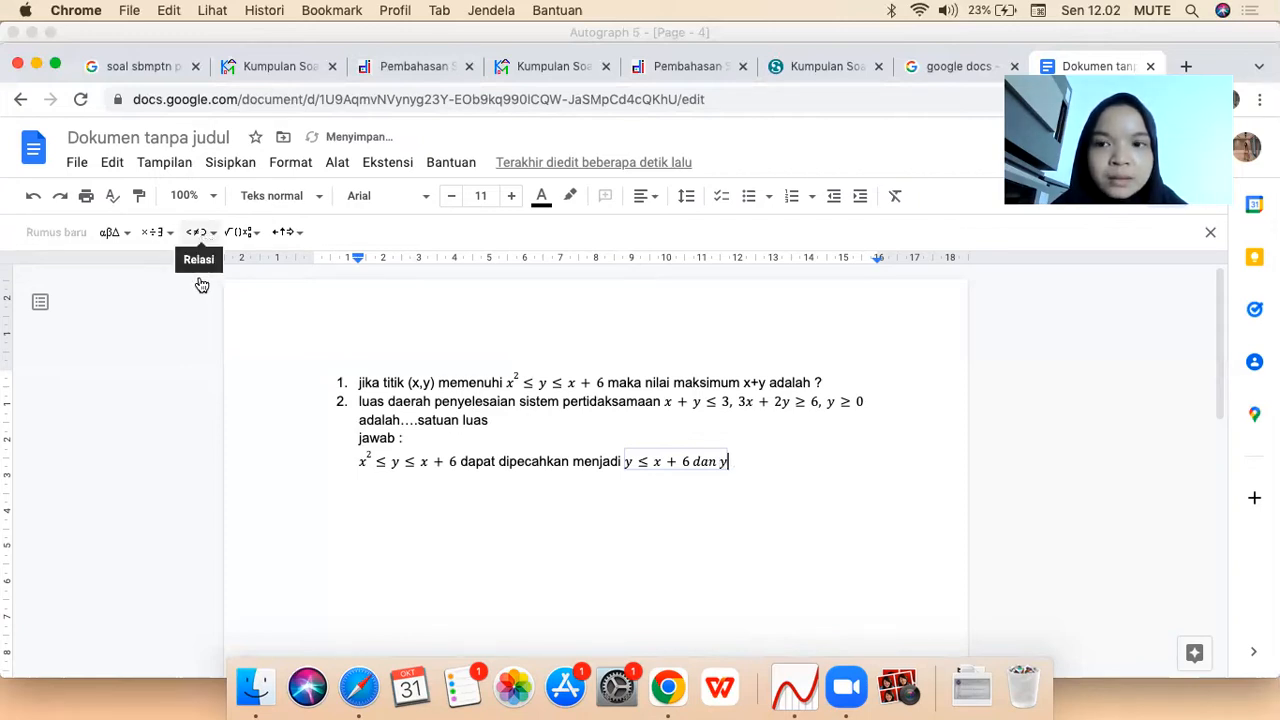
pyautogui.moveTo(200, 283)
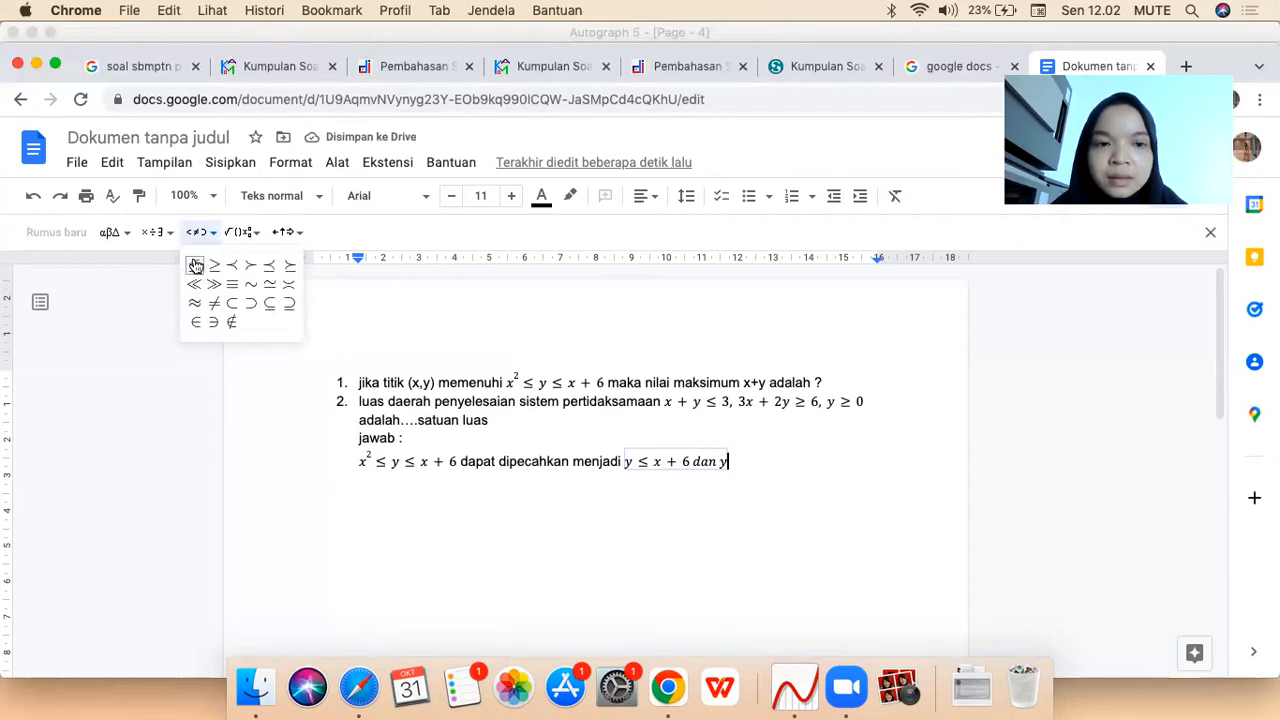
pyautogui.click(194, 264)
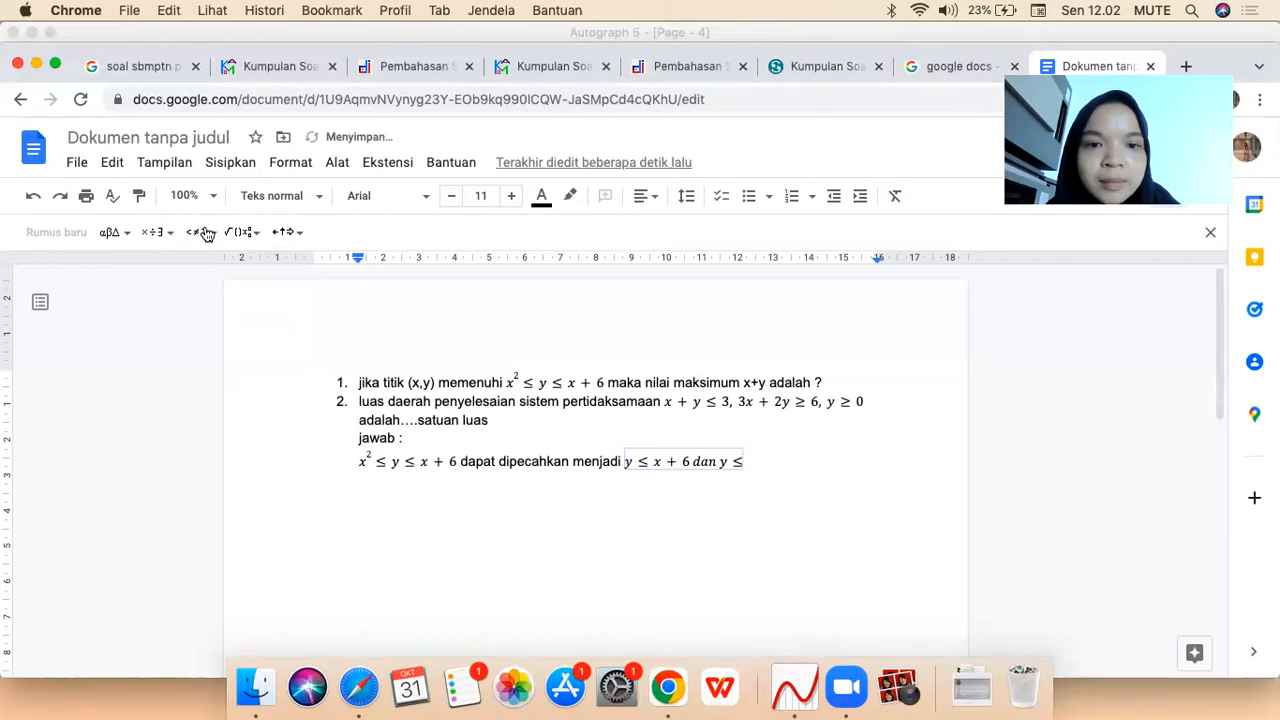
pyautogui.press('BackSpace')
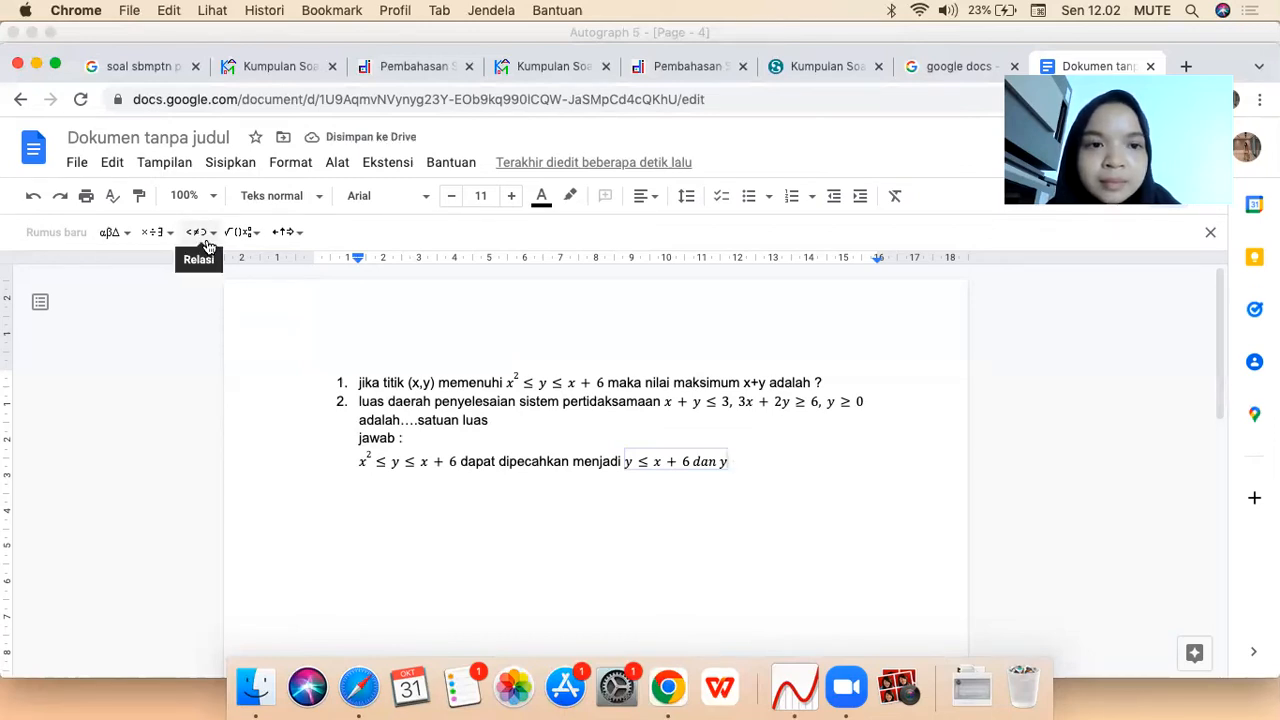
pyautogui.click(200, 233)
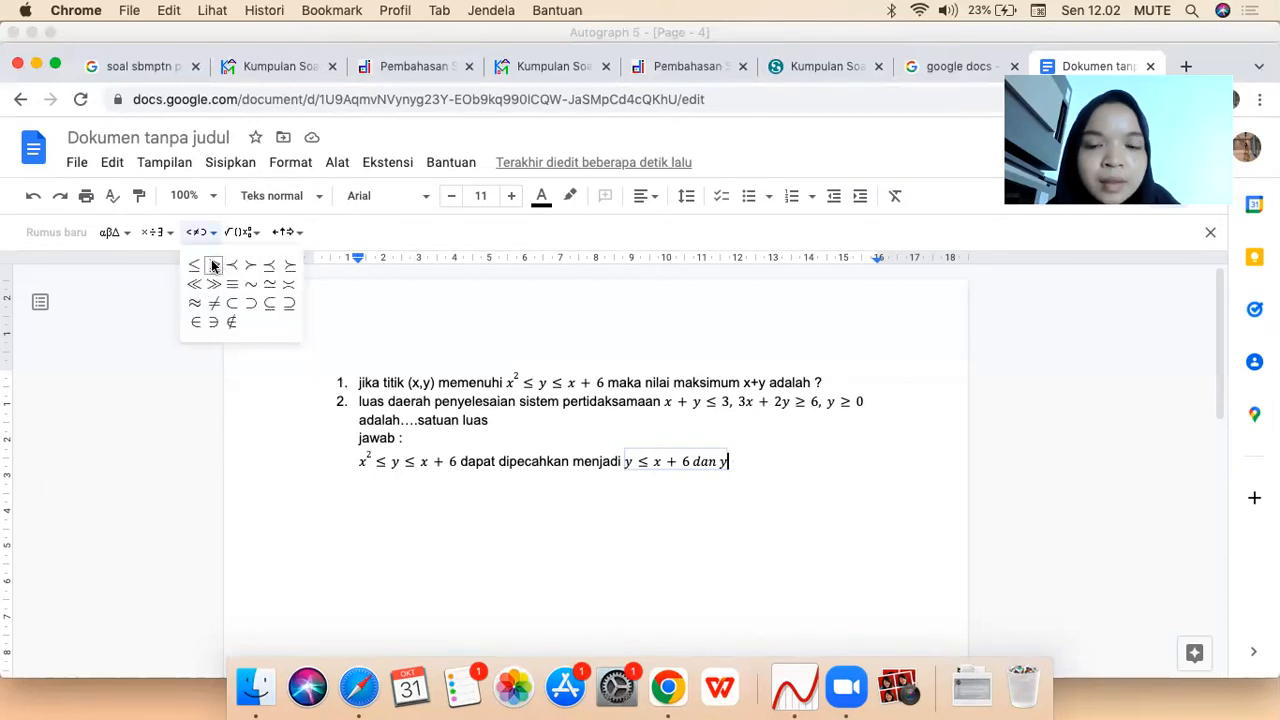
pyautogui.click(212, 263)
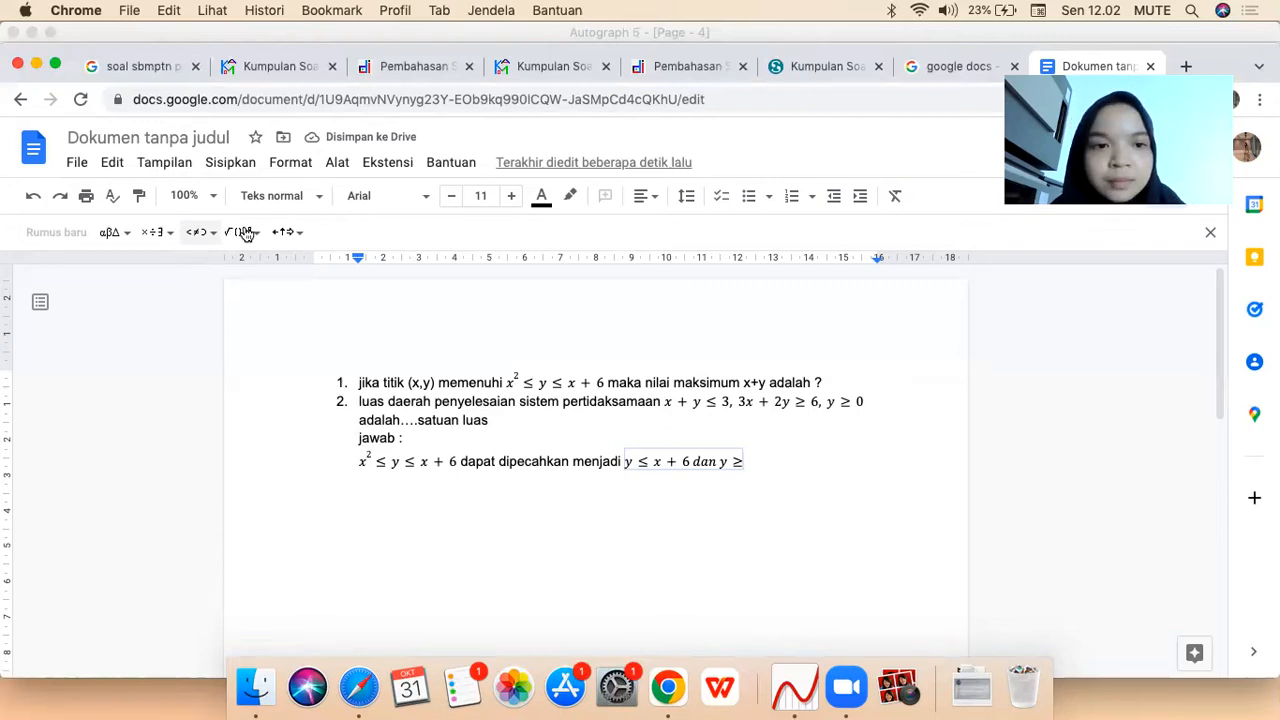
pyautogui.click(252, 236)
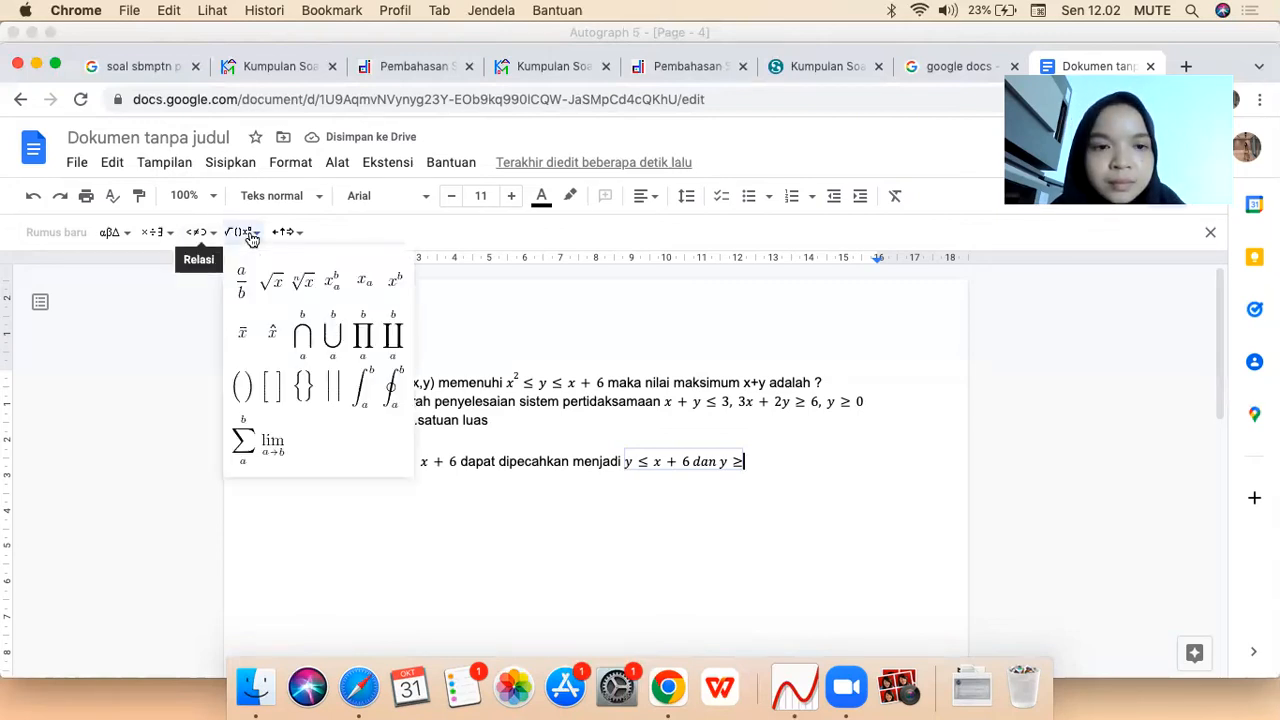
pyautogui.click(396, 283)
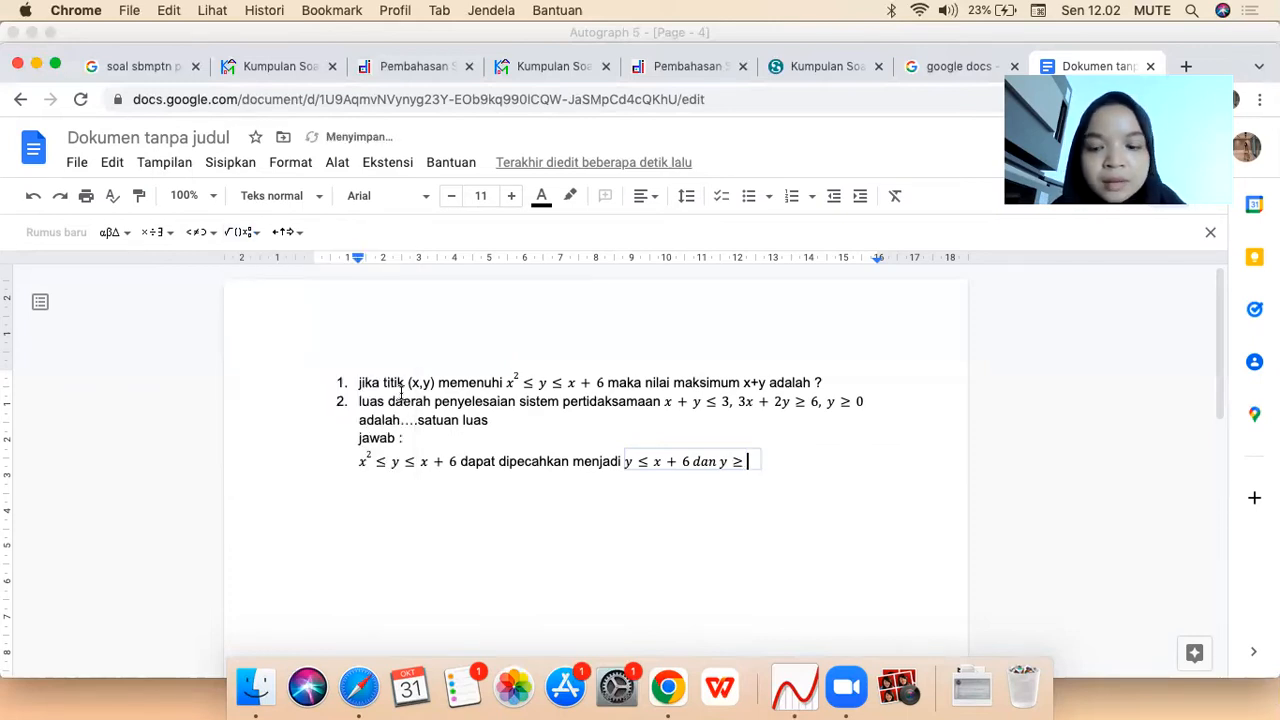
pyautogui.write('x')
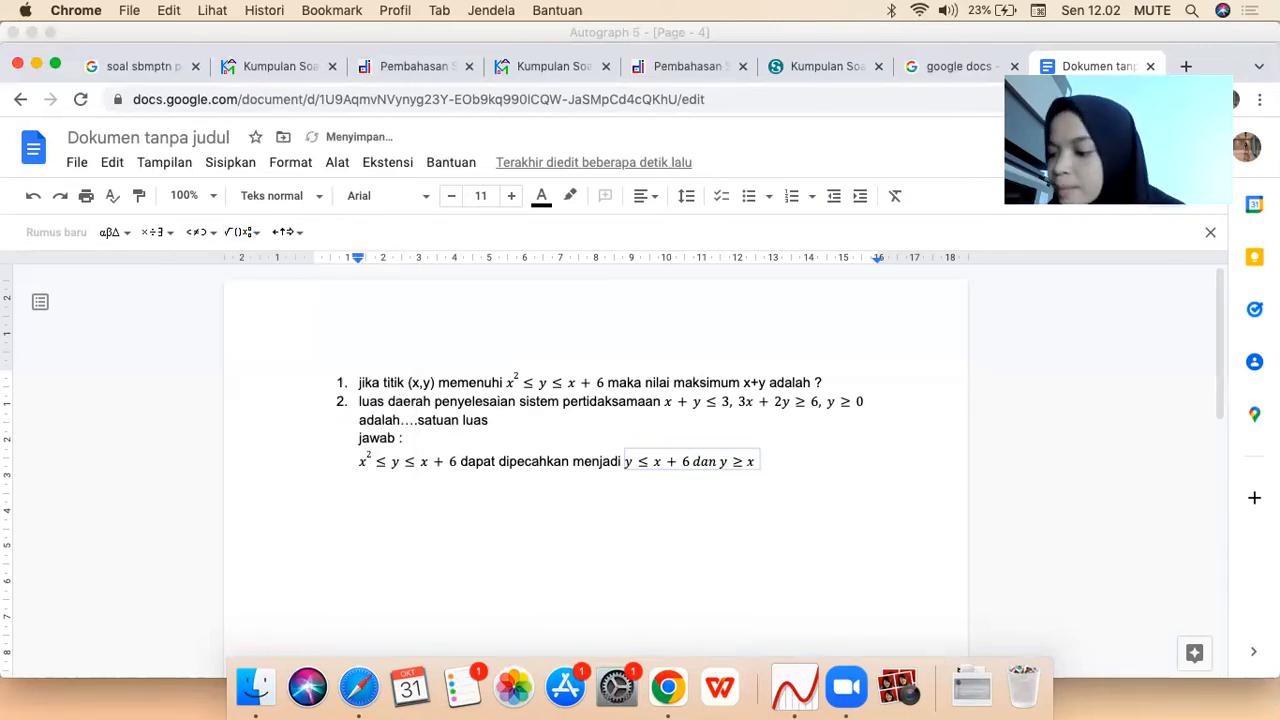
pyautogui.write('^2')
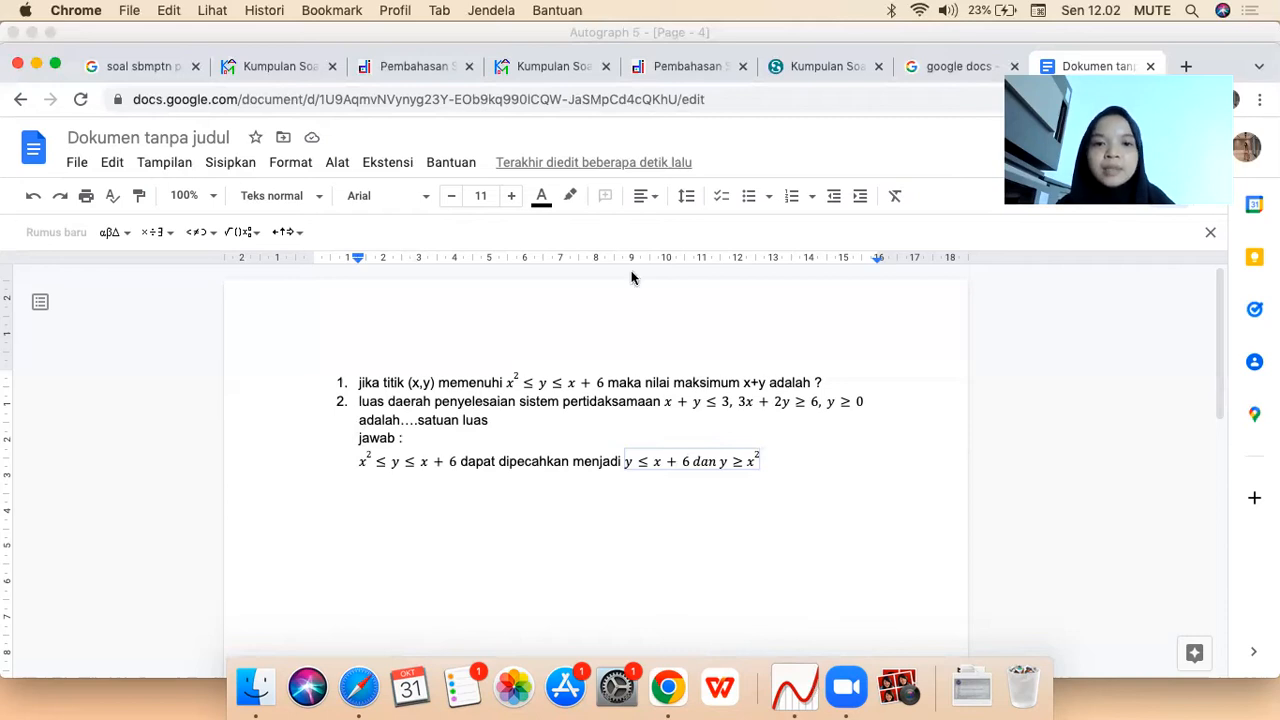
# Switch to Autograph 5 and open equation entry for the empty graph page
pyautogui.press('super+Tab')
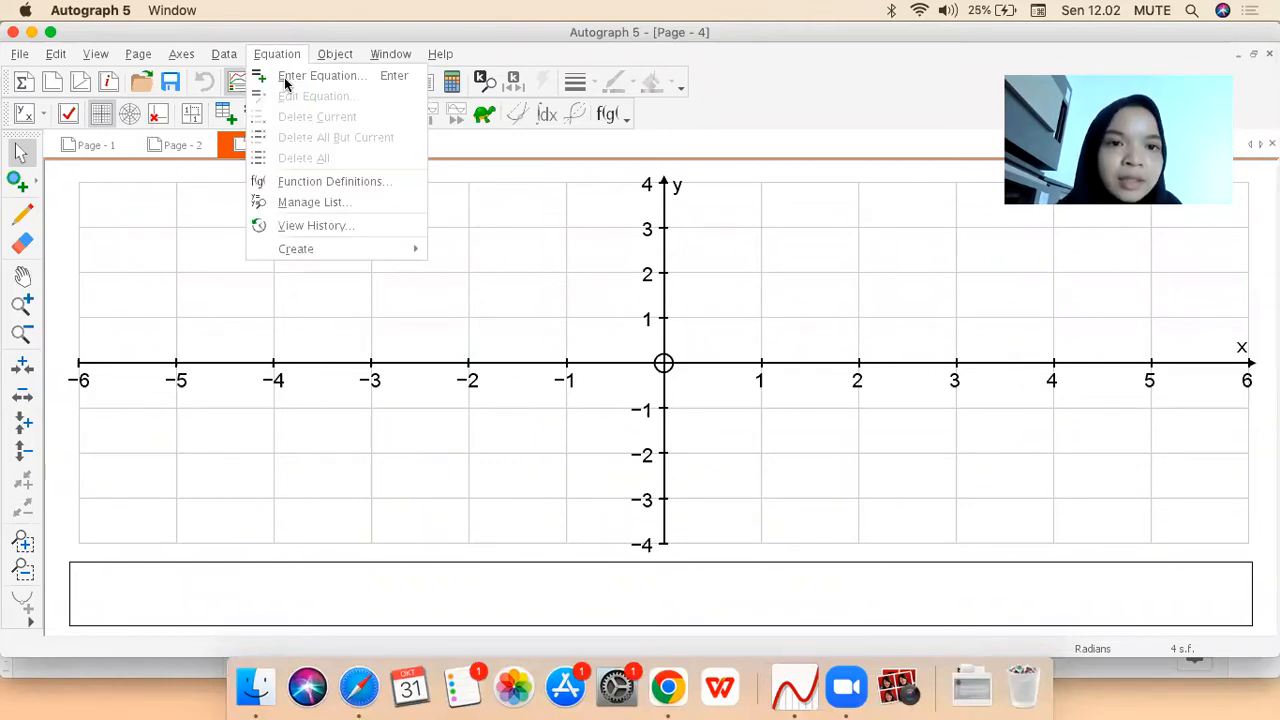
pyautogui.click(287, 84)
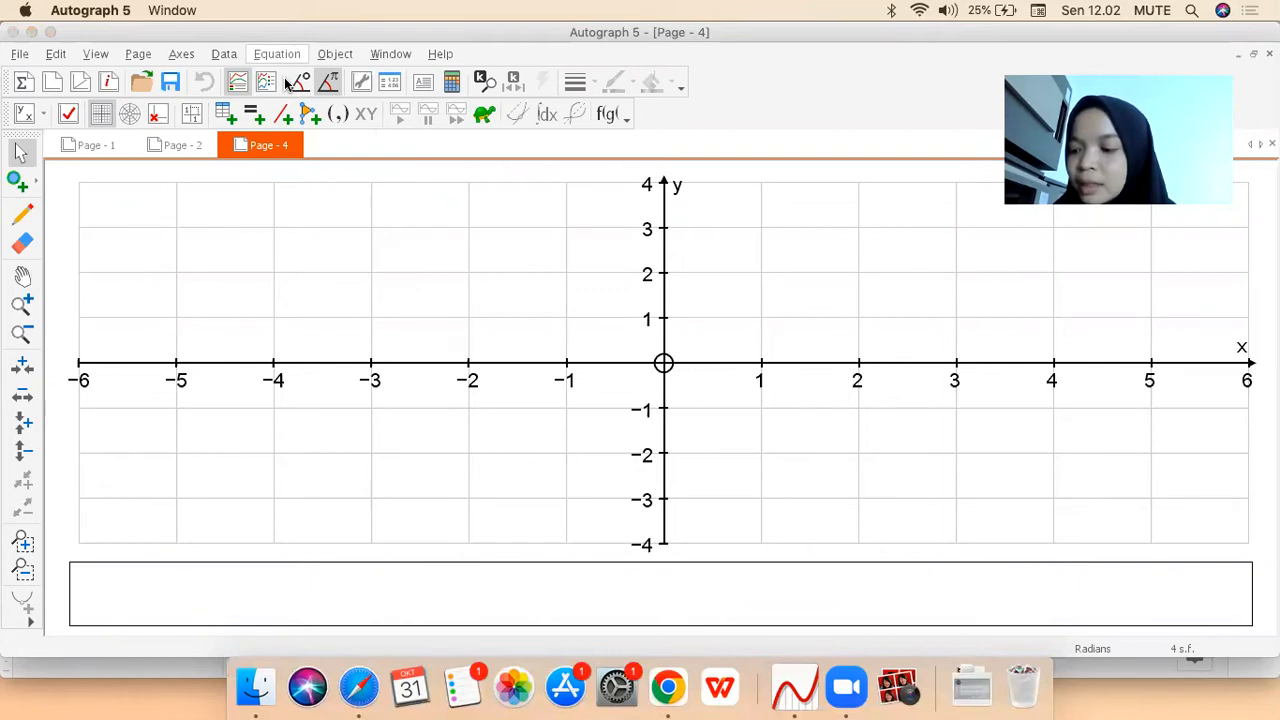
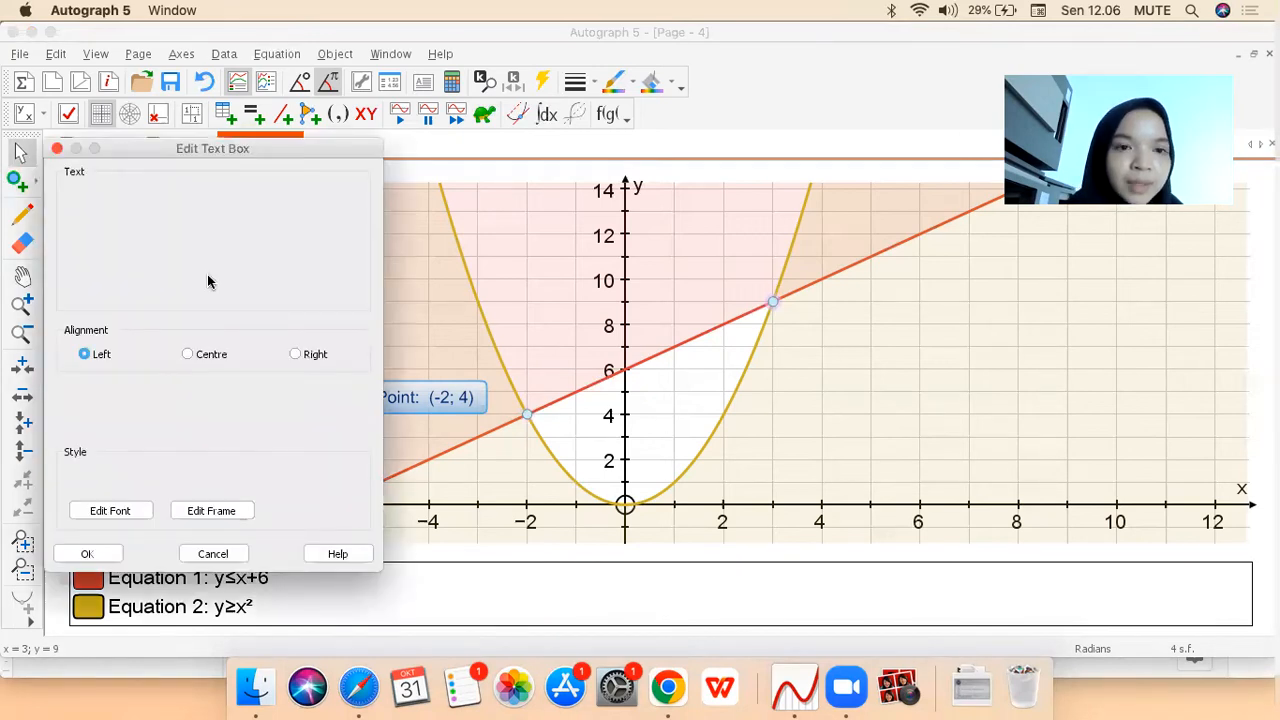
# Add a coordinate text box for intersection point (3; 9), move it clear of the curves, and switch back to the Google Docs document
pyautogui.click(88, 554)
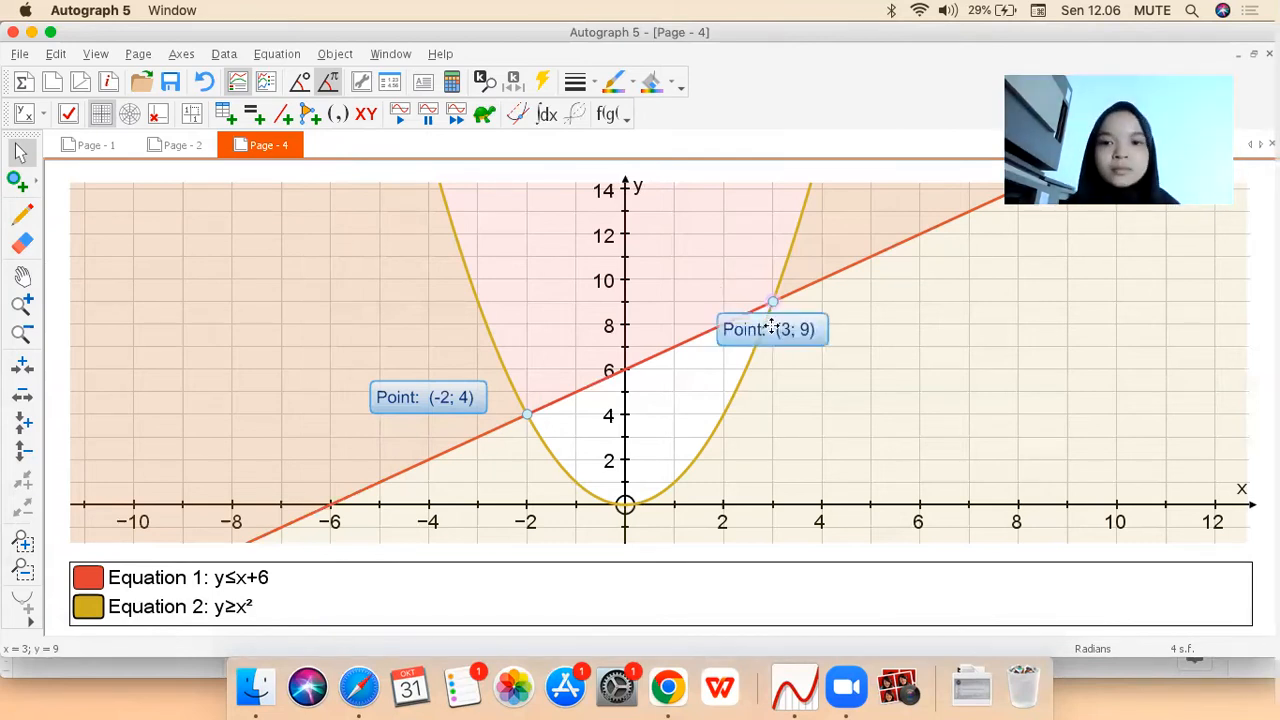
pyautogui.moveTo(863, 320)
pyautogui.mouseDown()
pyautogui.moveTo(907, 307)
pyautogui.moveTo(826, 317)
pyautogui.moveTo(882, 324)
pyautogui.mouseUp()
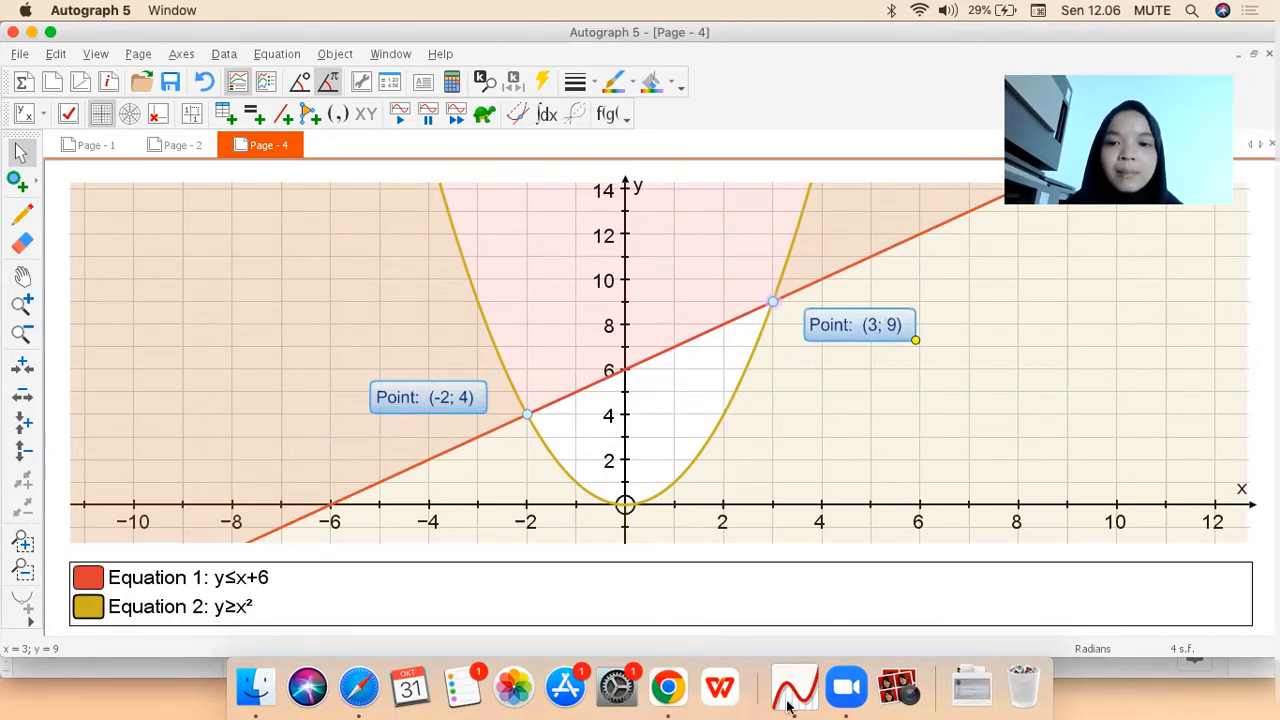
pyautogui.click(676, 696)
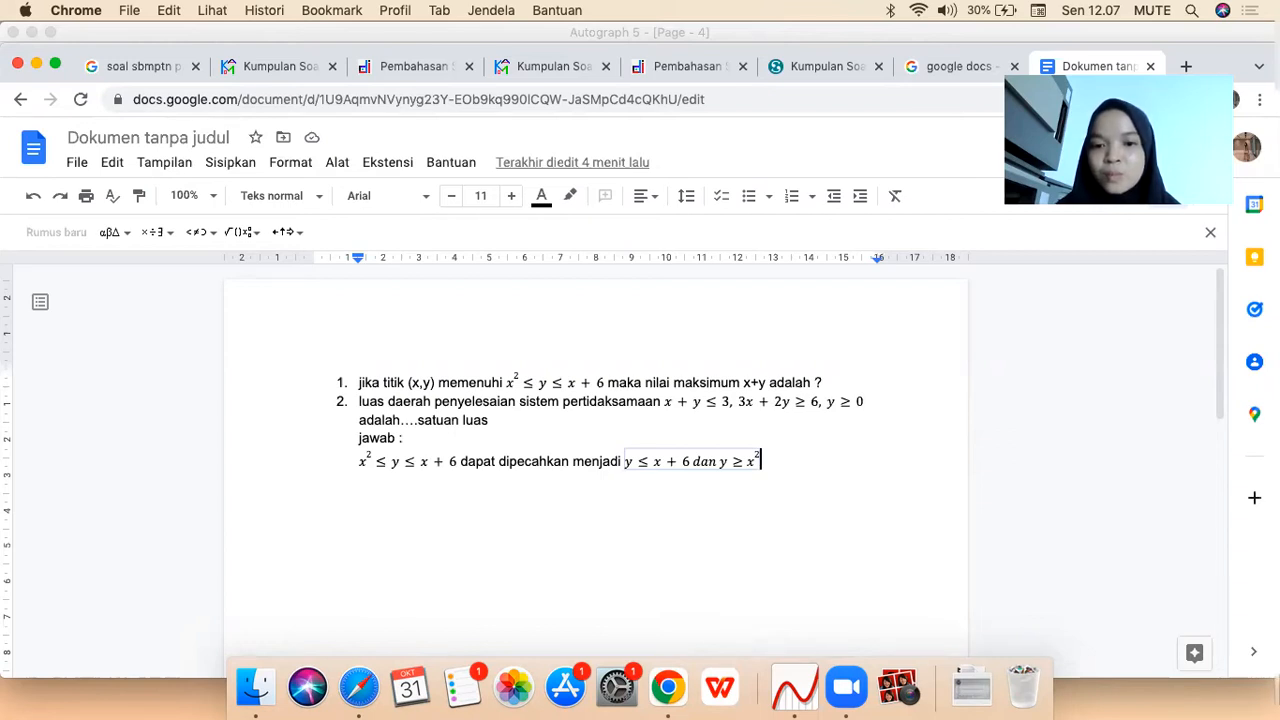
pyautogui.press('Right')
pyautogui.press('Return')
pyautogui.press('Tab')
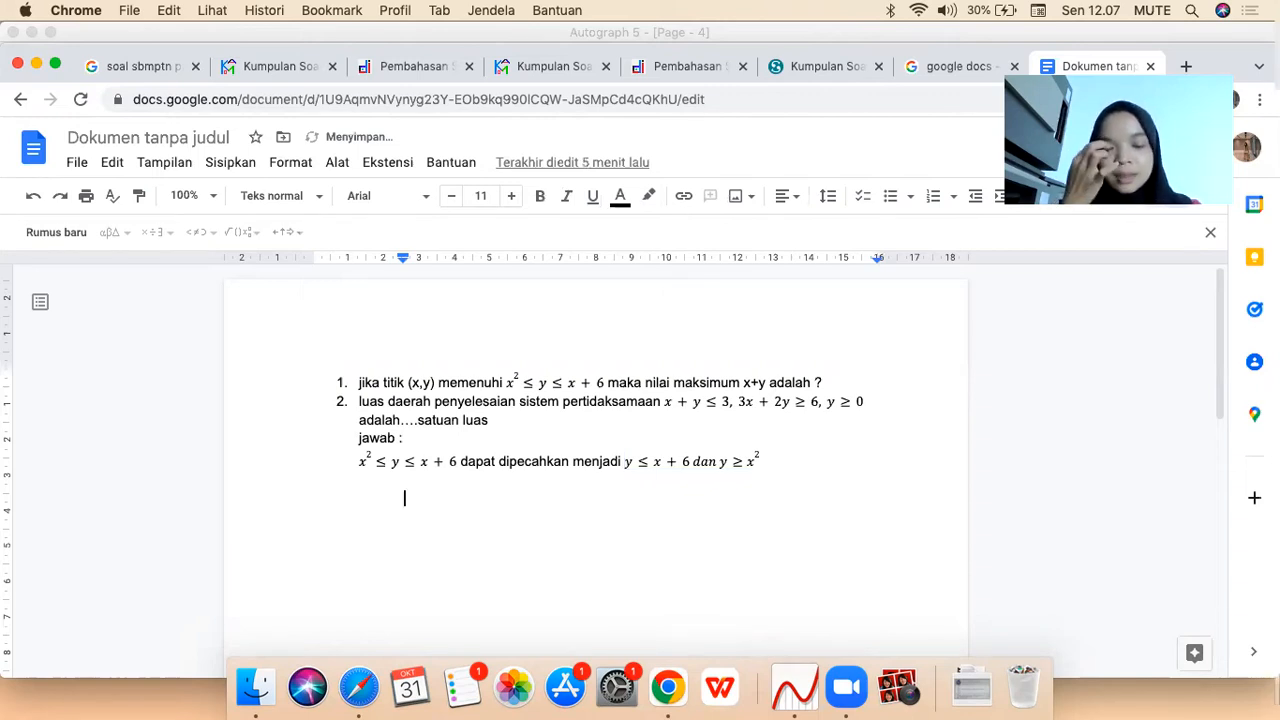
pyautogui.write('menentukan')
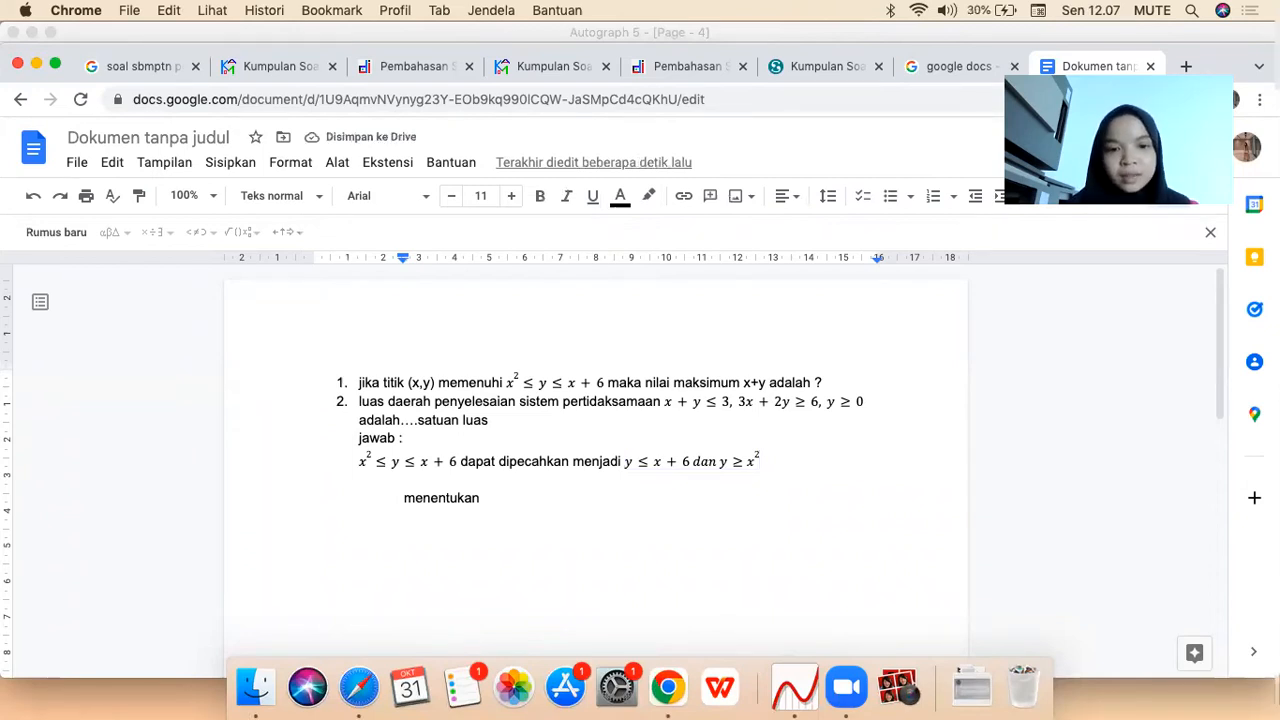
pyautogui.press('BackSpace')
pyautogui.press('BackSpace')
pyautogui.press('BackSpace')
pyautogui.press('BackSpace')
pyautogui.press('BackSpace')
pyautogui.press('BackSpace')
pyautogui.press('BackSpace')
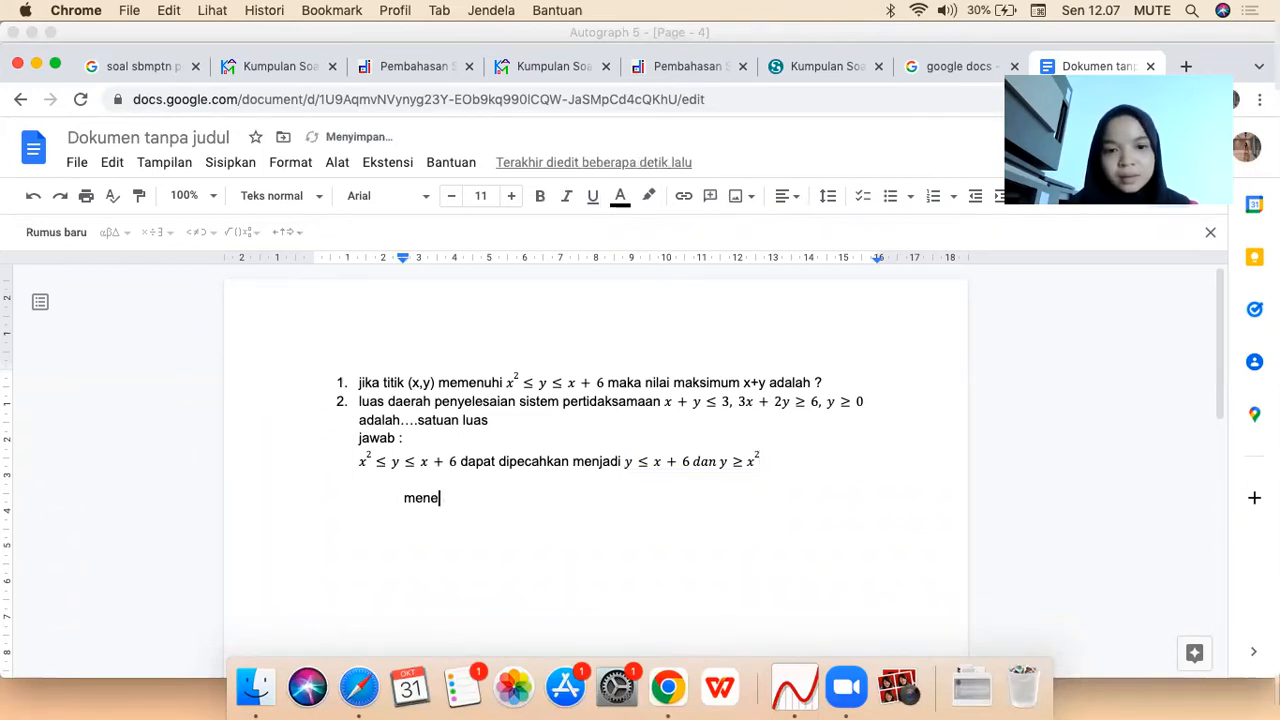
pyautogui.press('BackSpace')
pyautogui.press('BackSpace')
pyautogui.press('BackSpace')
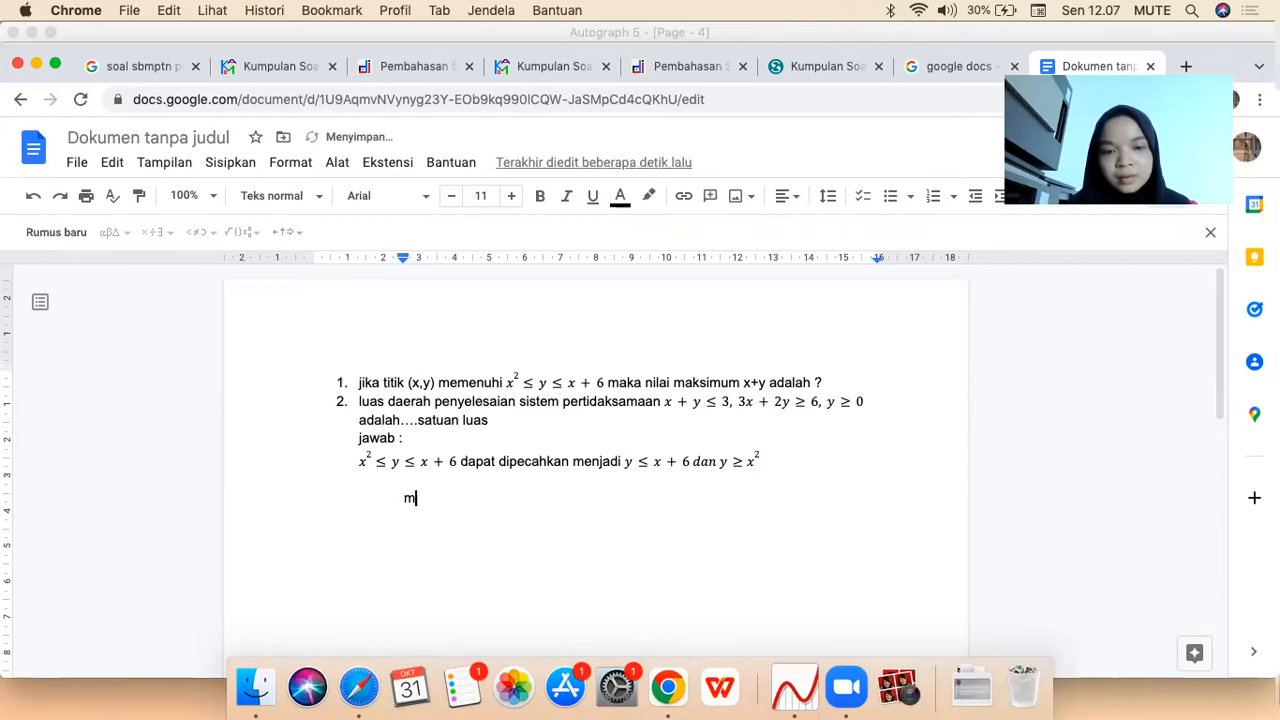
pyautogui.press('BackSpace')
pyautogui.press('BackSpace')
pyautogui.press('BackSpace')
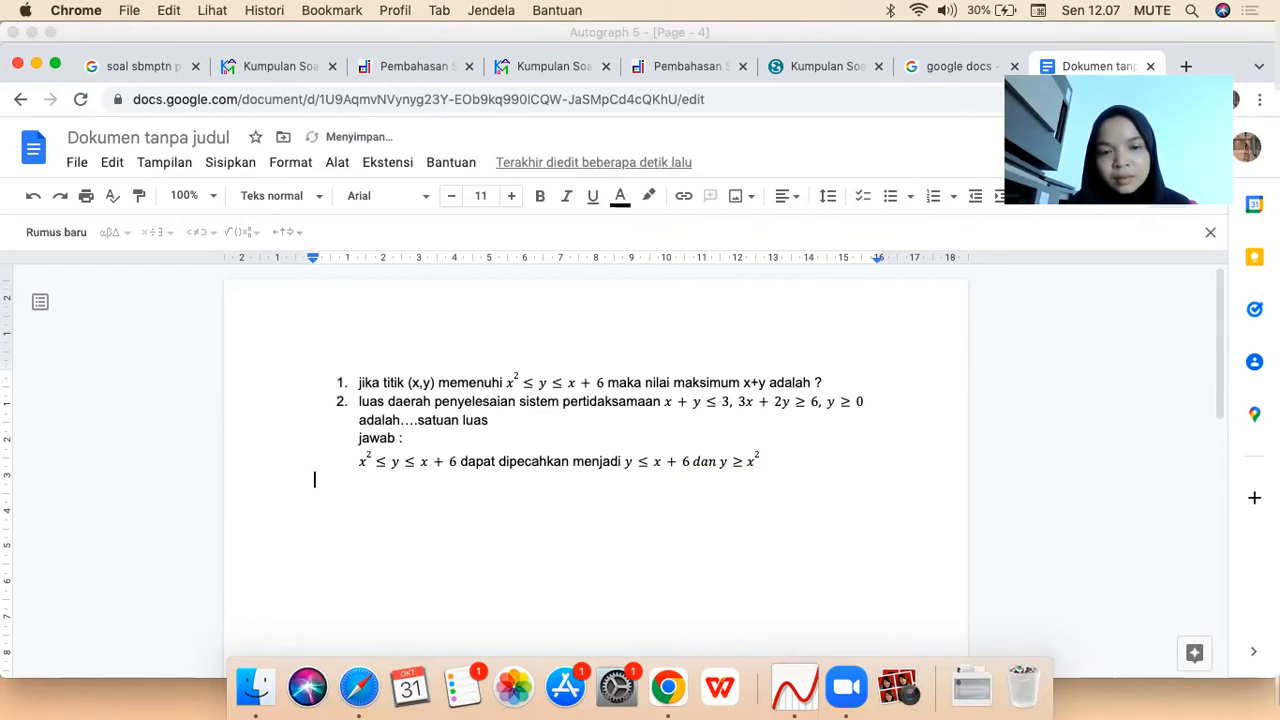
pyautogui.press('BackSpace')
pyautogui.press('BackSpace')
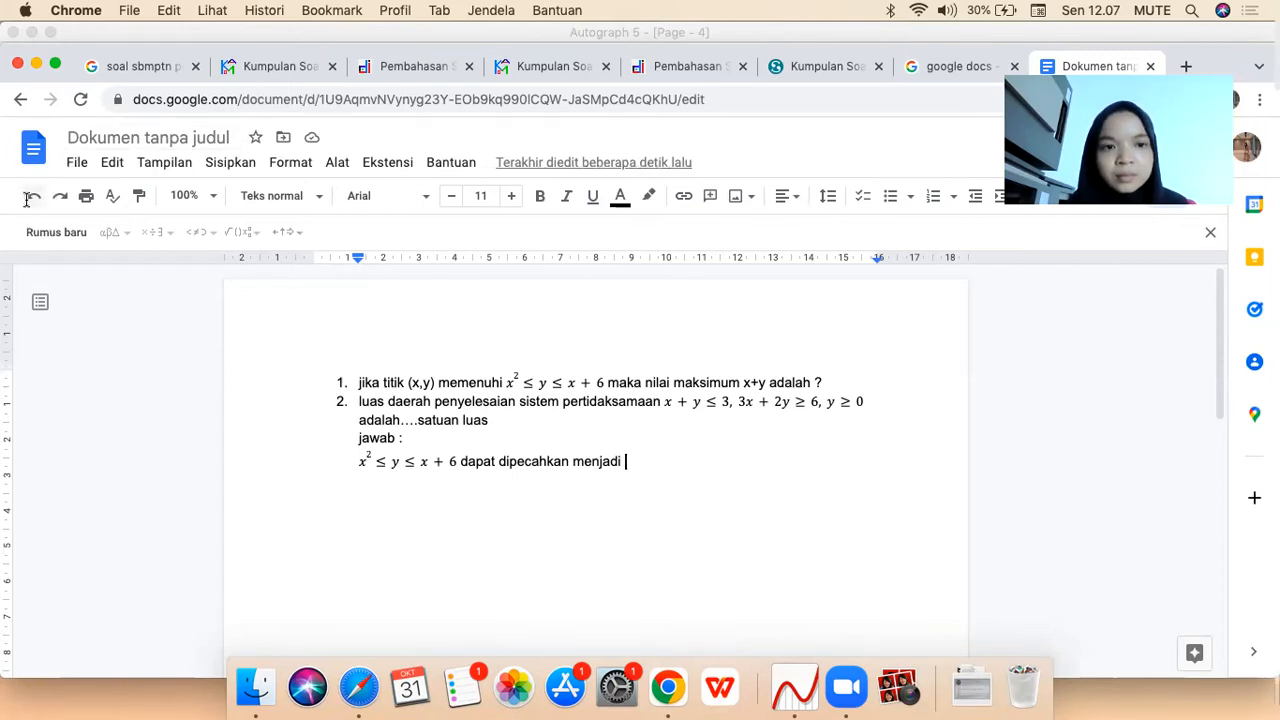
pyautogui.write('y ≤ x + 6 dan y ≥ x²')
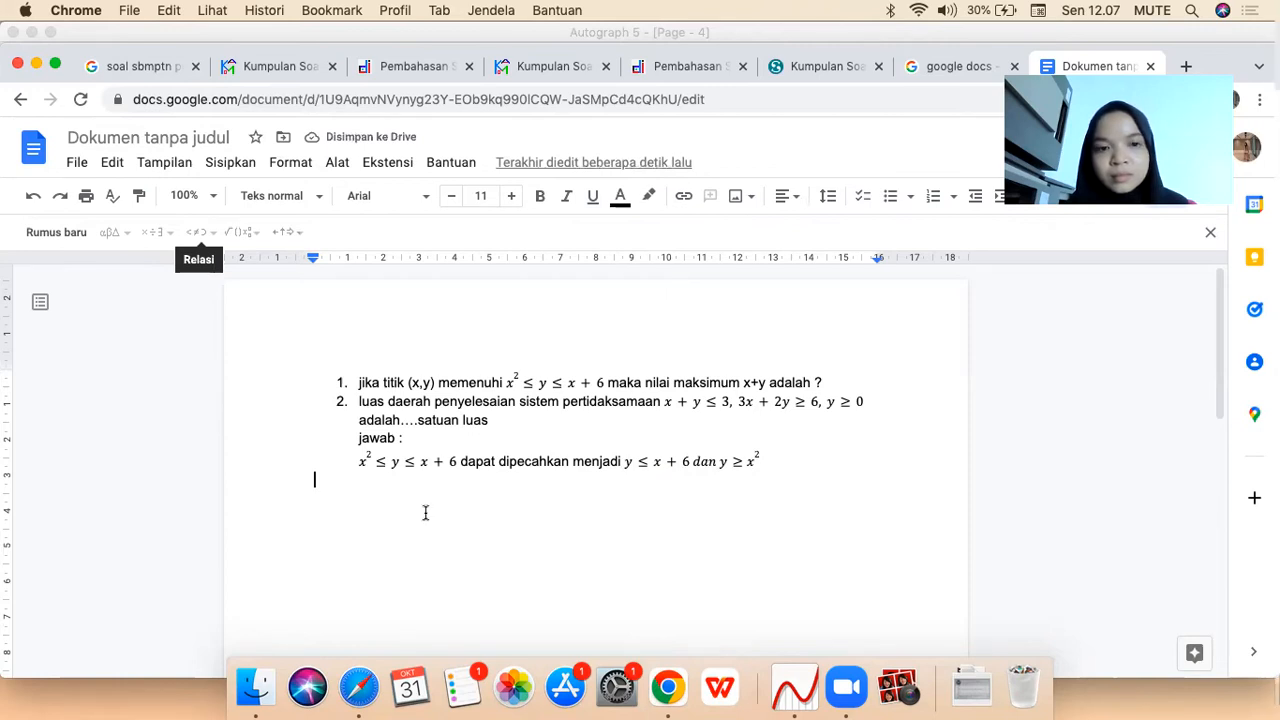
# Write "menentukan nilai maksimum dari x+y diperoleh titik (3,9)" on an indented line below the split inequalities
pyautogui.press('Tab')
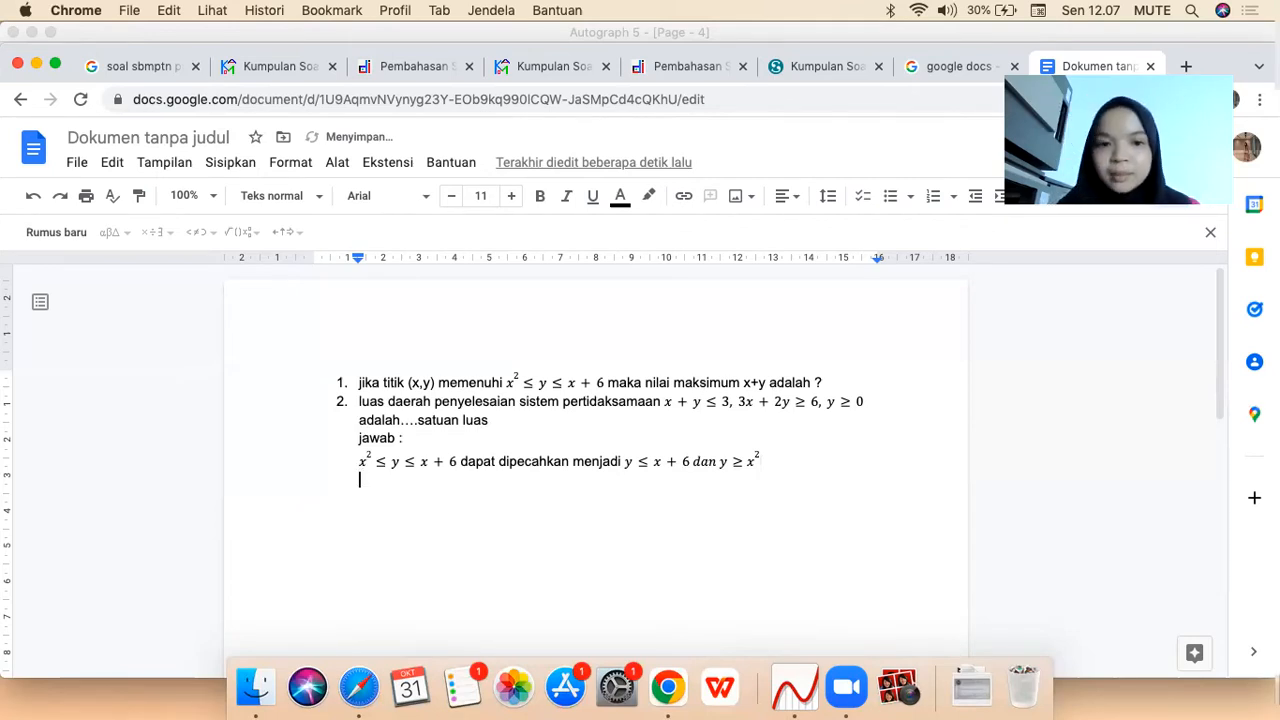
pyautogui.write('menentukan')
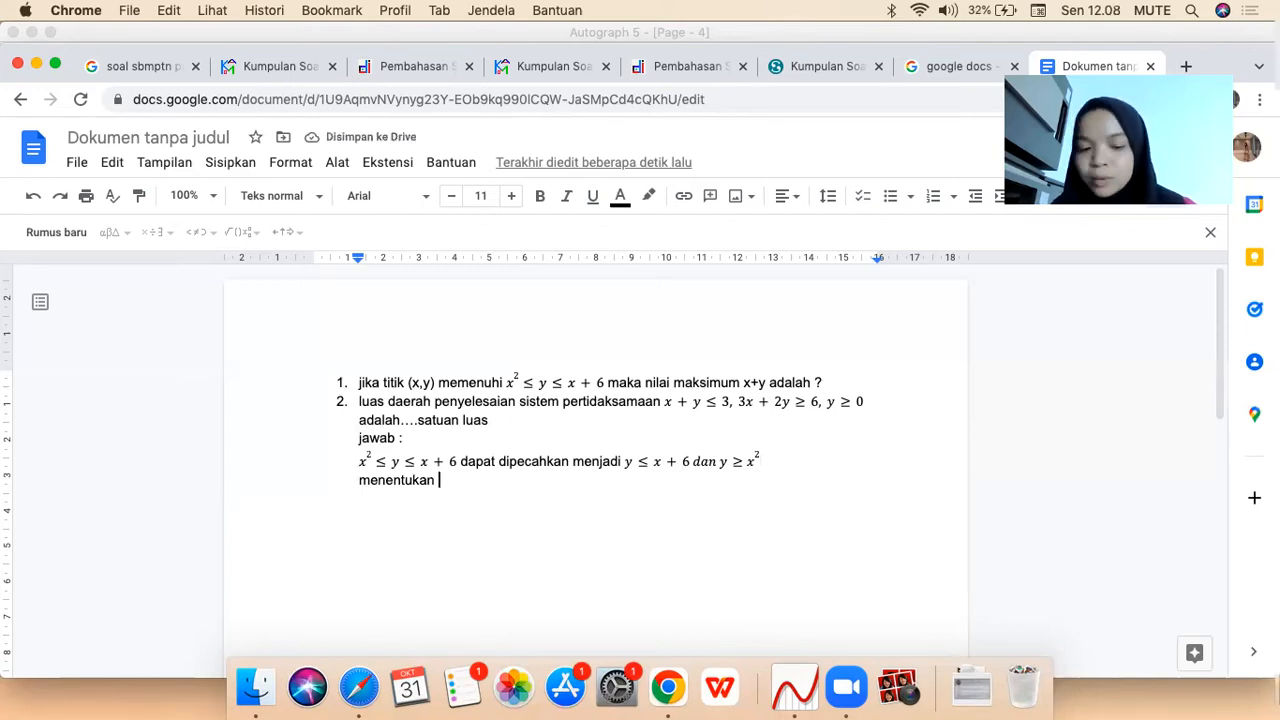
pyautogui.write(' nilai maksimum dari x+y di')
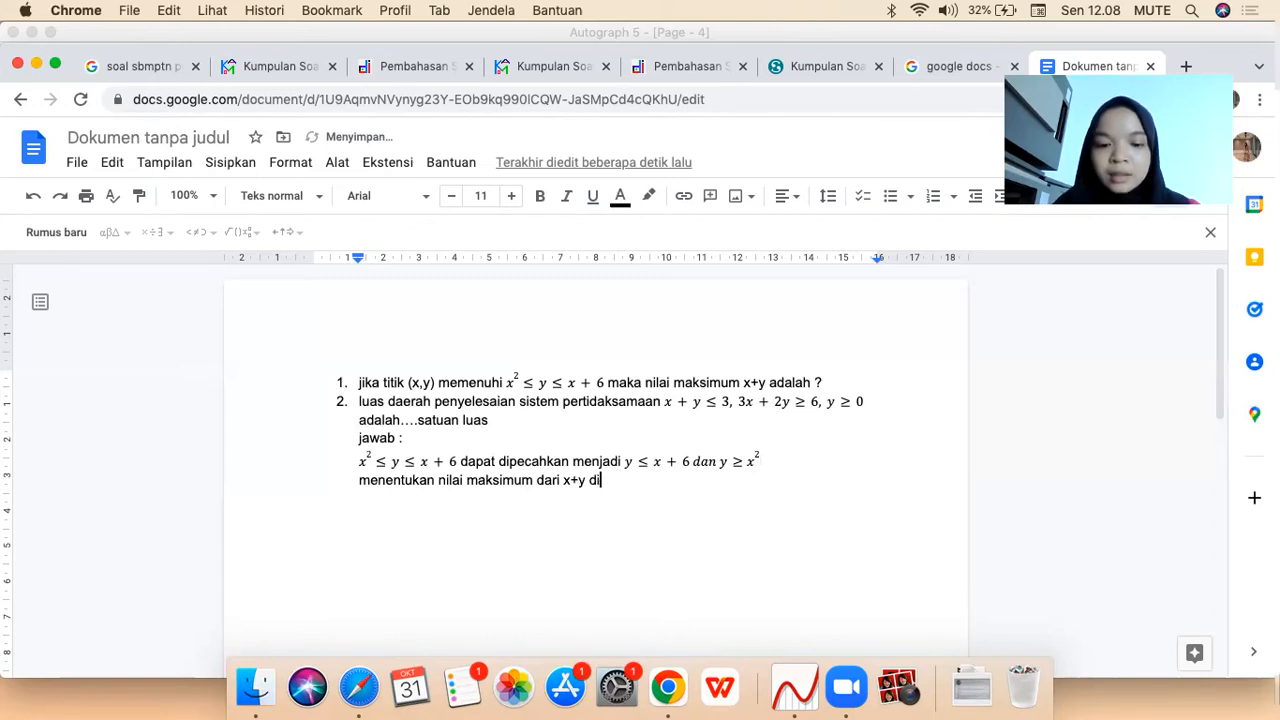
pyautogui.write('peroleh titik (3,9)')
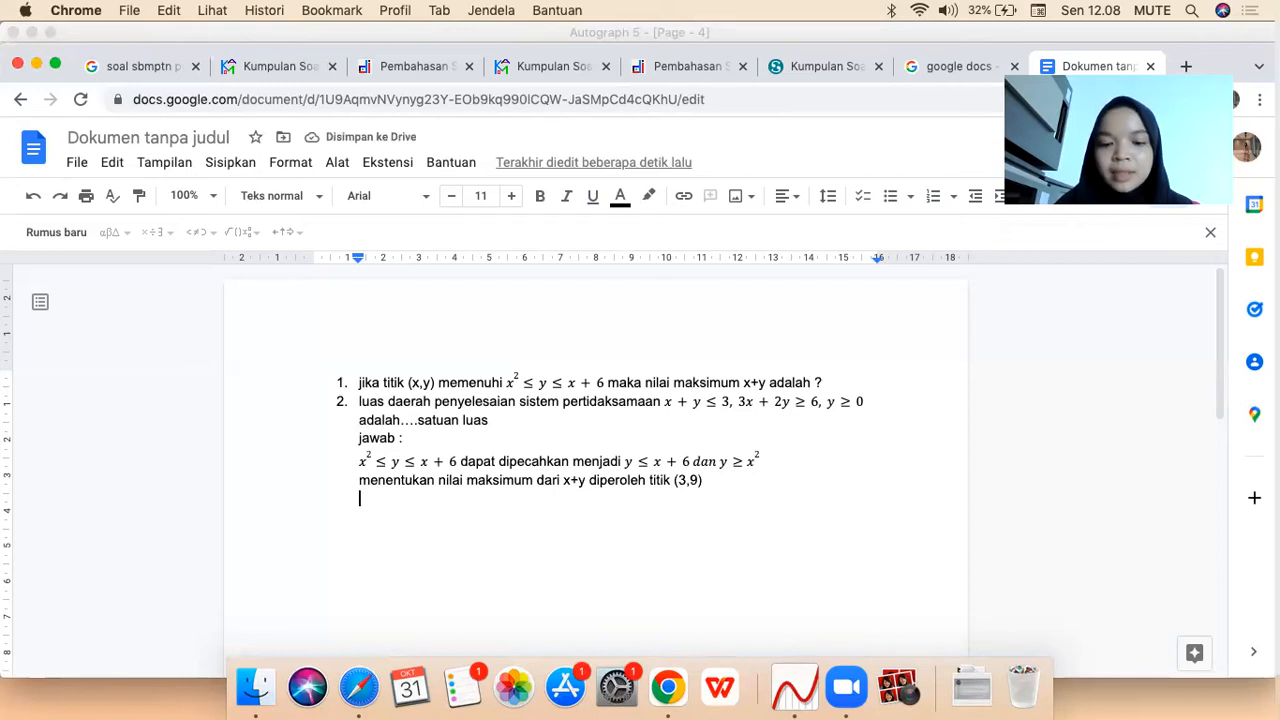
# Write the calculation "maka x + y = 3 + 9 = 12" on the line below the point (3,9) statement
pyautogui.write('maka x + y = 3 +')
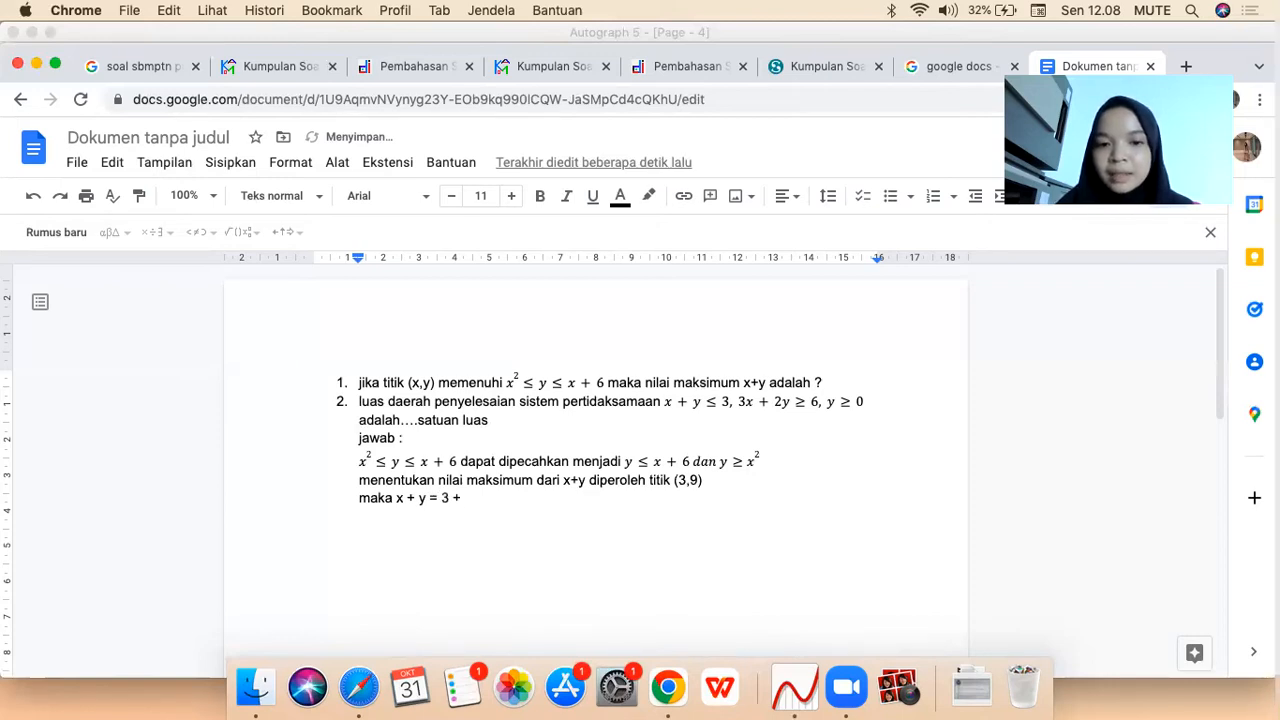
pyautogui.write(' 9 =')
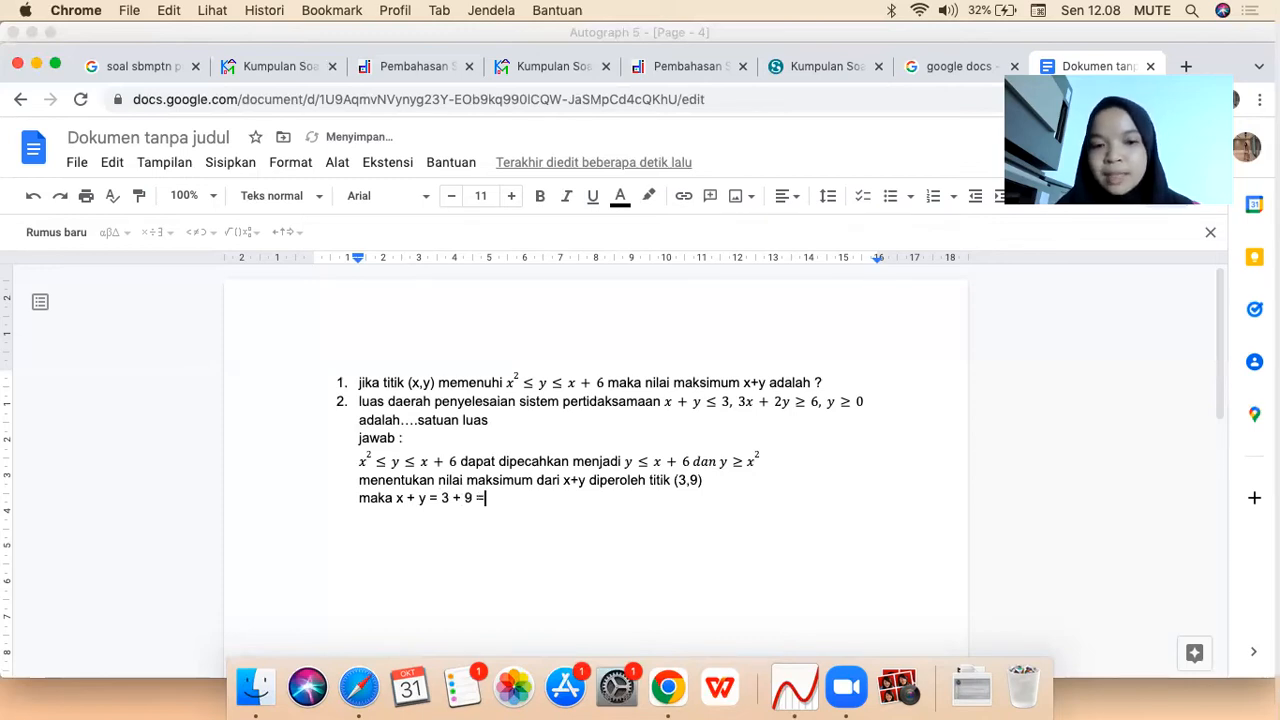
pyautogui.write(' 12')
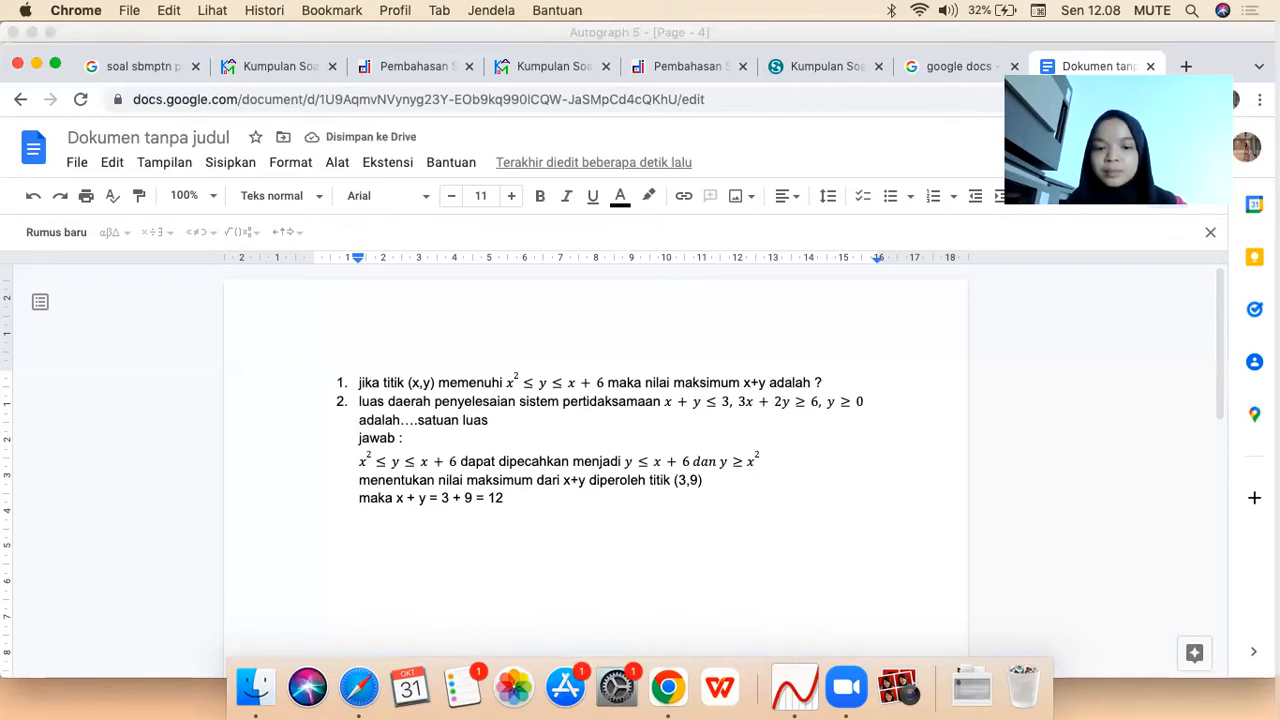
# Add the concluding line "maka nilai maksimum x + y aadalah 12" and start the second answer with "2." below it
pyautogui.write('maka nilai')
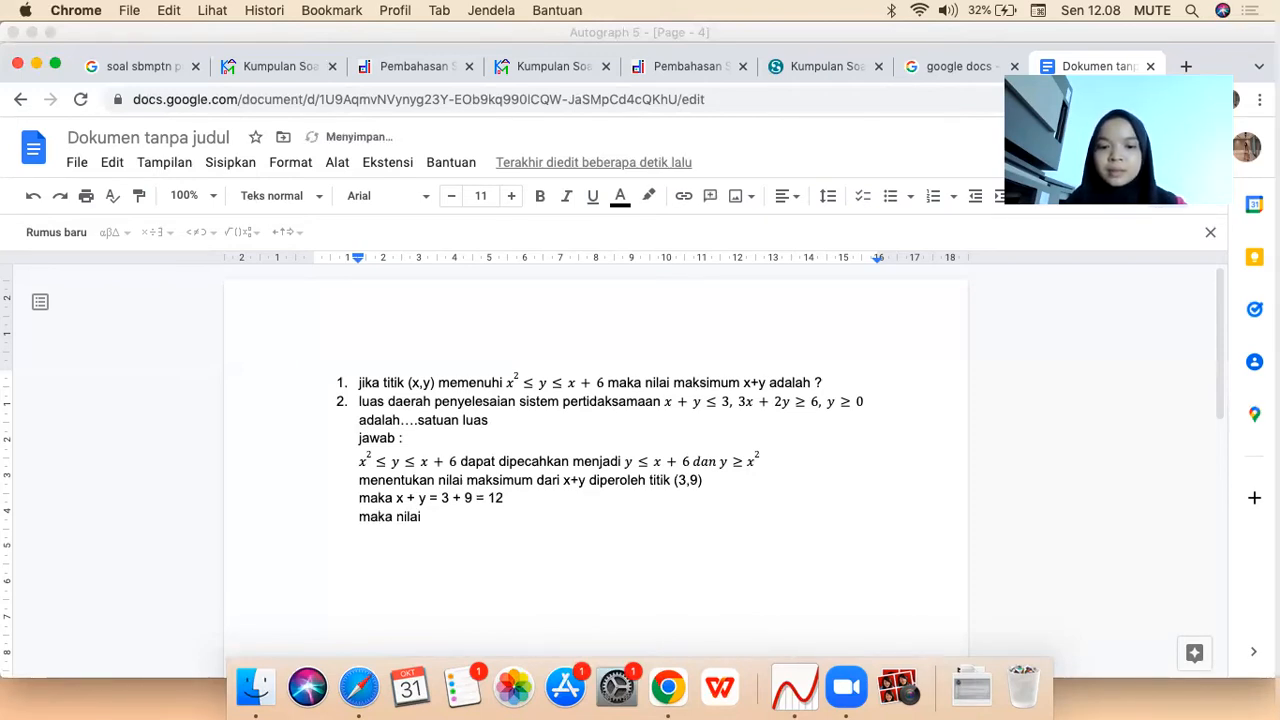
pyautogui.write(' maksimum ')
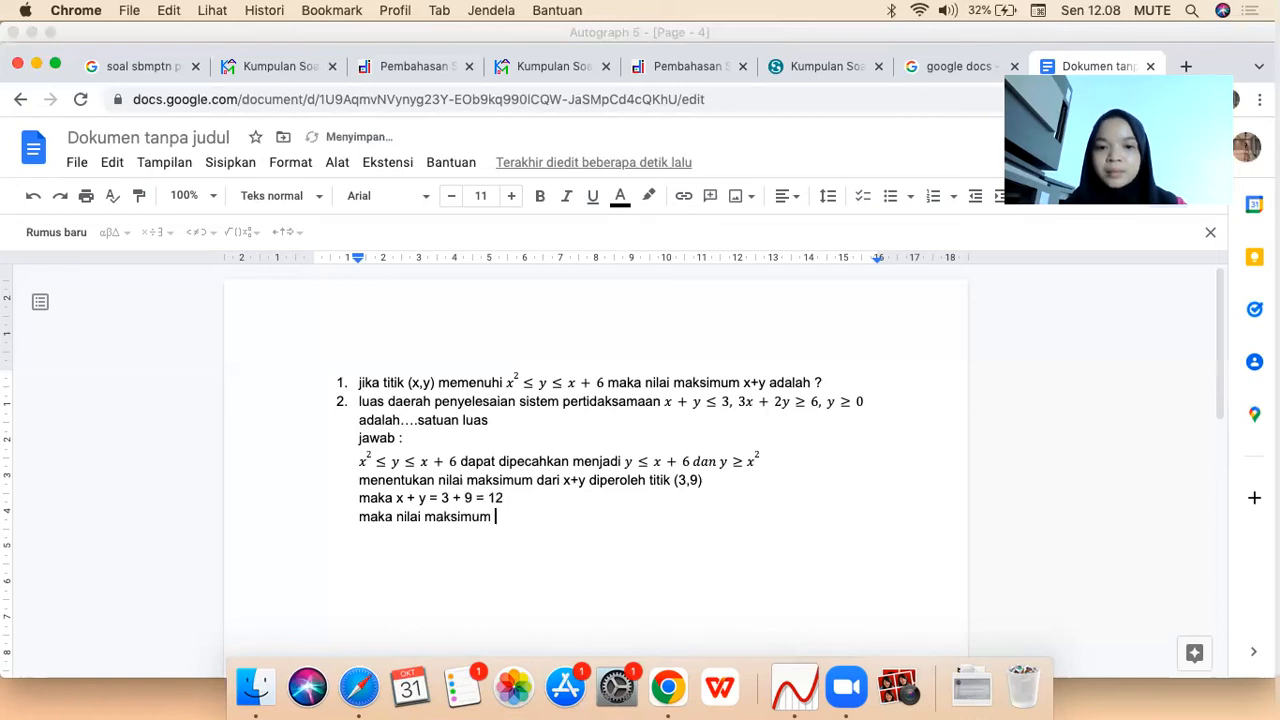
pyautogui.write('x ')
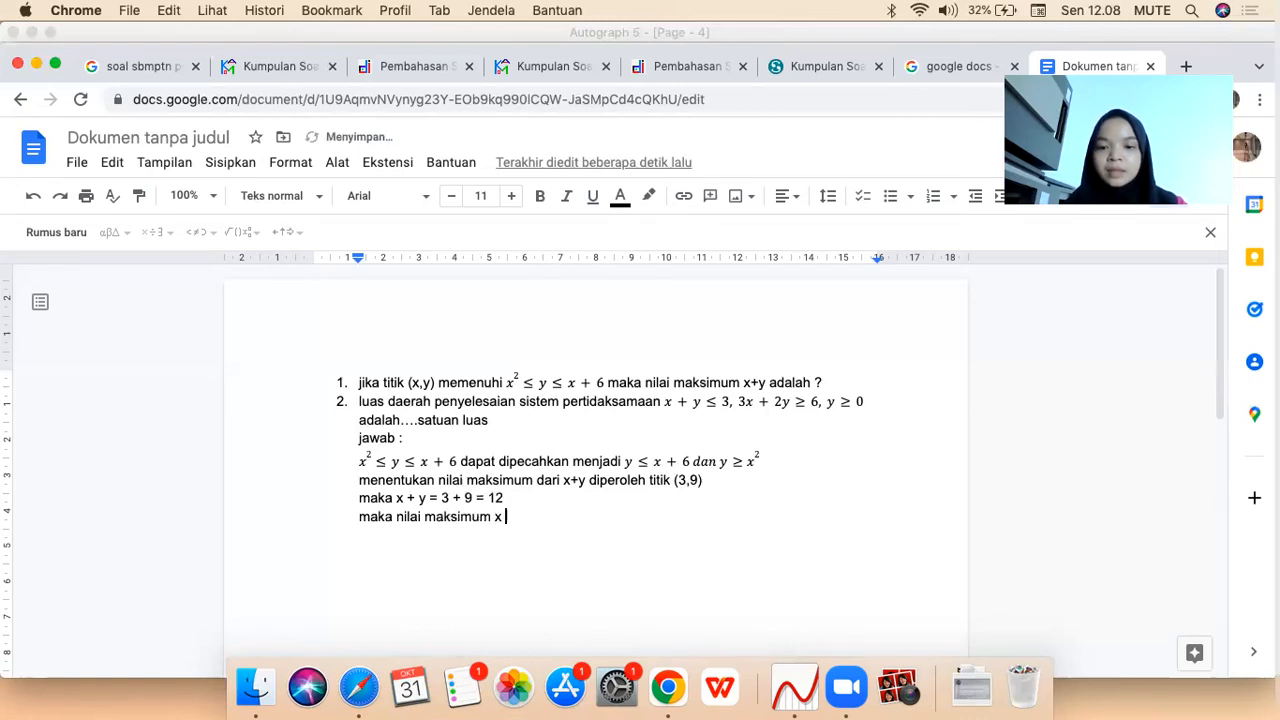
pyautogui.write('+ y a')
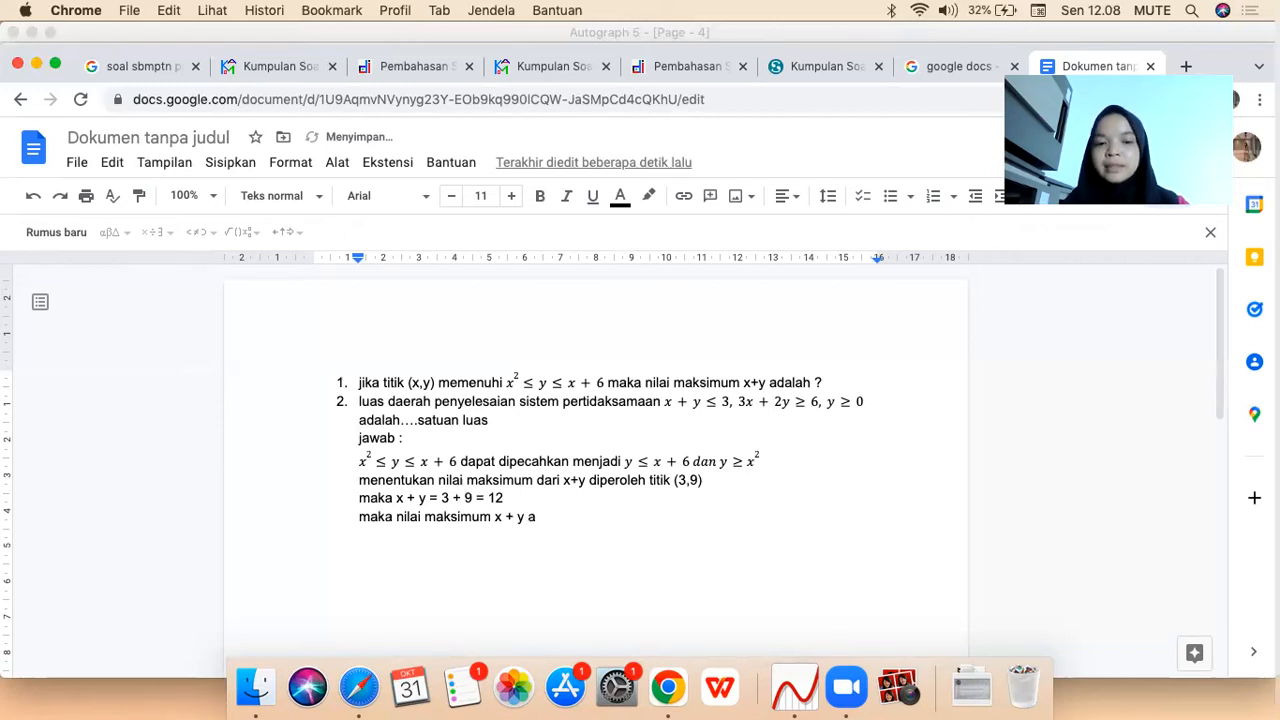
pyautogui.write('adalah 12')
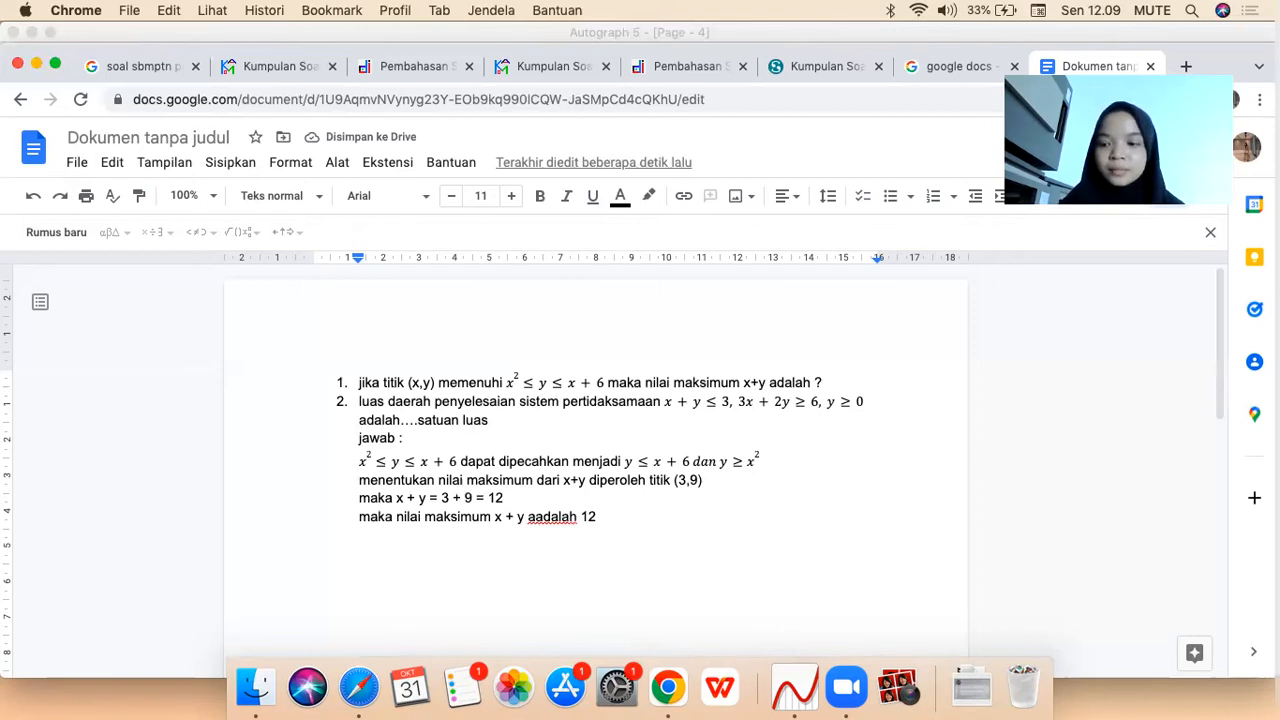
pyautogui.press('Return')
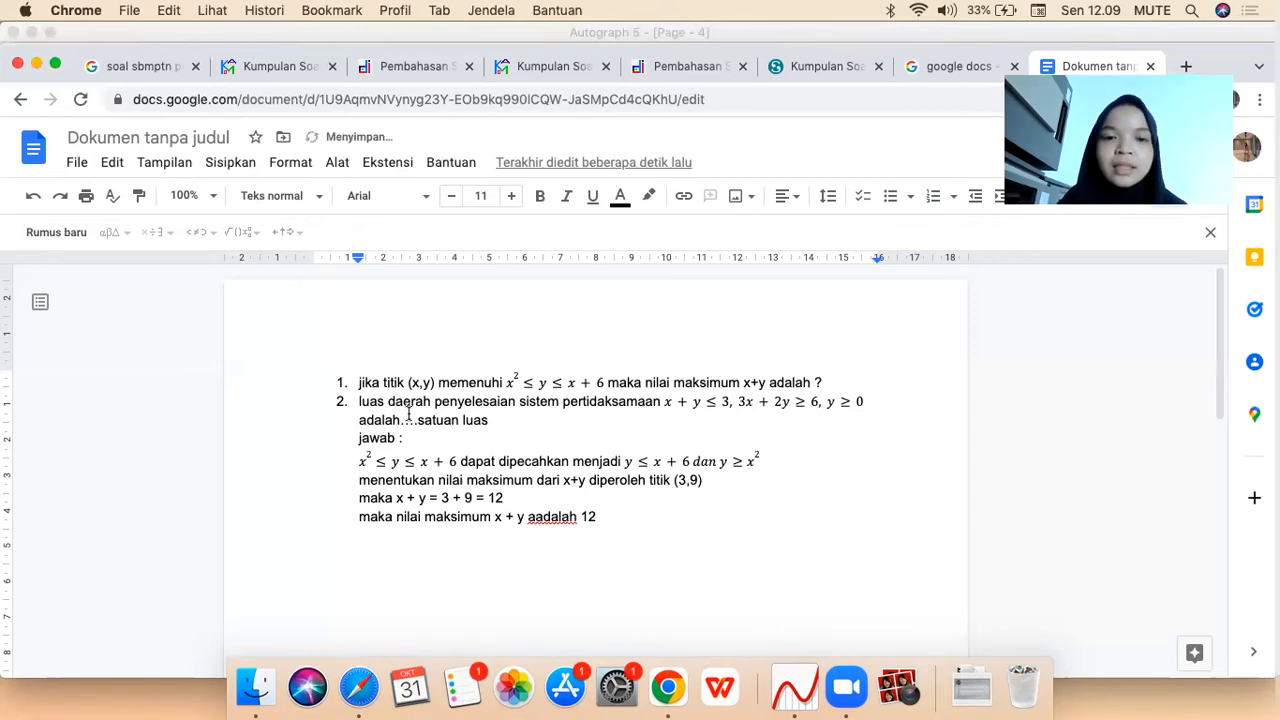
pyautogui.write('2.')
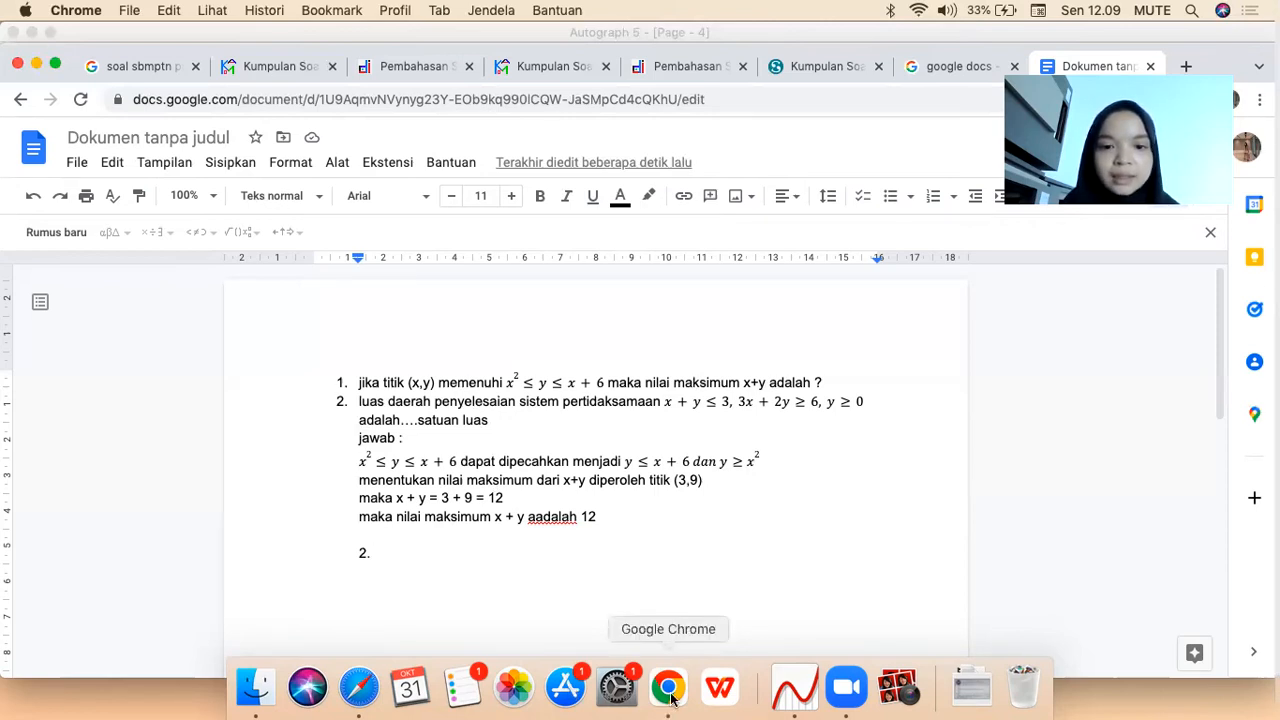
# Switch to Autograph 5 and create a new 2D graph page
pyautogui.click(797, 700)
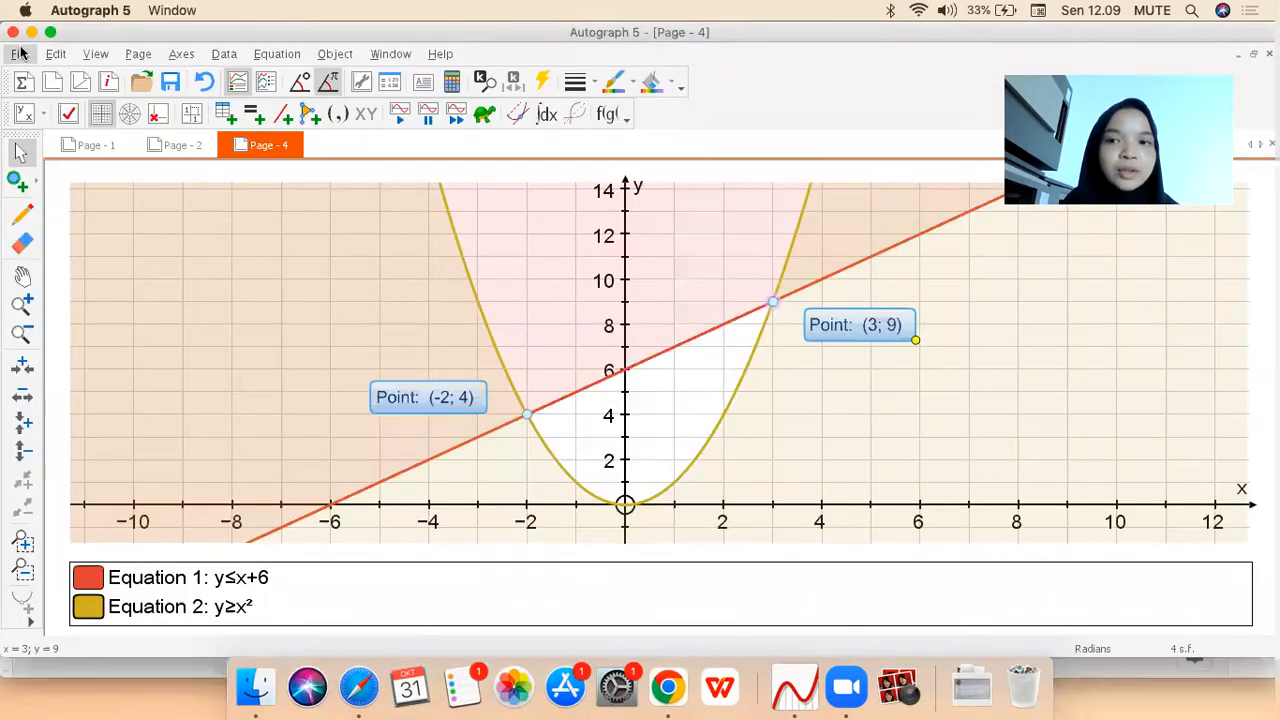
pyautogui.click(20, 53)
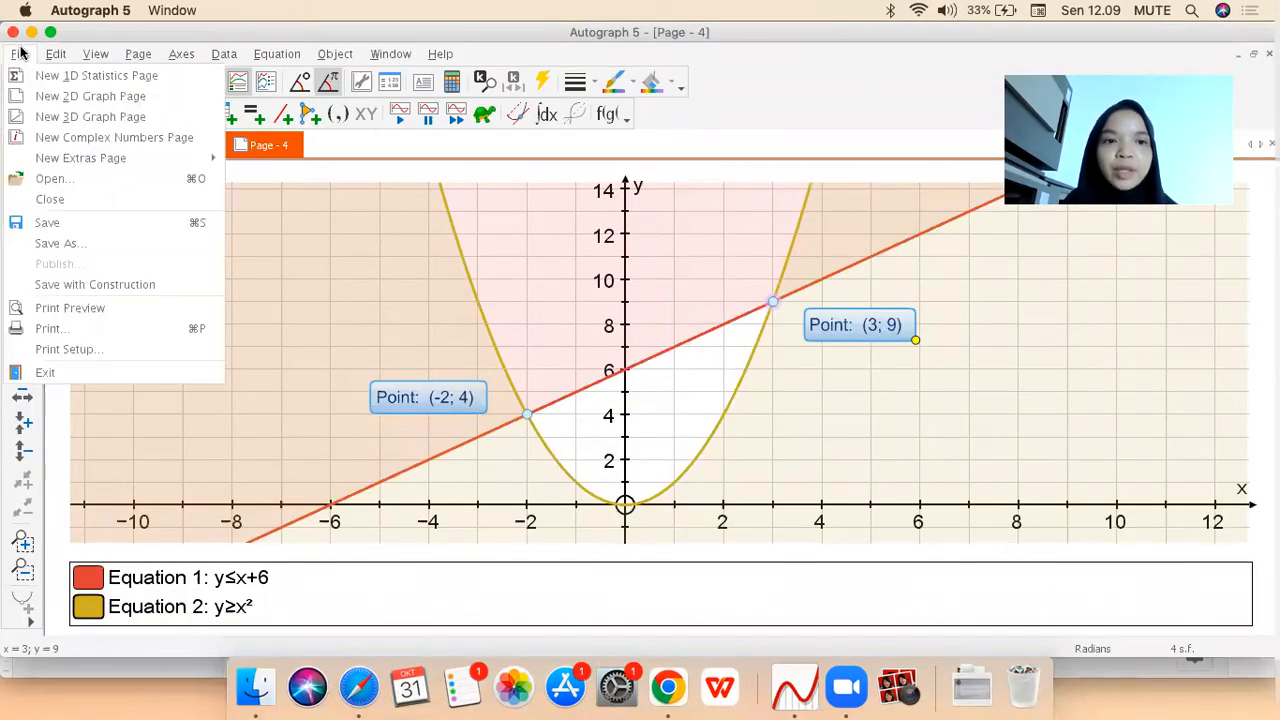
pyautogui.click(55, 98)
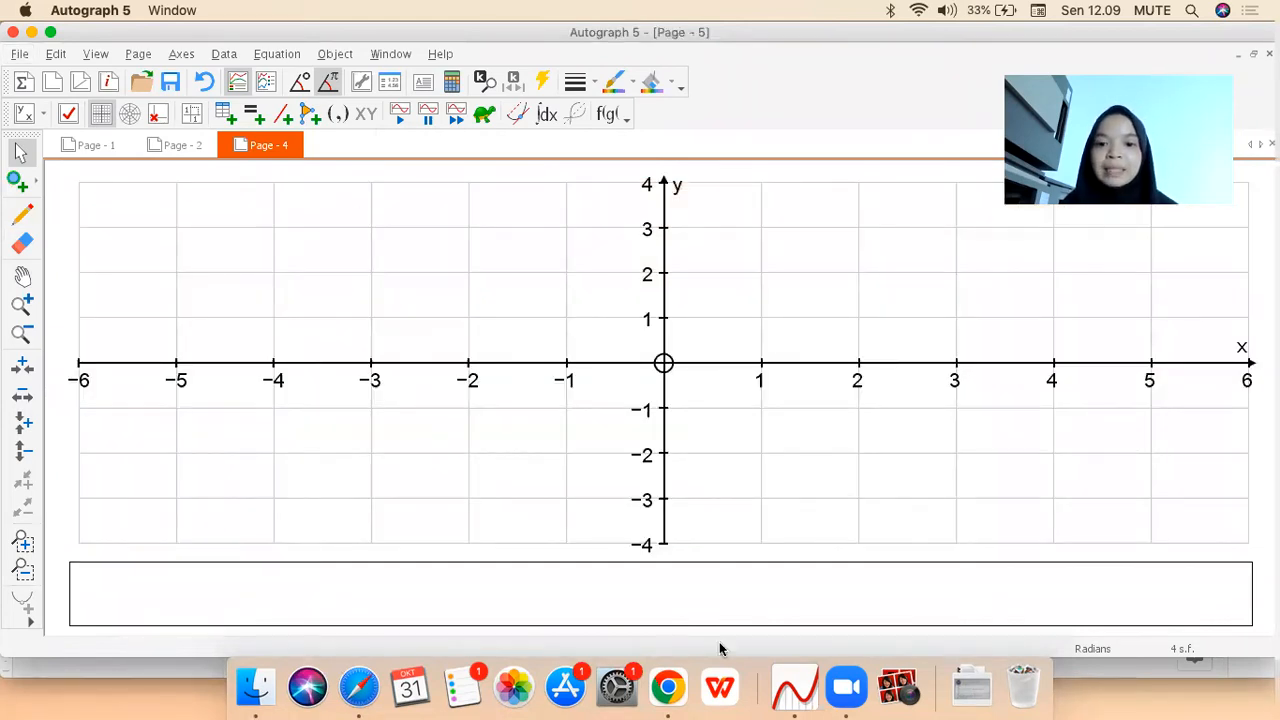
# Check question 2 in the Google Docs document, return to Autograph 5 and add the inequality x+y≤3 to the new graph page
pyautogui.click(668, 687)
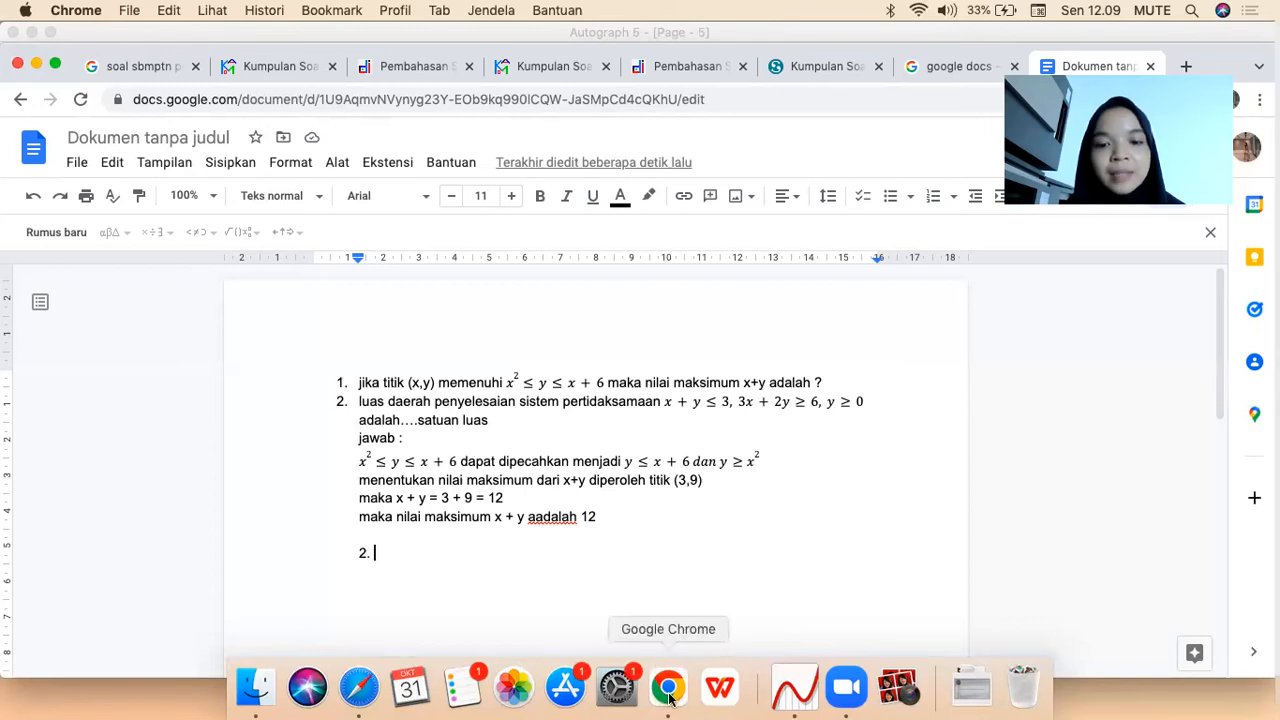
pyautogui.click(795, 690)
pyautogui.click(263, 56)
pyautogui.click(296, 80)
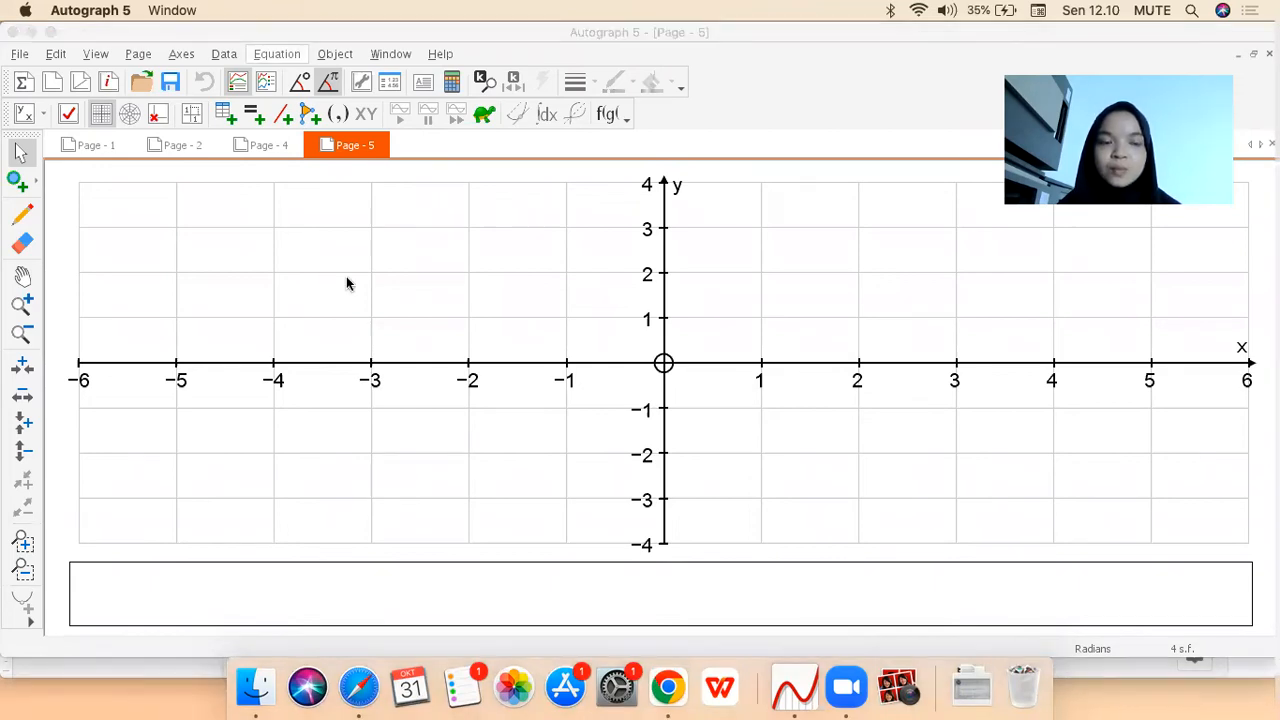
pyautogui.press('Return')
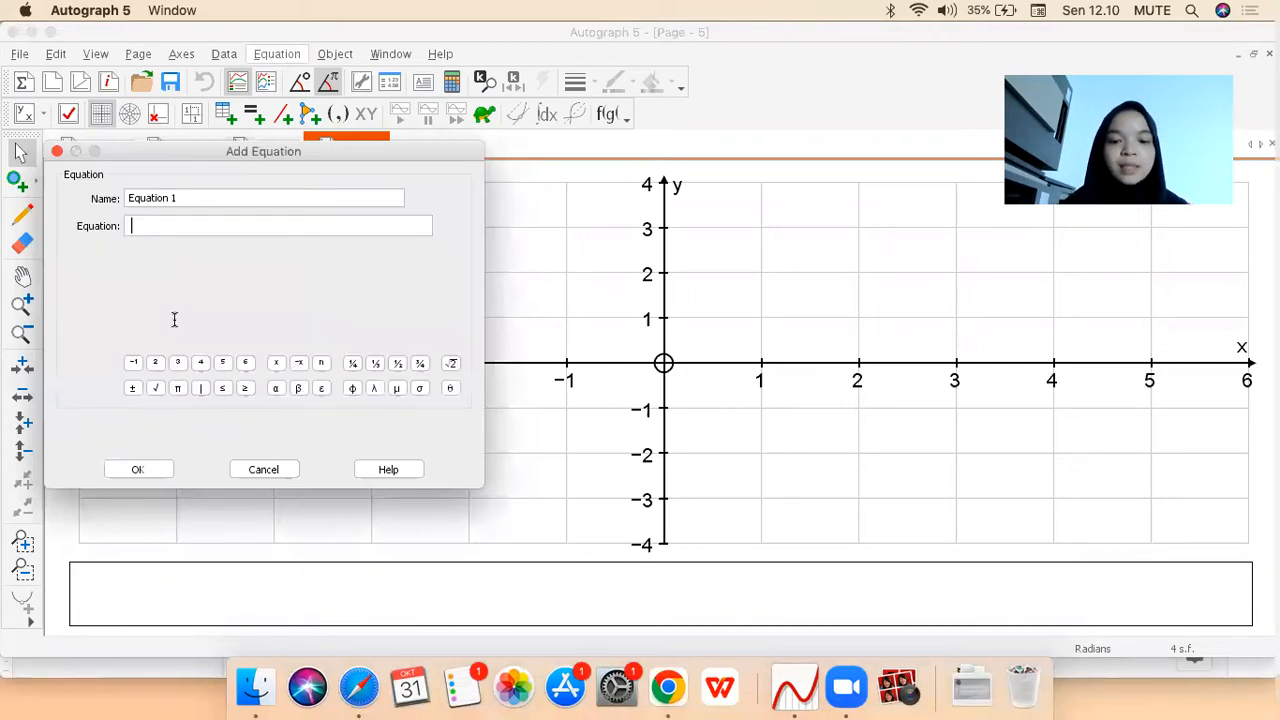
pyautogui.write('x')
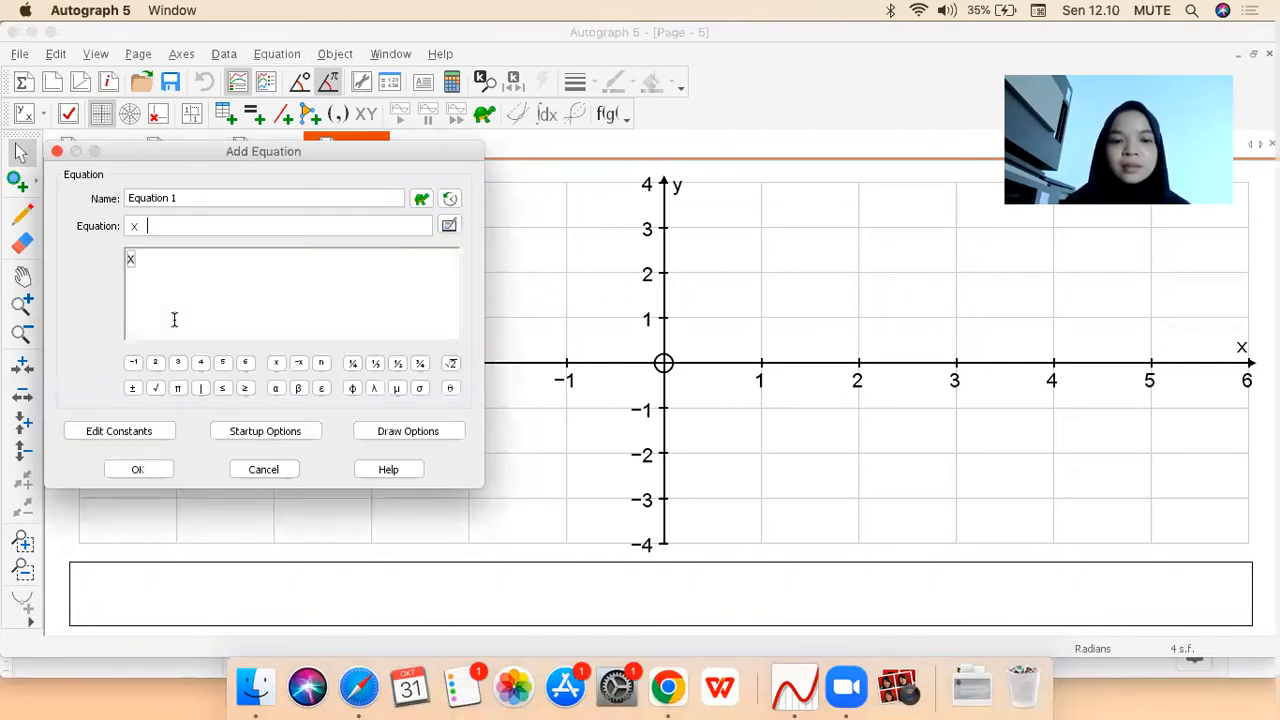
pyautogui.write('+y')
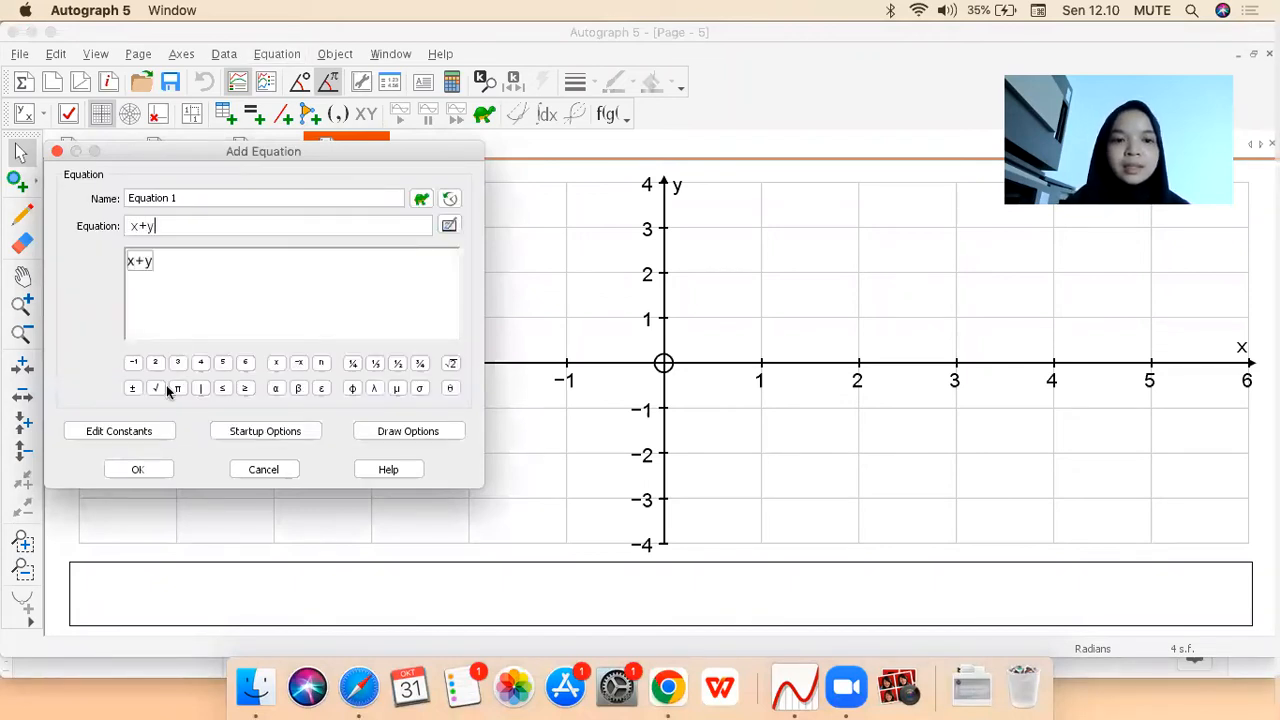
pyautogui.click(224, 390)
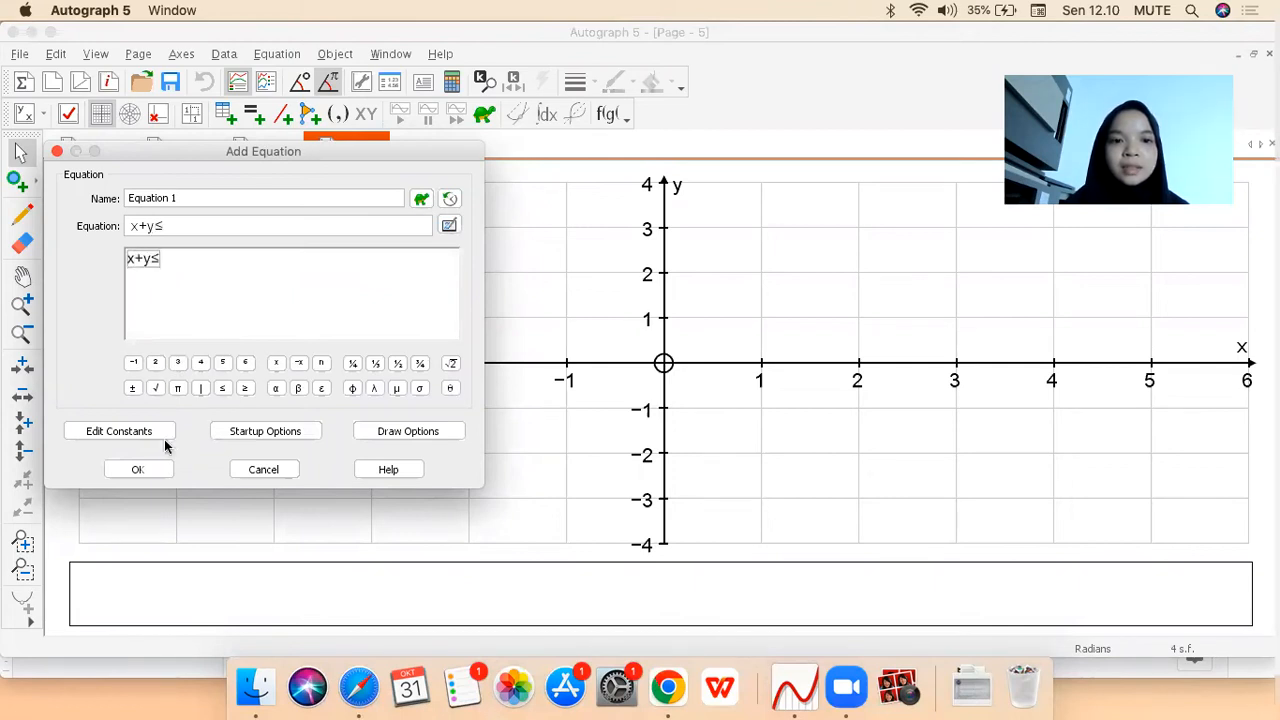
pyautogui.write('3')
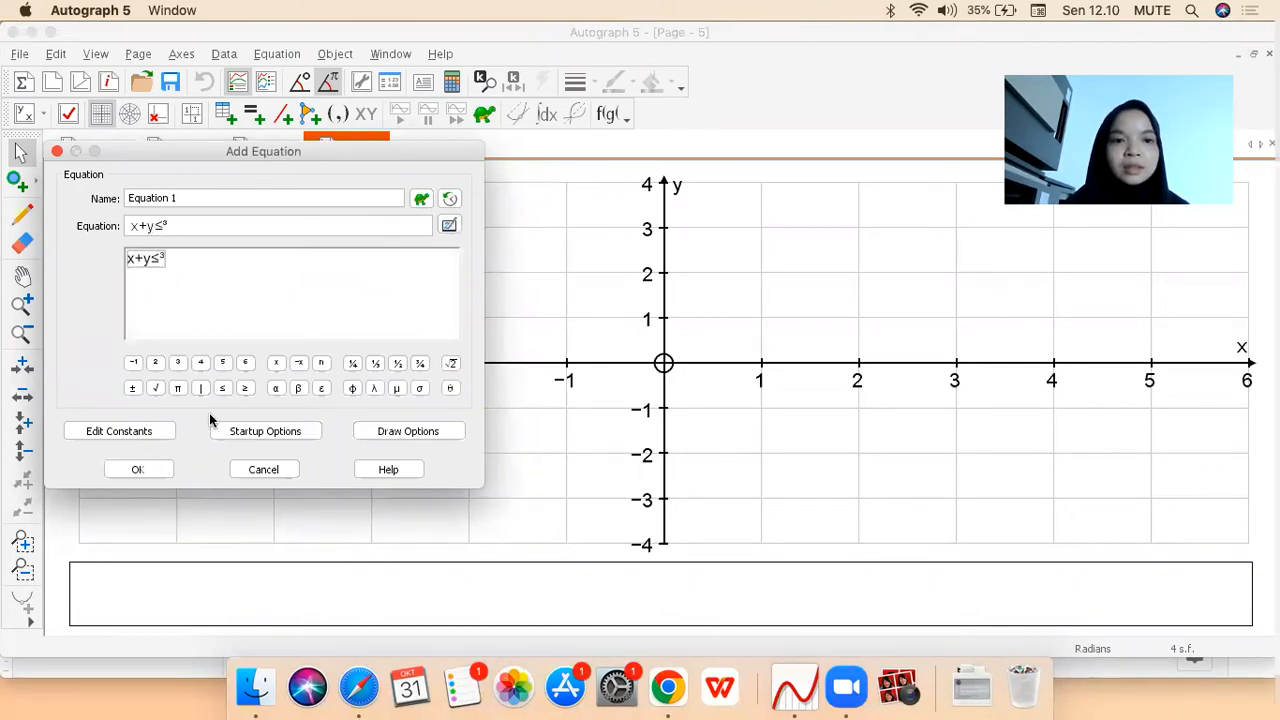
pyautogui.press('BackSpace')
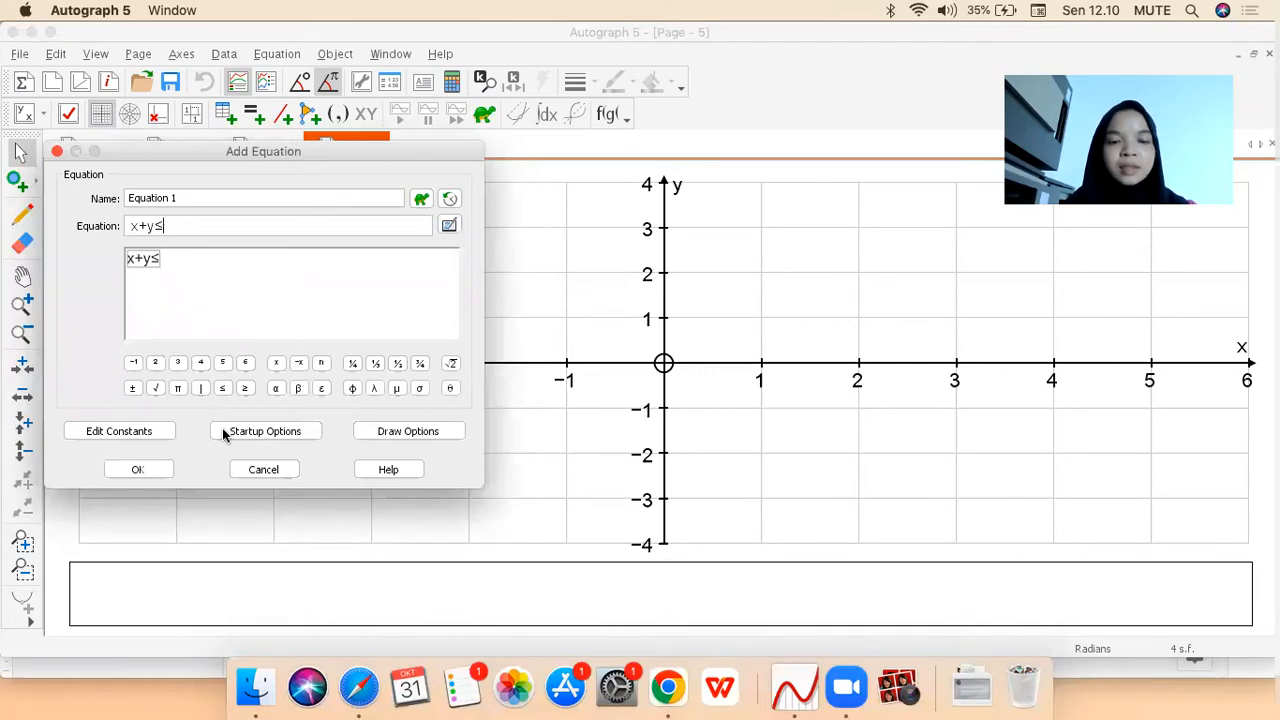
pyautogui.write('3')
pyautogui.click(137, 470)
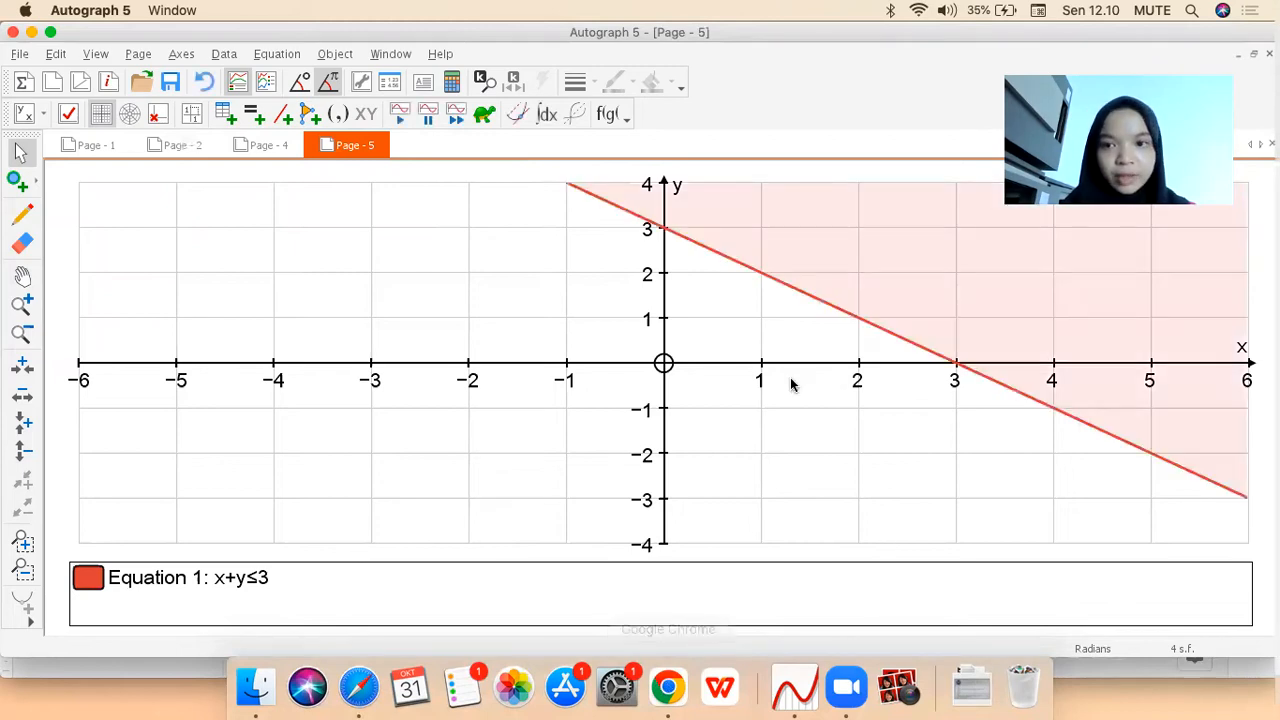
# Check question 2 in the Google Docs document, return to Autograph 5 and add the inequality 3x+2y≥6 to the graph page
pyautogui.click(670, 688)
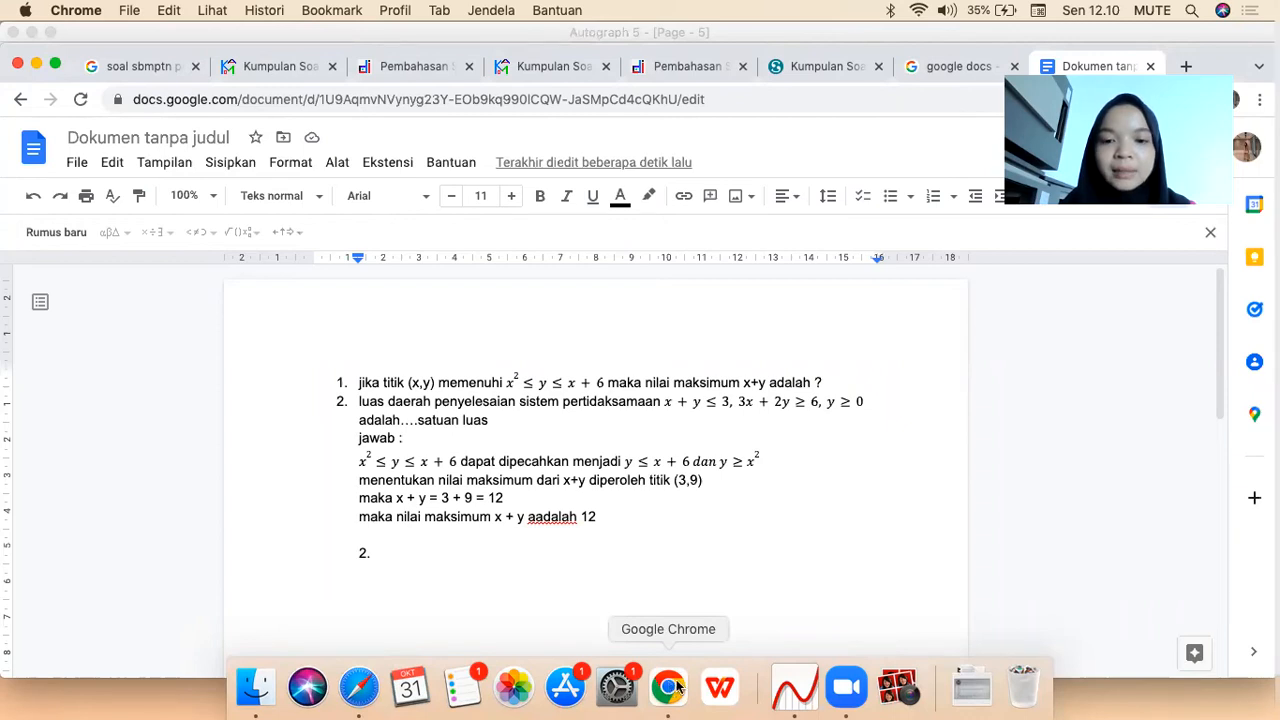
pyautogui.click(783, 690)
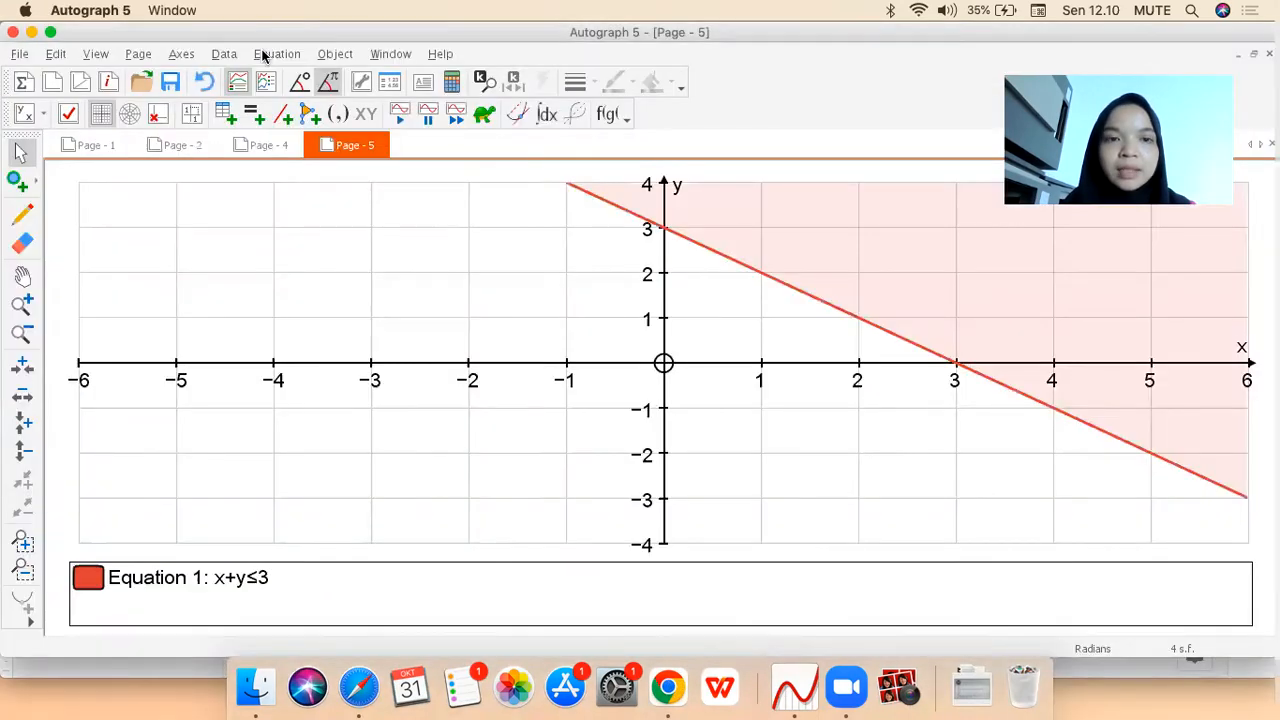
pyautogui.click(277, 54)
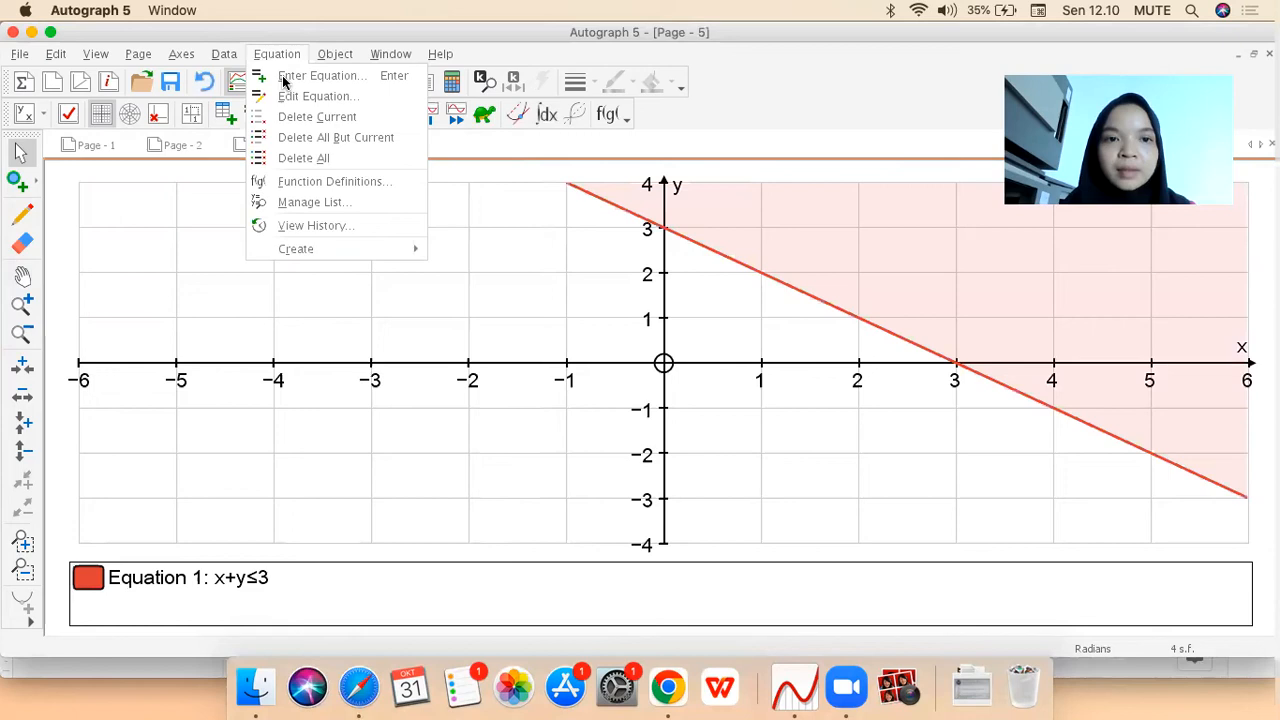
pyautogui.press('Escape')
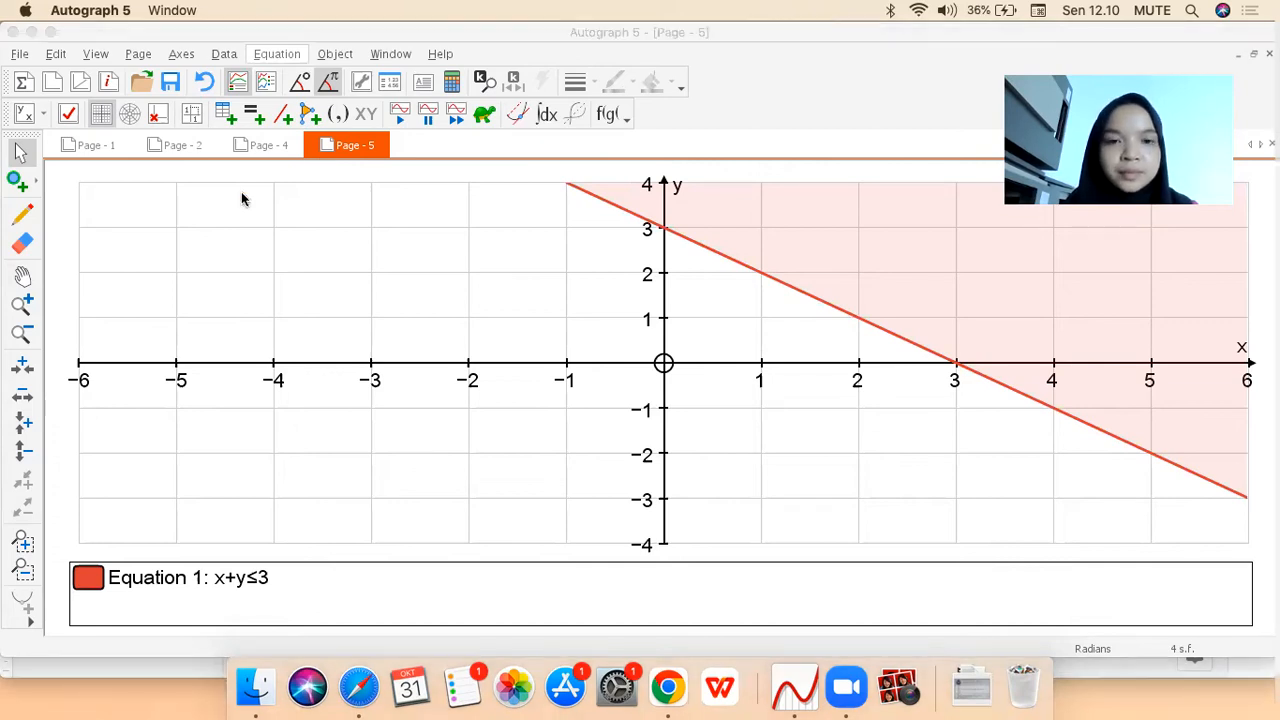
pyautogui.doubleClick(271, 340)
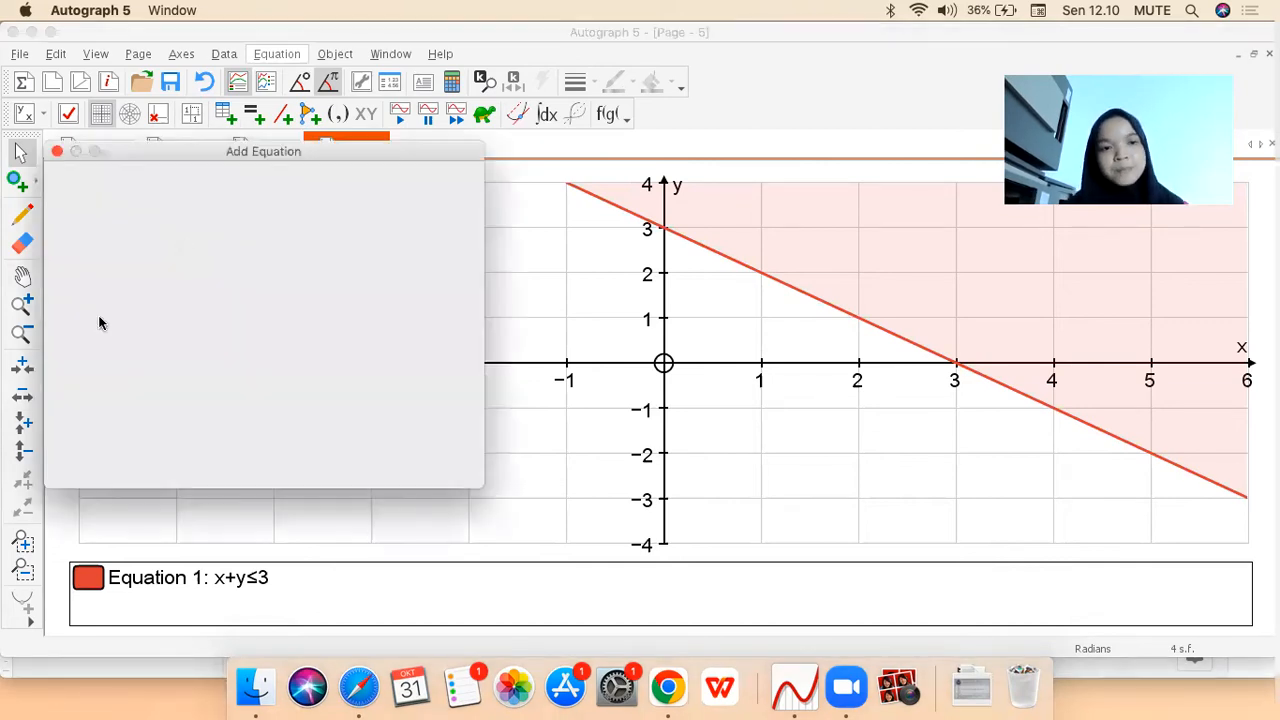
pyautogui.write('3')
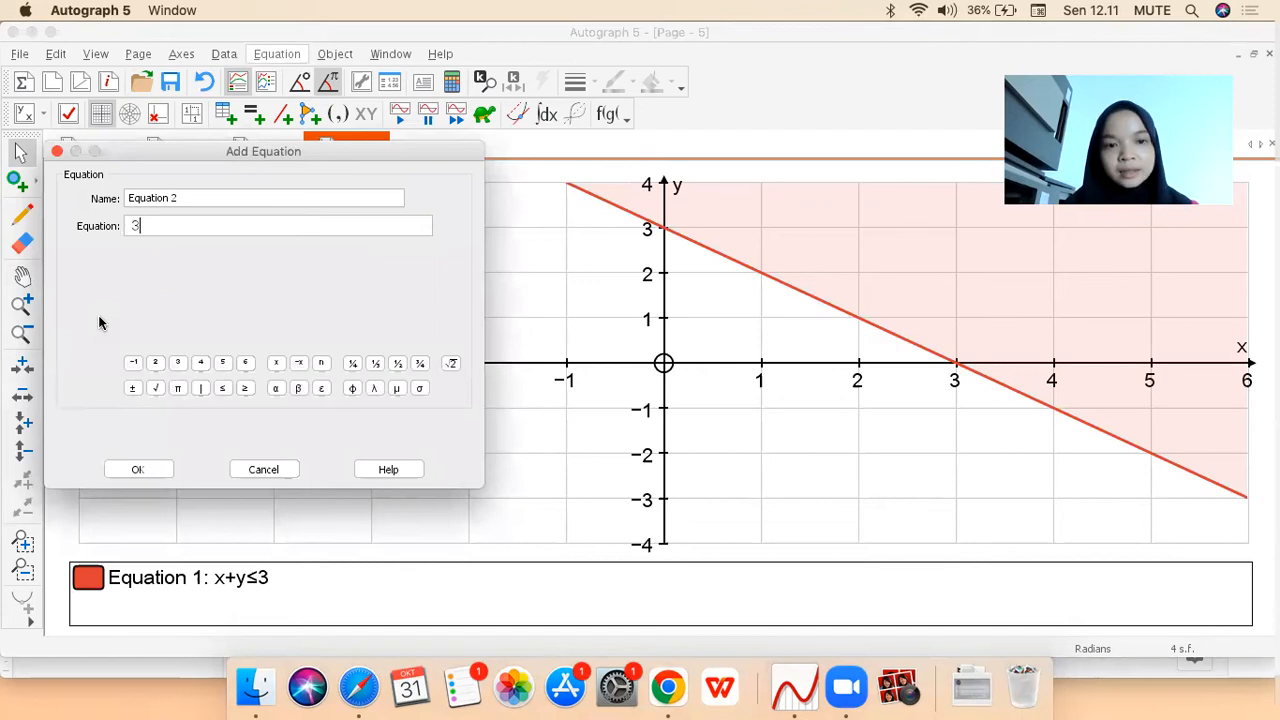
pyautogui.write('x+')
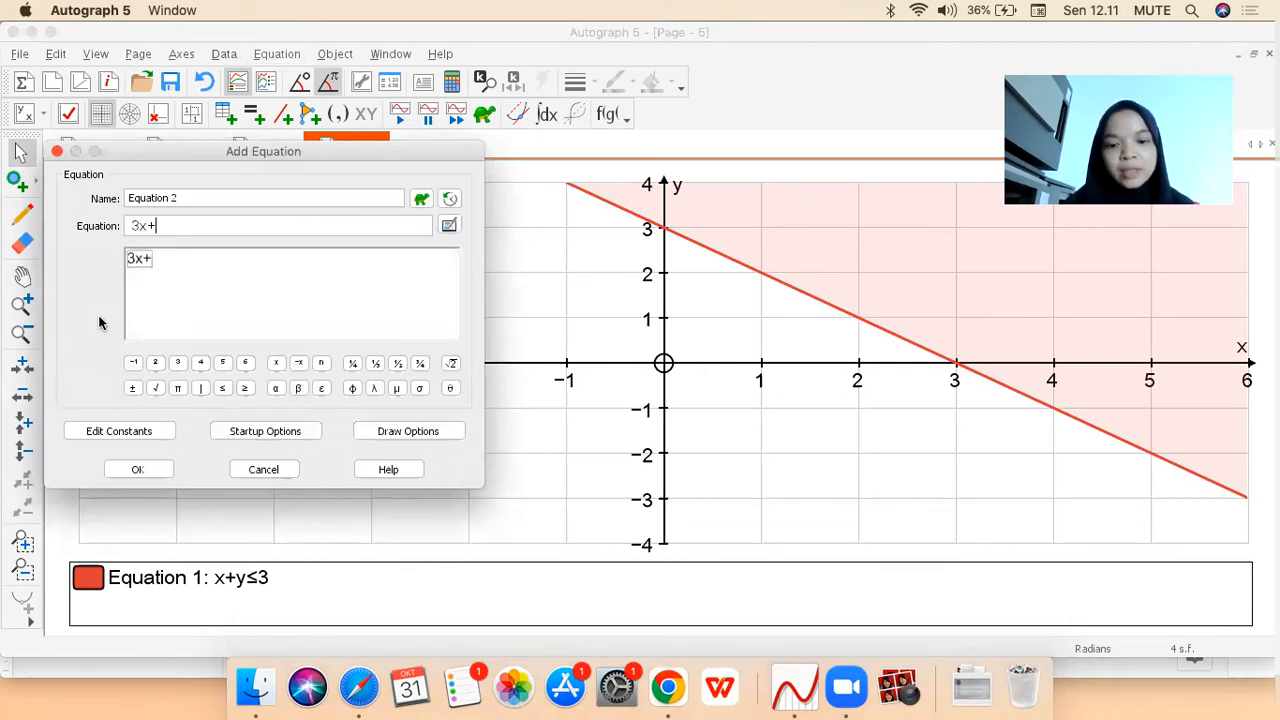
pyautogui.write('2y')
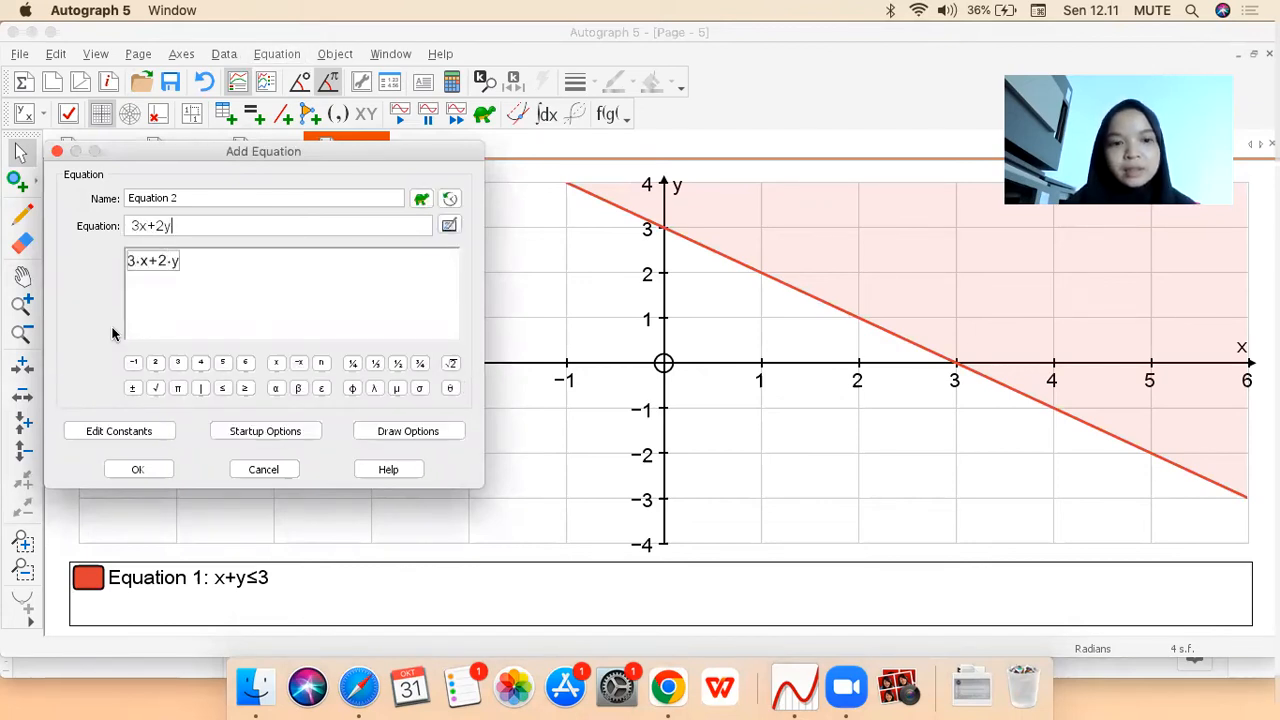
pyautogui.click(242, 390)
pyautogui.write('6')
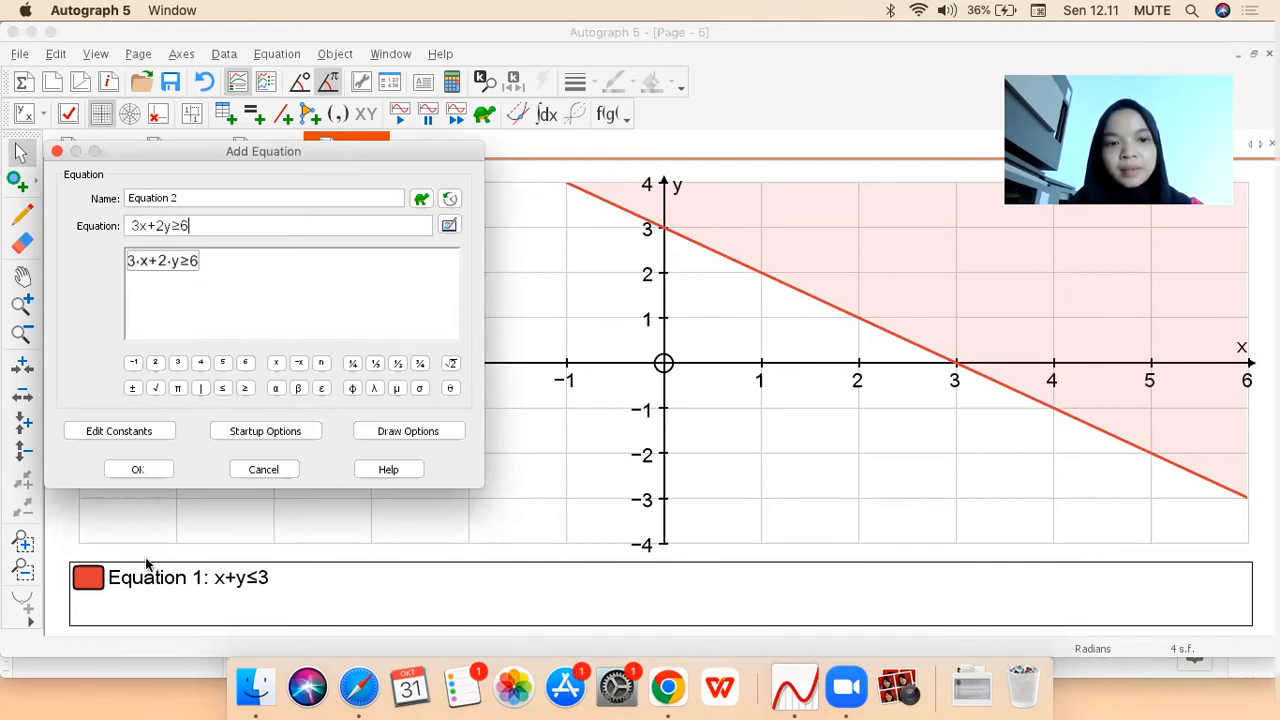
pyautogui.click(145, 467)
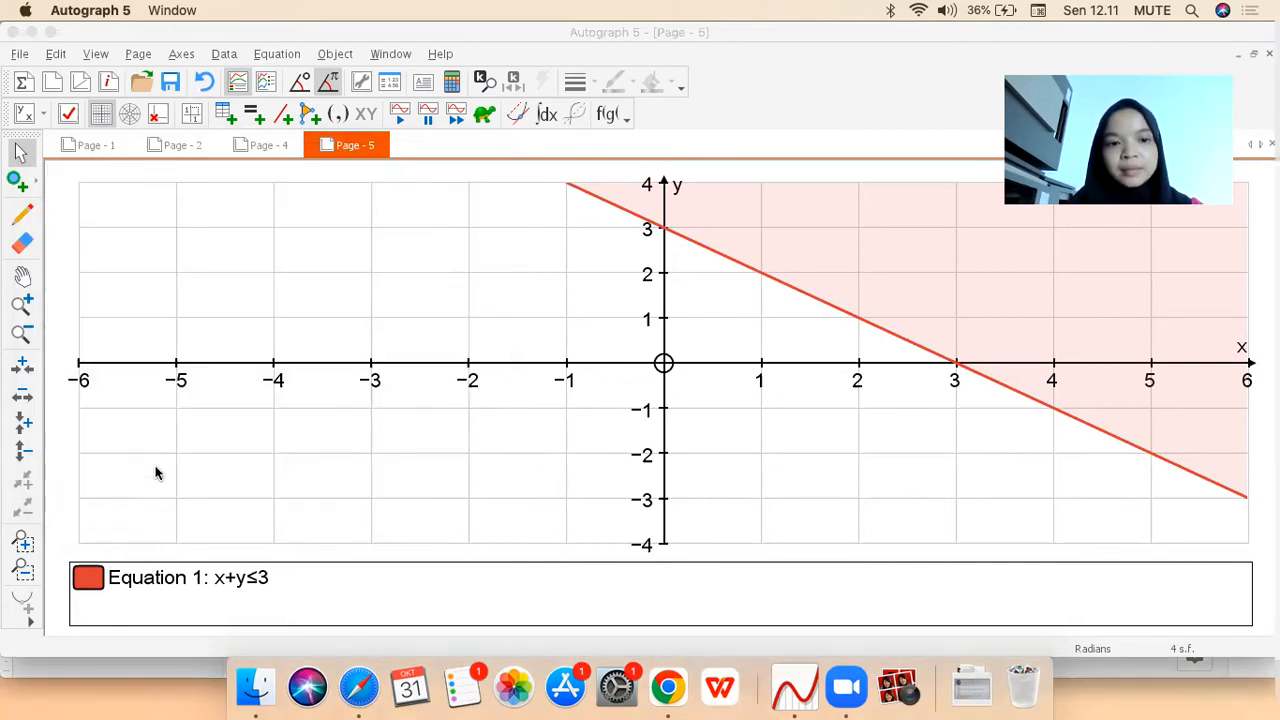
# Recheck question 2 in the Google Docs document, return to Autograph 5 and add its third inequality, y≥0, to the graph
pyautogui.click(783, 706)
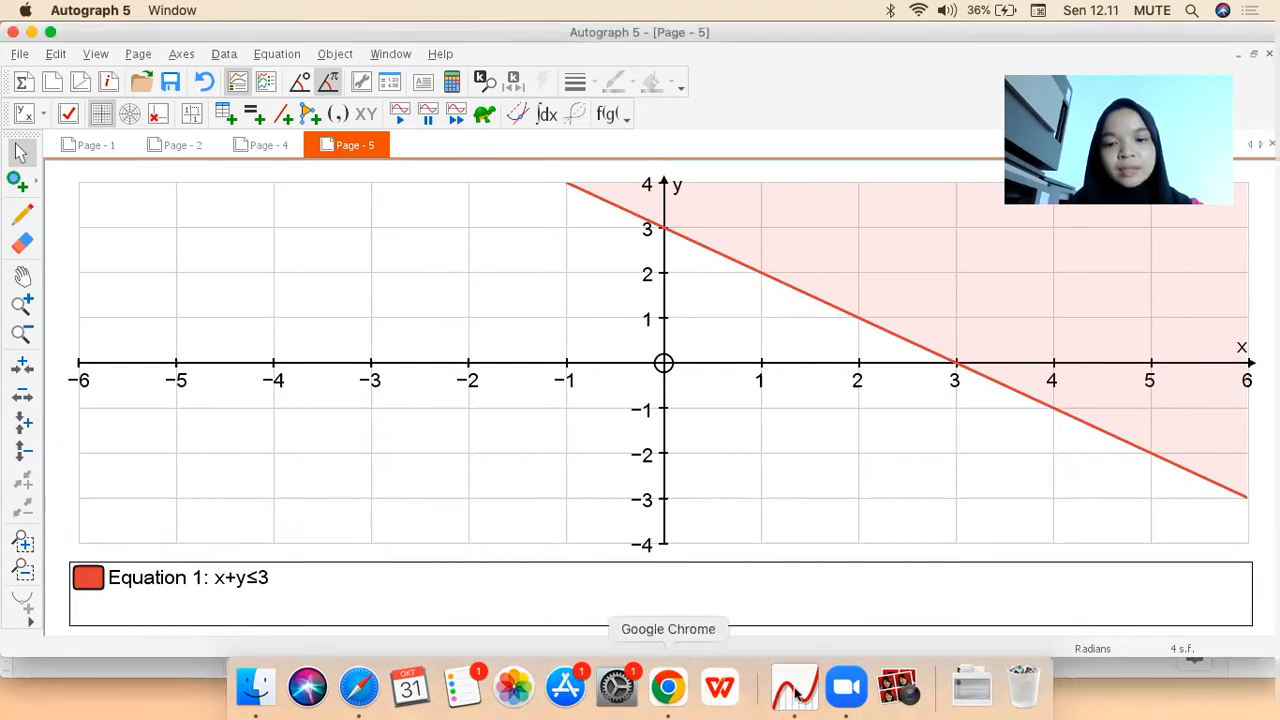
pyautogui.click(669, 688)
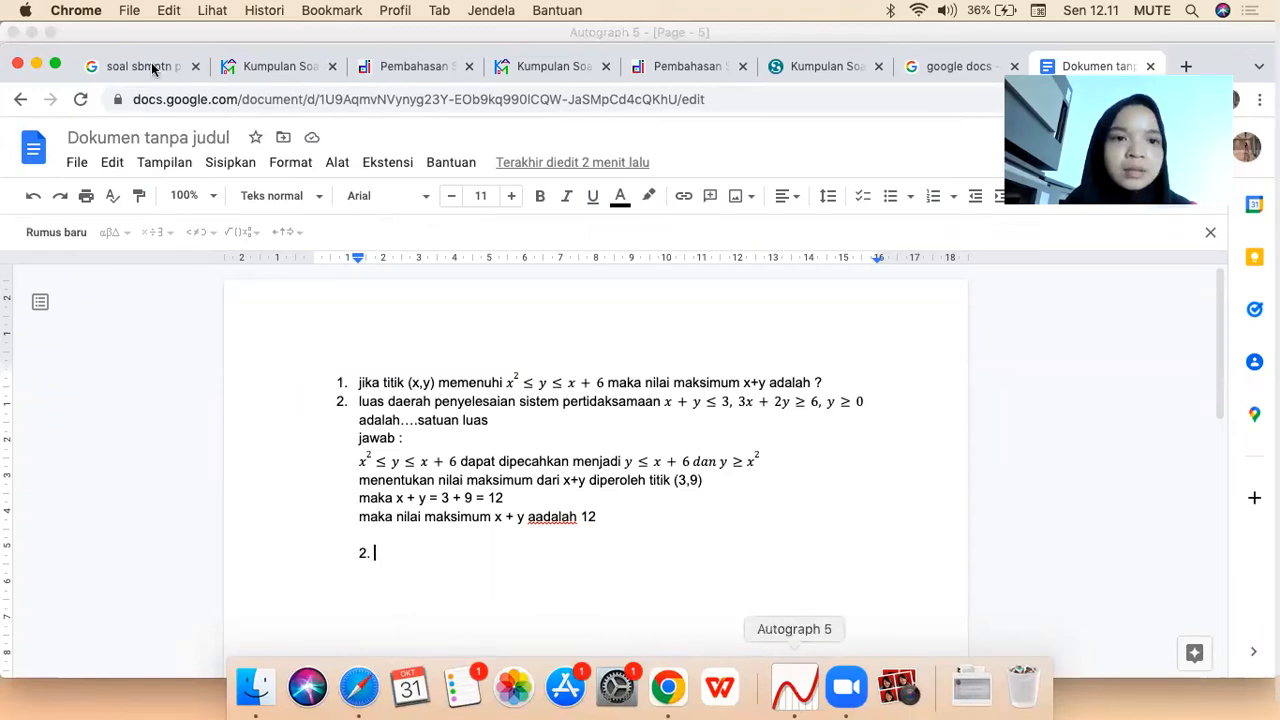
pyautogui.press('super+Tab')
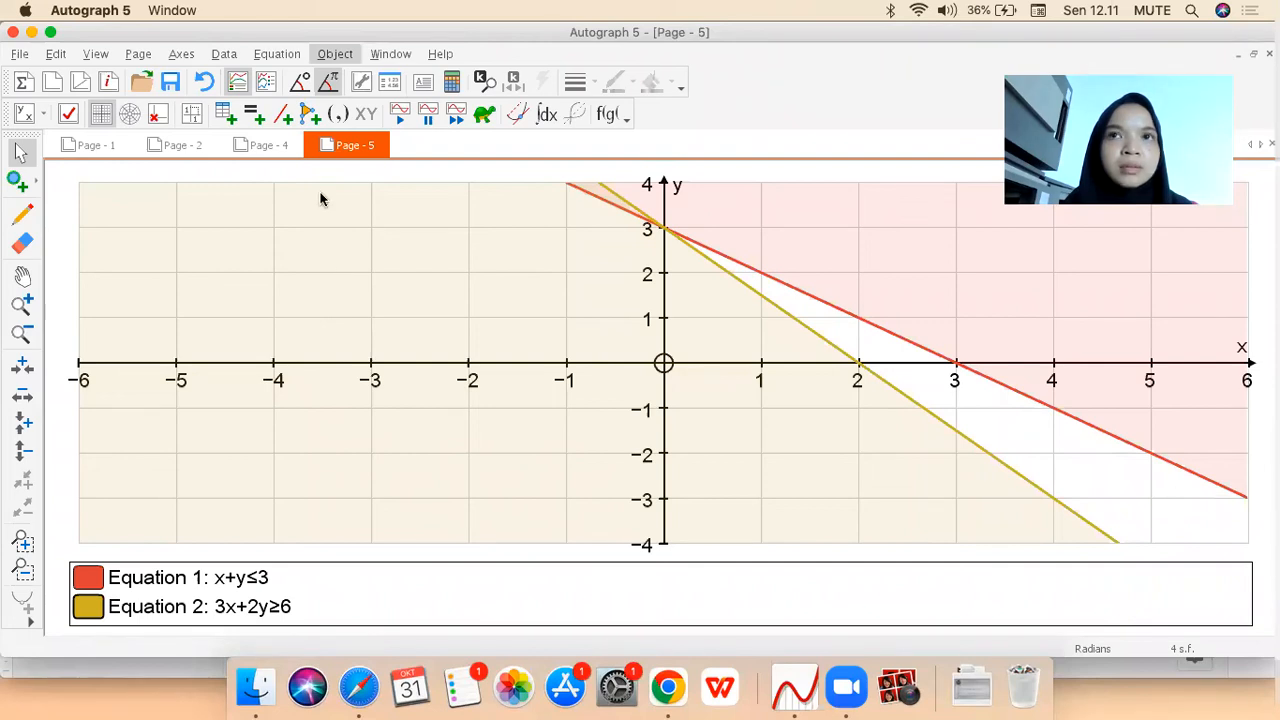
pyautogui.click(293, 61)
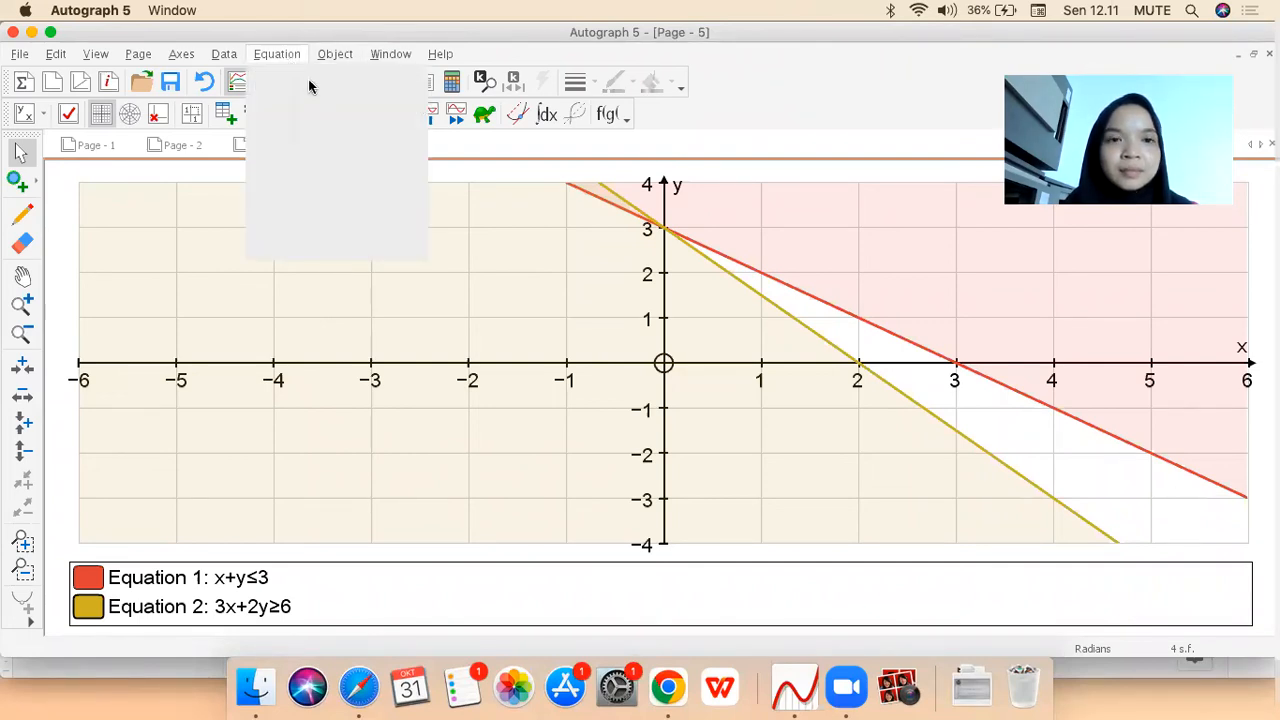
pyautogui.click(313, 80)
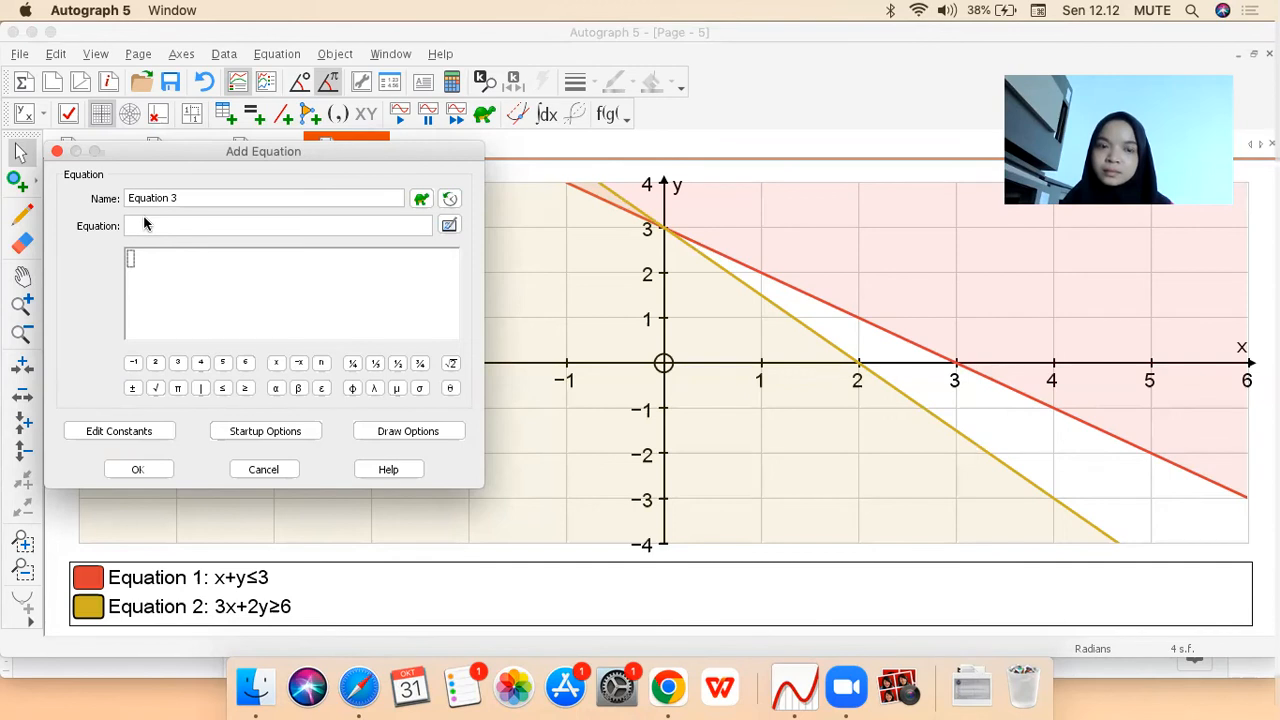
pyautogui.write('y>=')
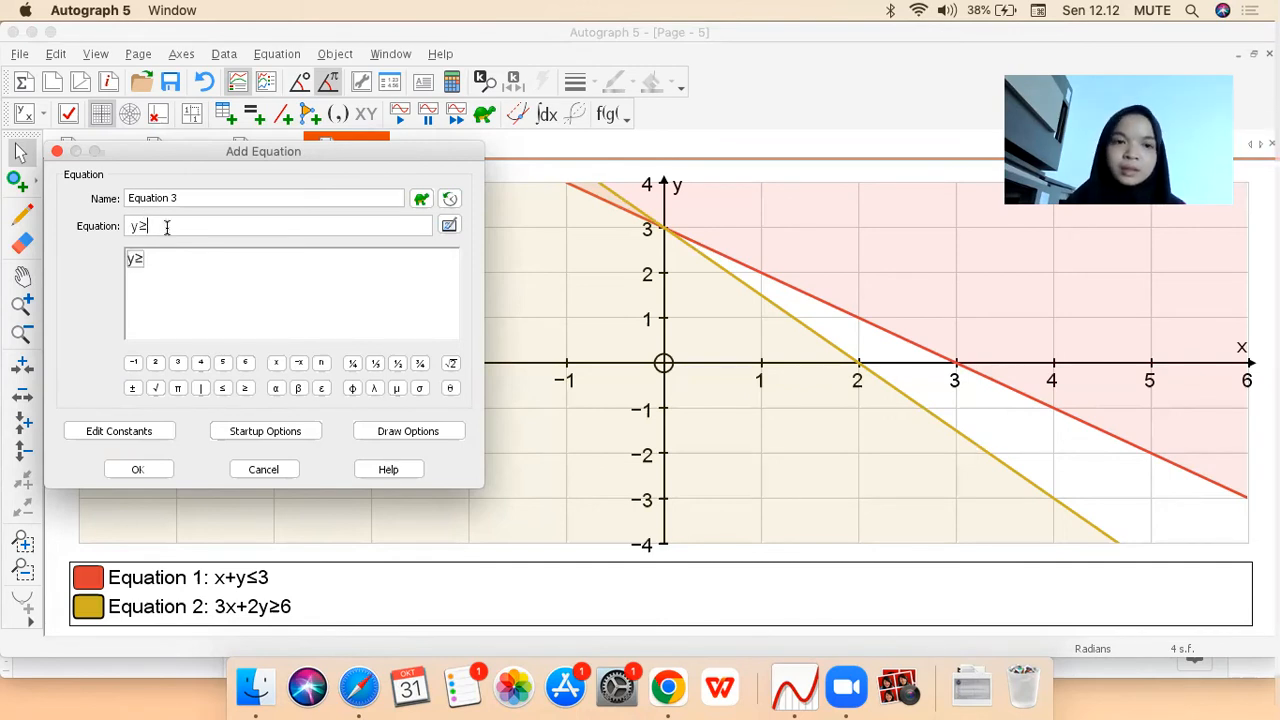
pyautogui.press('BackSpace')
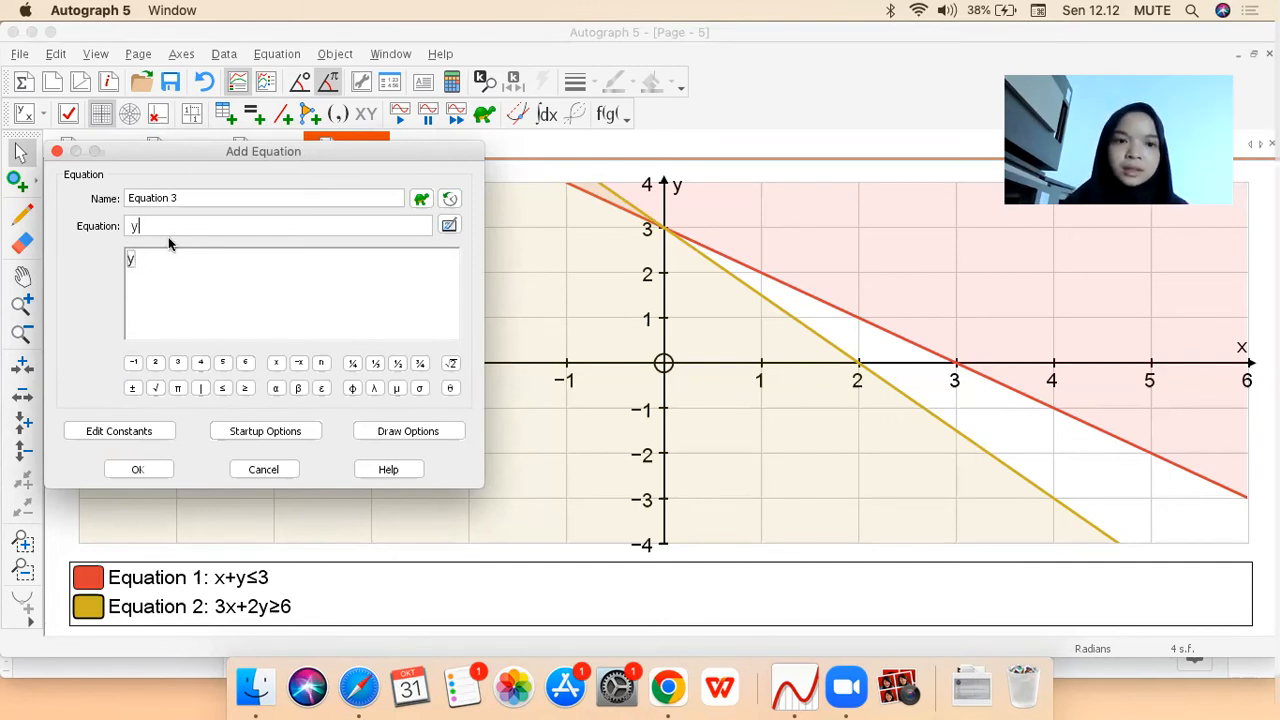
pyautogui.click(243, 390)
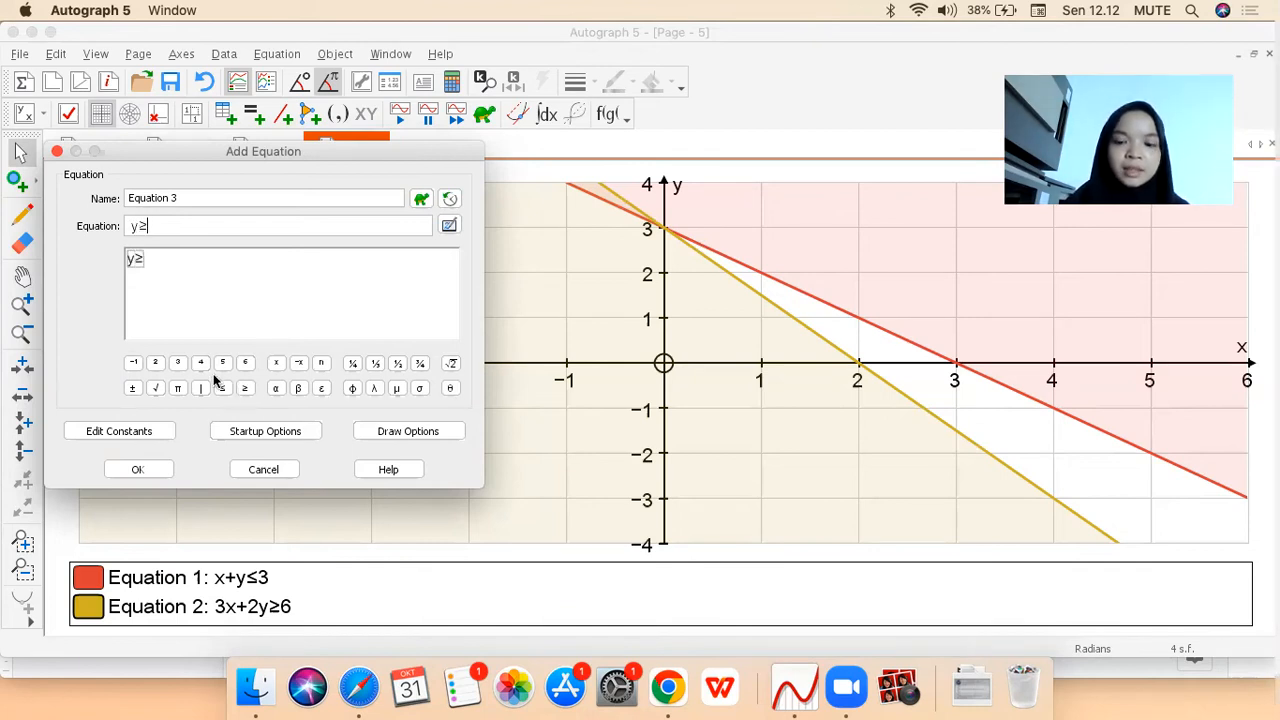
pyautogui.write('0')
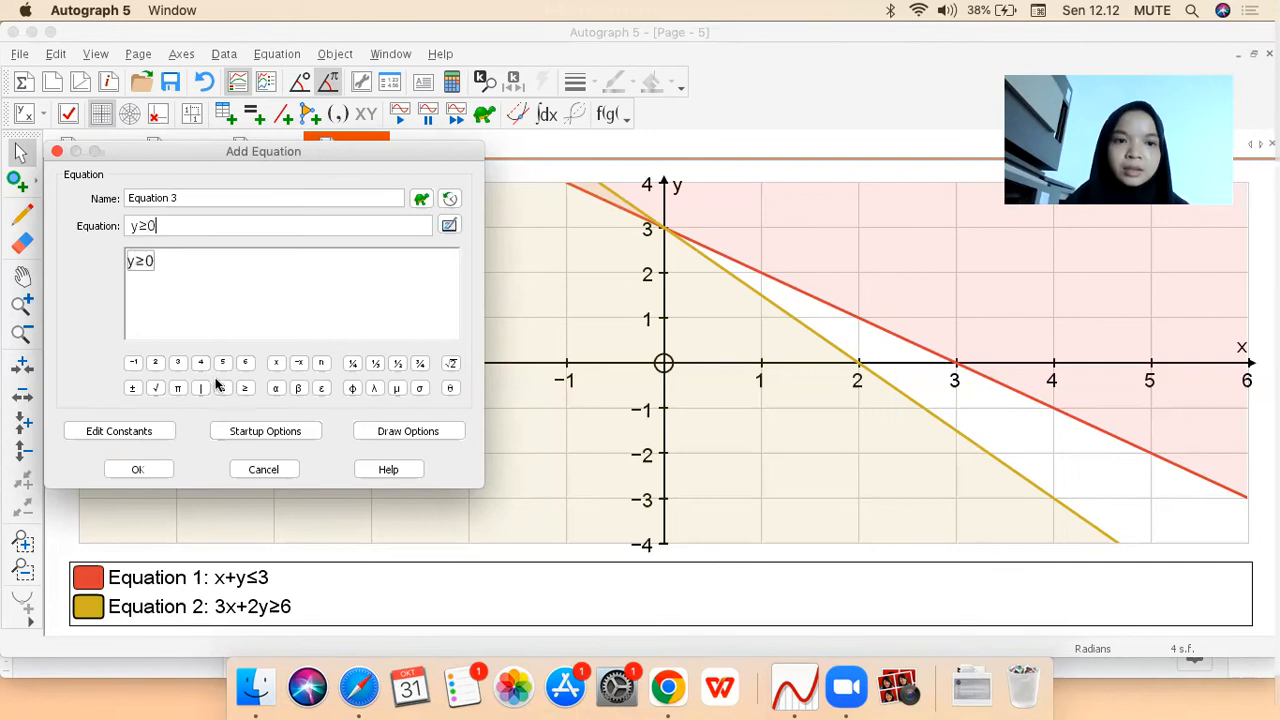
pyautogui.click(140, 469)
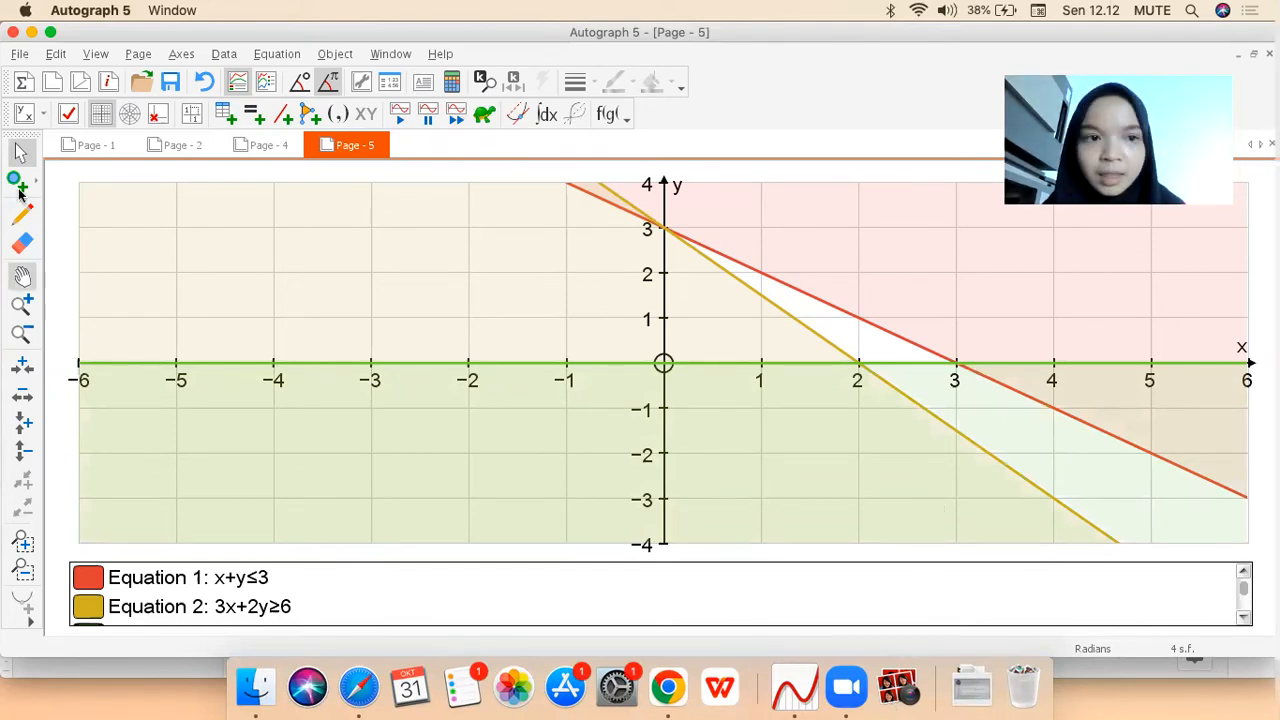
# Plot a point at (2, 0), where the line of 3x+2y≥6 crosses the x-axis, and return to selection mode
pyautogui.click(20, 183)
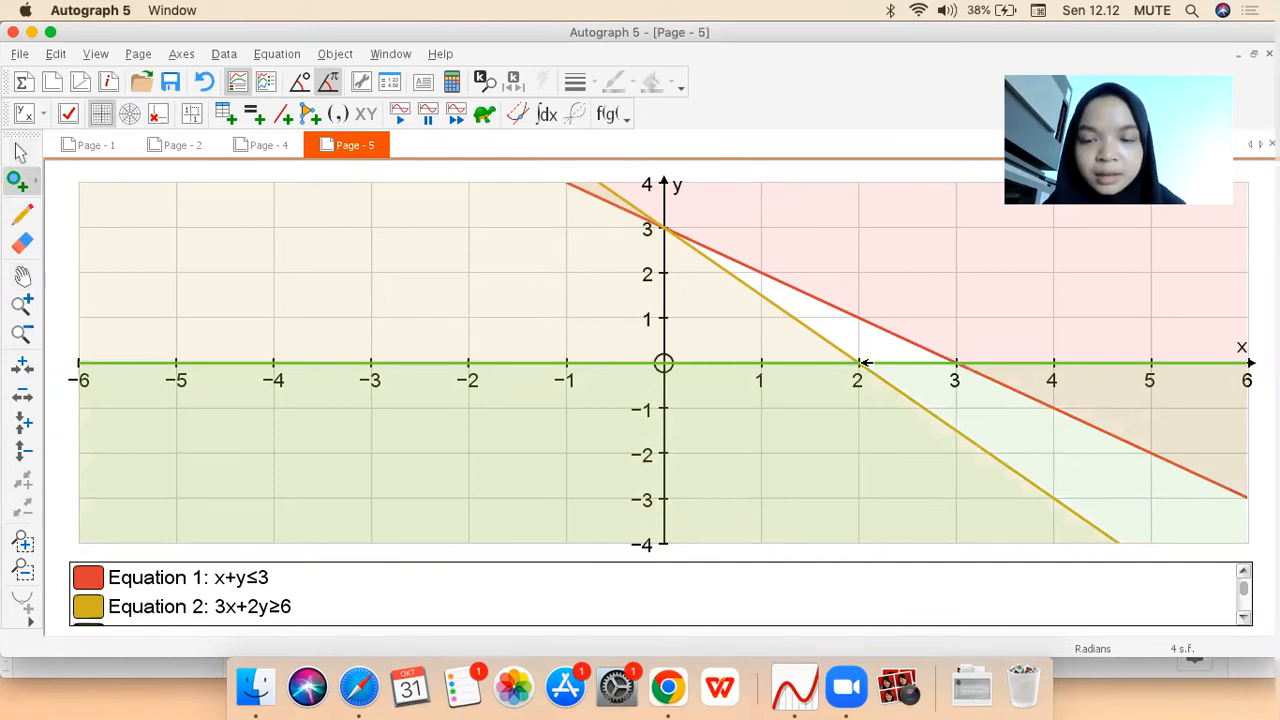
pyautogui.click(862, 364)
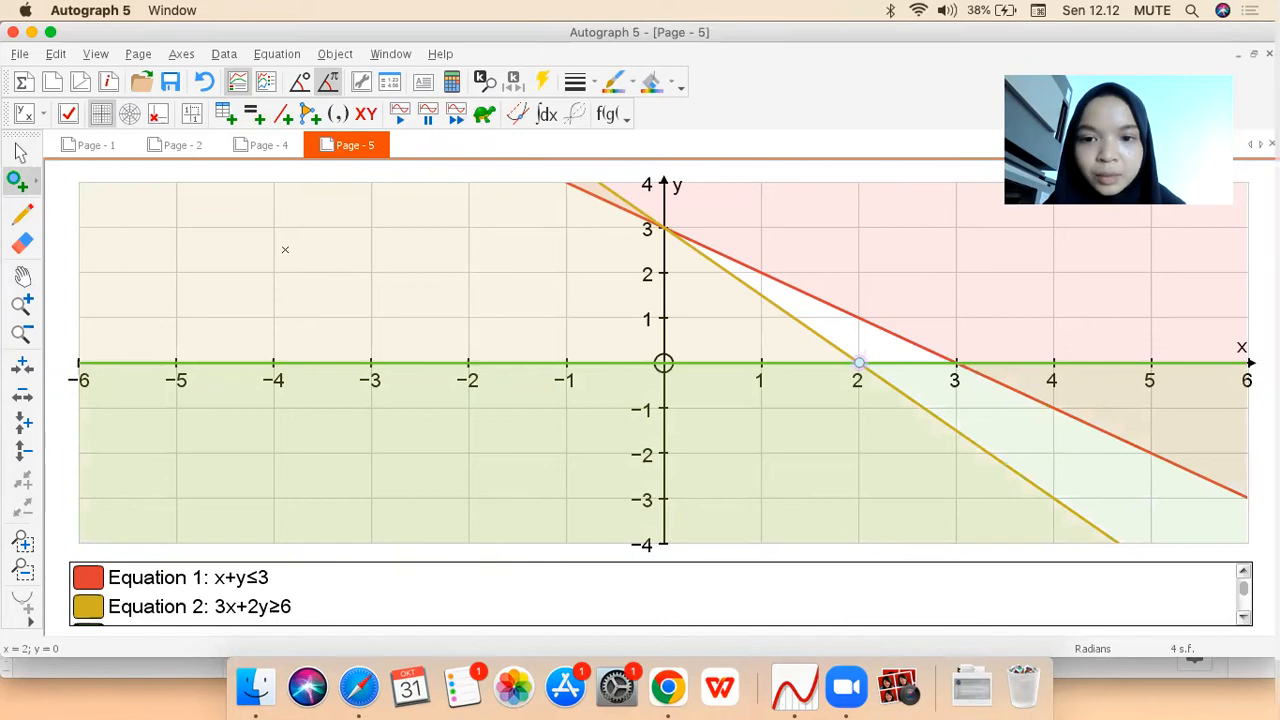
pyautogui.click(20, 150)
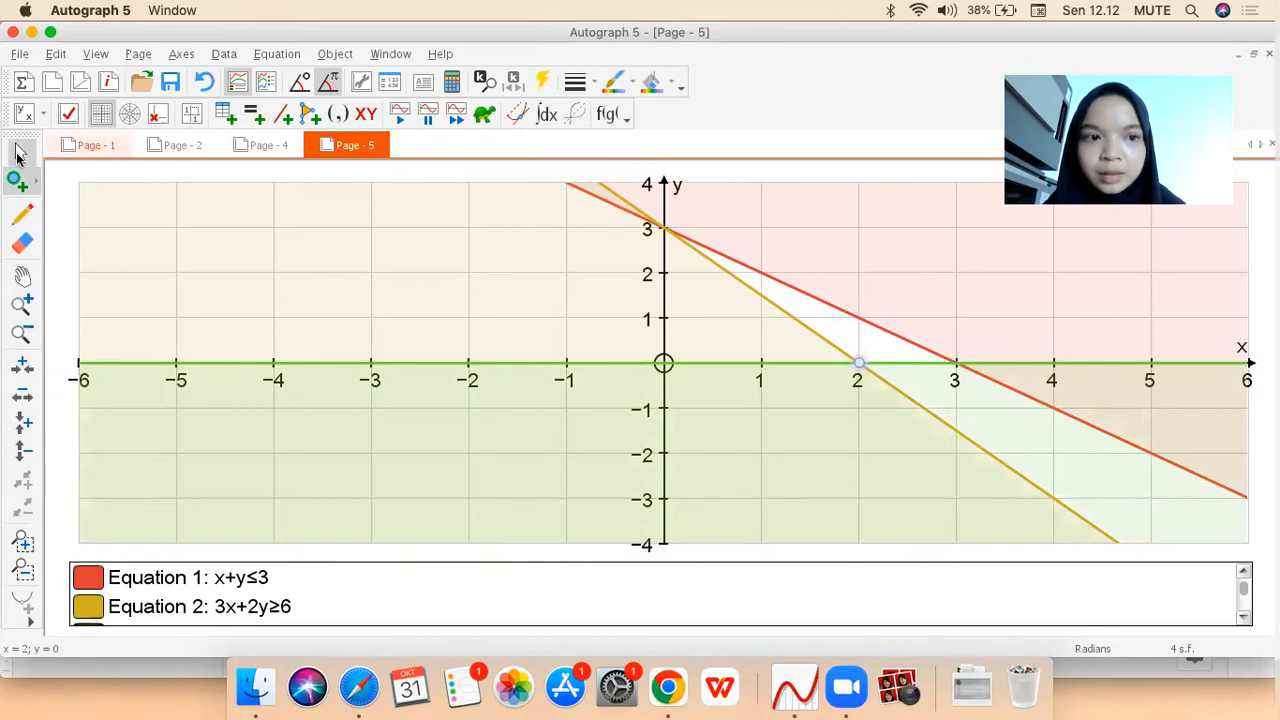
pyautogui.click(839, 368)
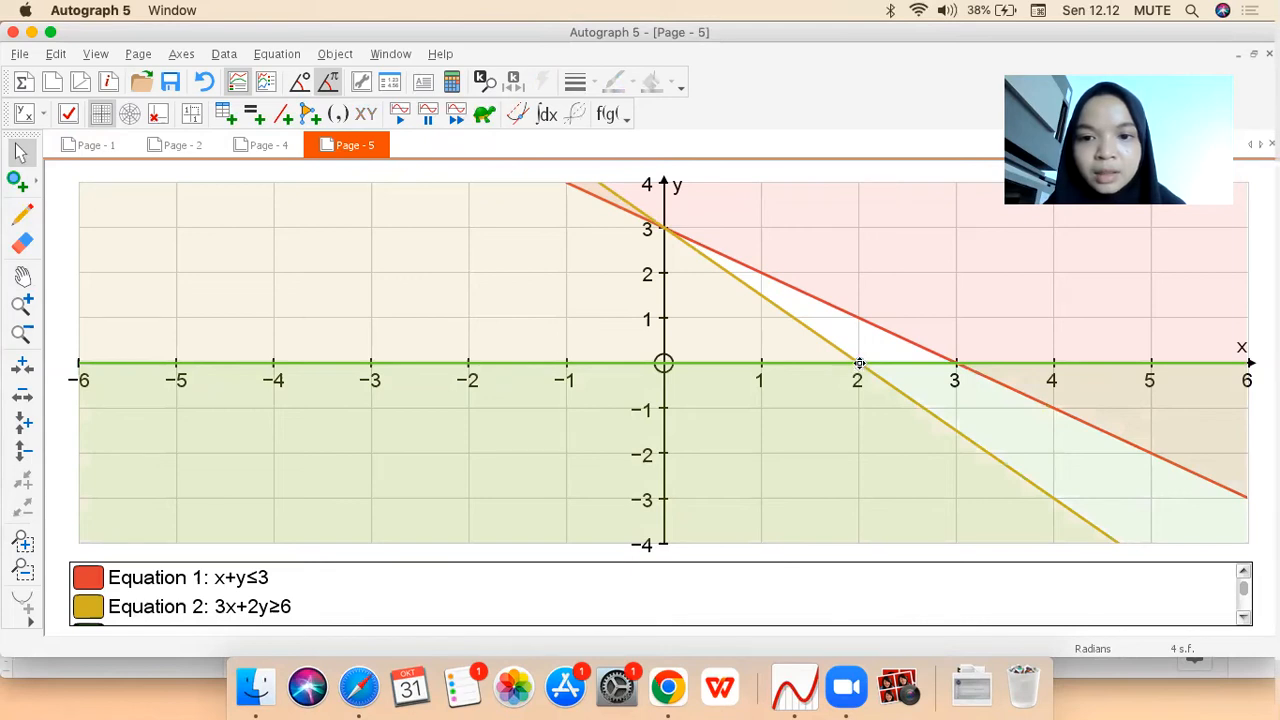
# Attach a text box with the coordinates to the point at (2, 0) and move it above the x-axis, left of the point
pyautogui.rightClick(860, 363)
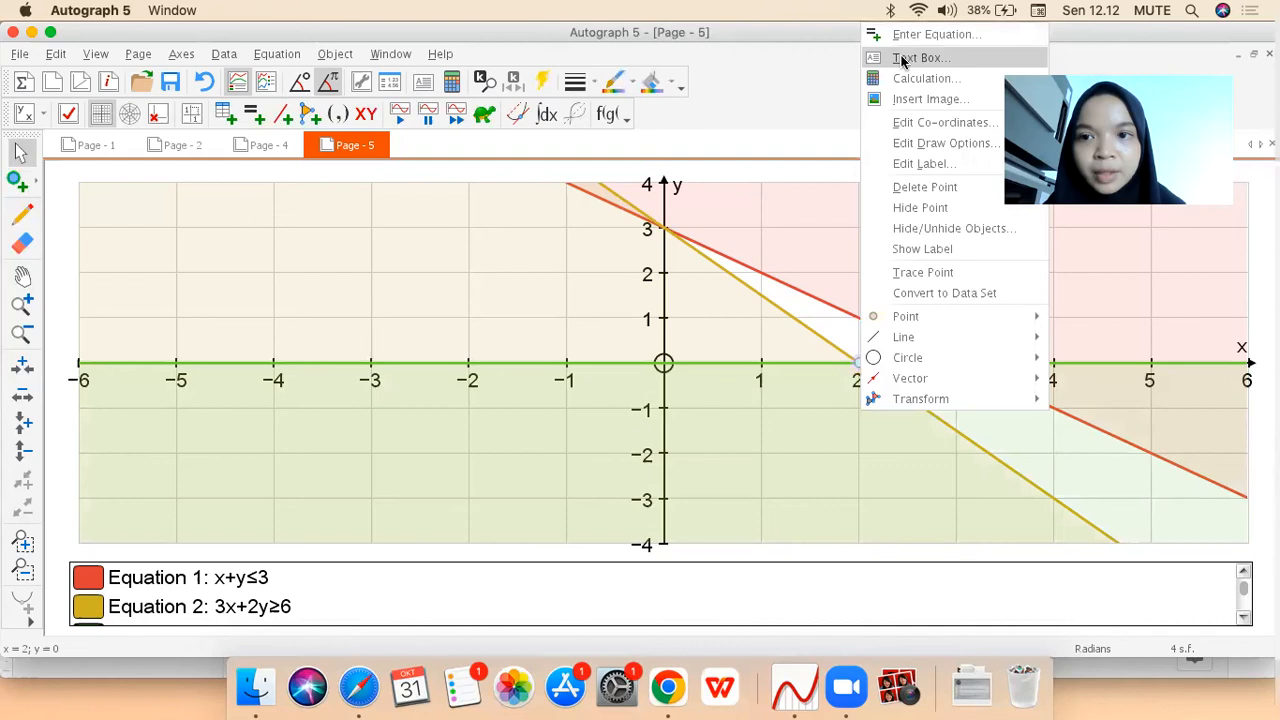
pyautogui.click(904, 61)
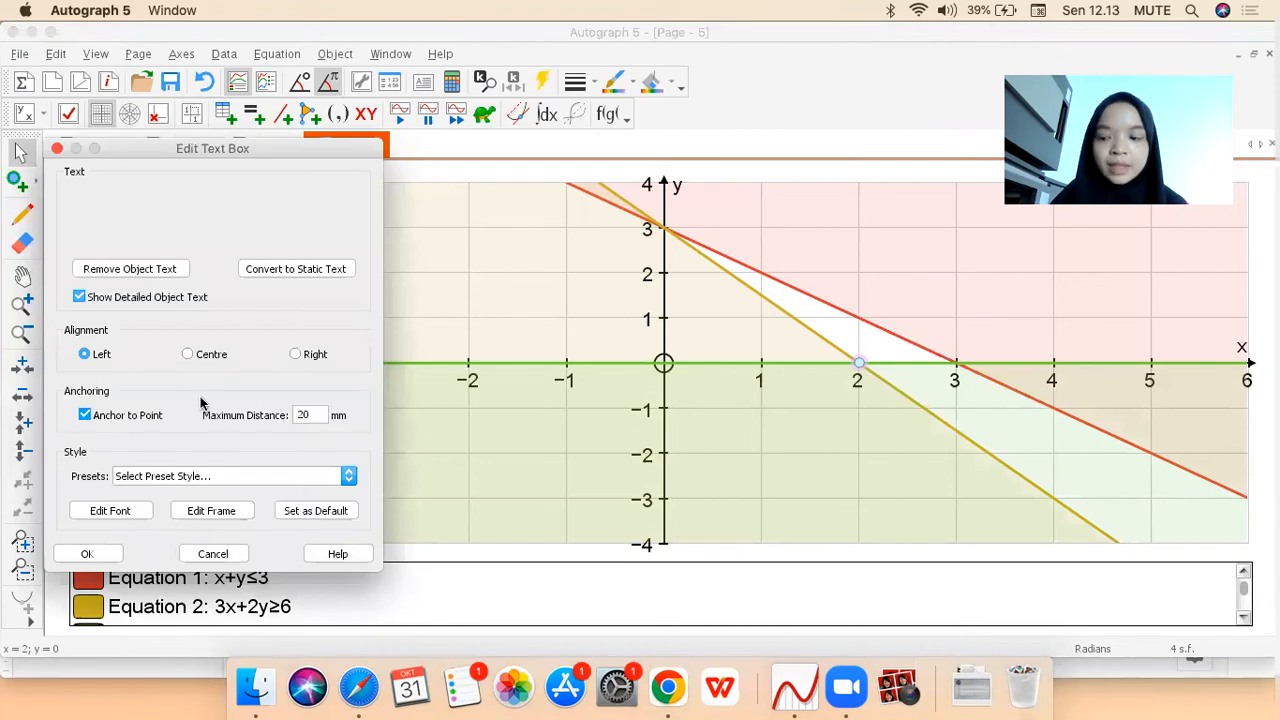
pyautogui.click(88, 554)
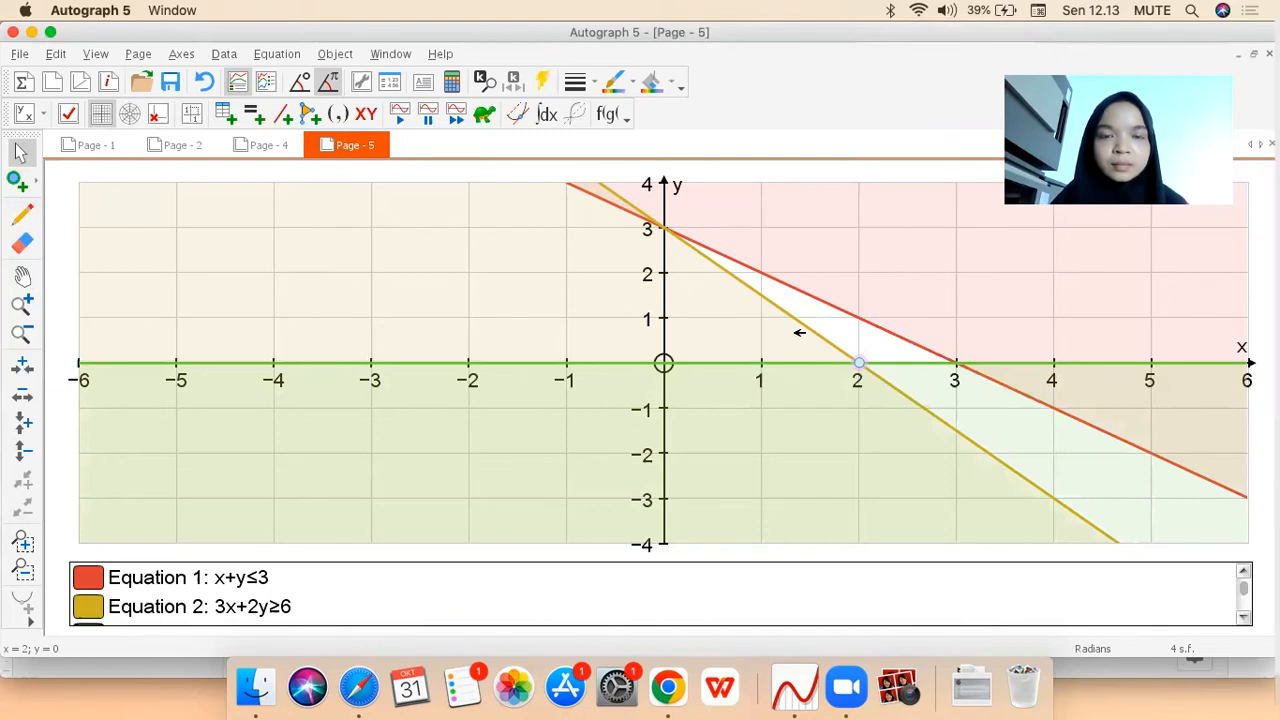
pyautogui.moveTo(857, 366)
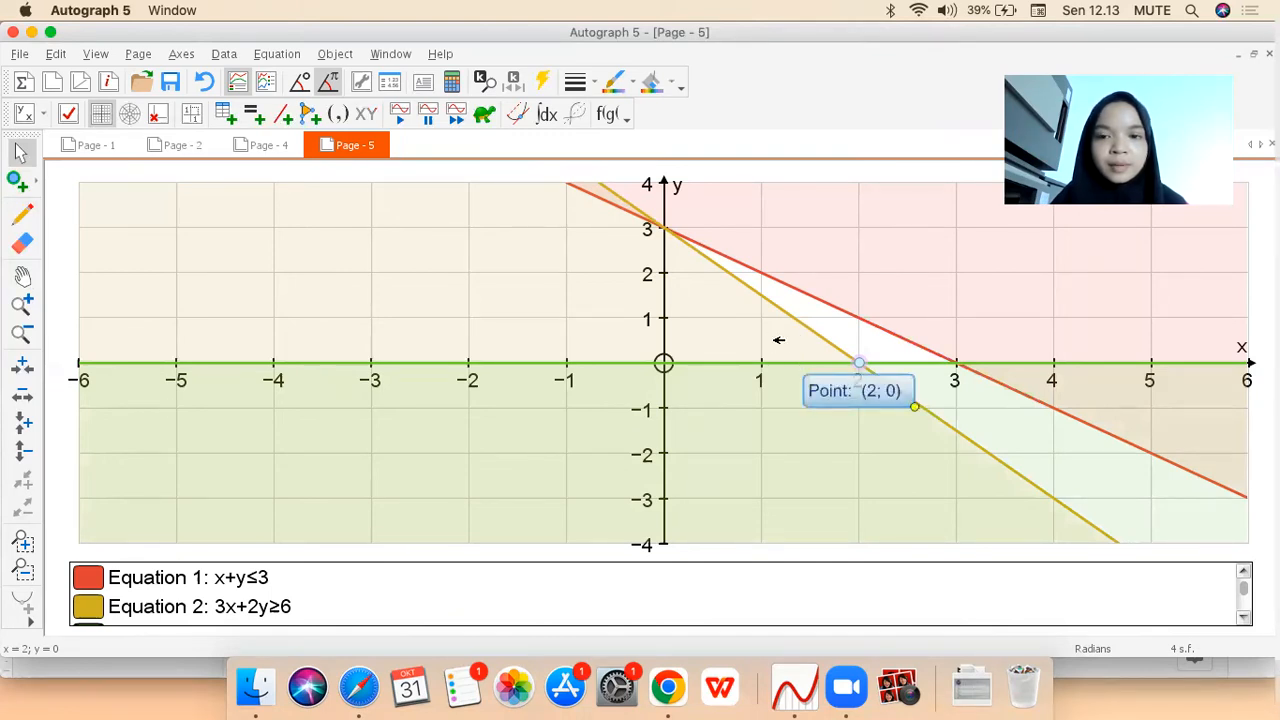
pyautogui.moveTo(858, 398); pyautogui.dragTo(787, 337)
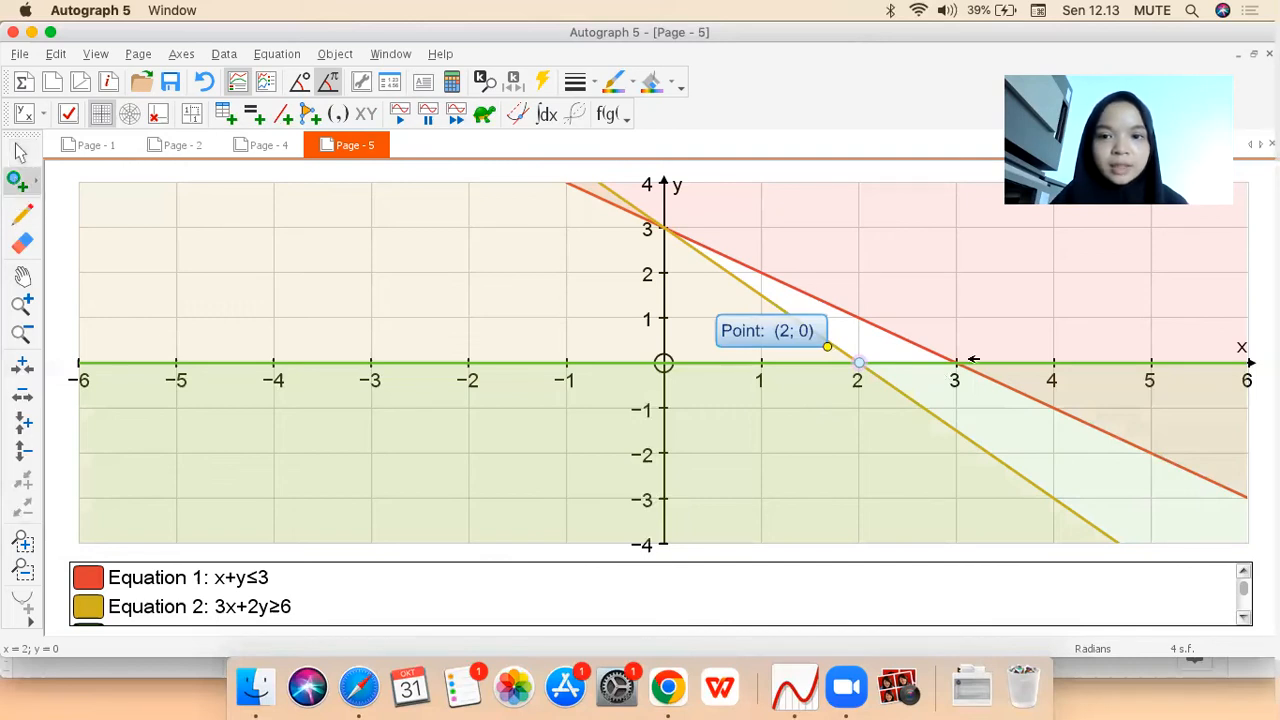
# Plot a point at (3, 0), where the line of x+y≤3 crosses the x-axis, and attach a text box with its coordinates
pyautogui.click(957, 363)
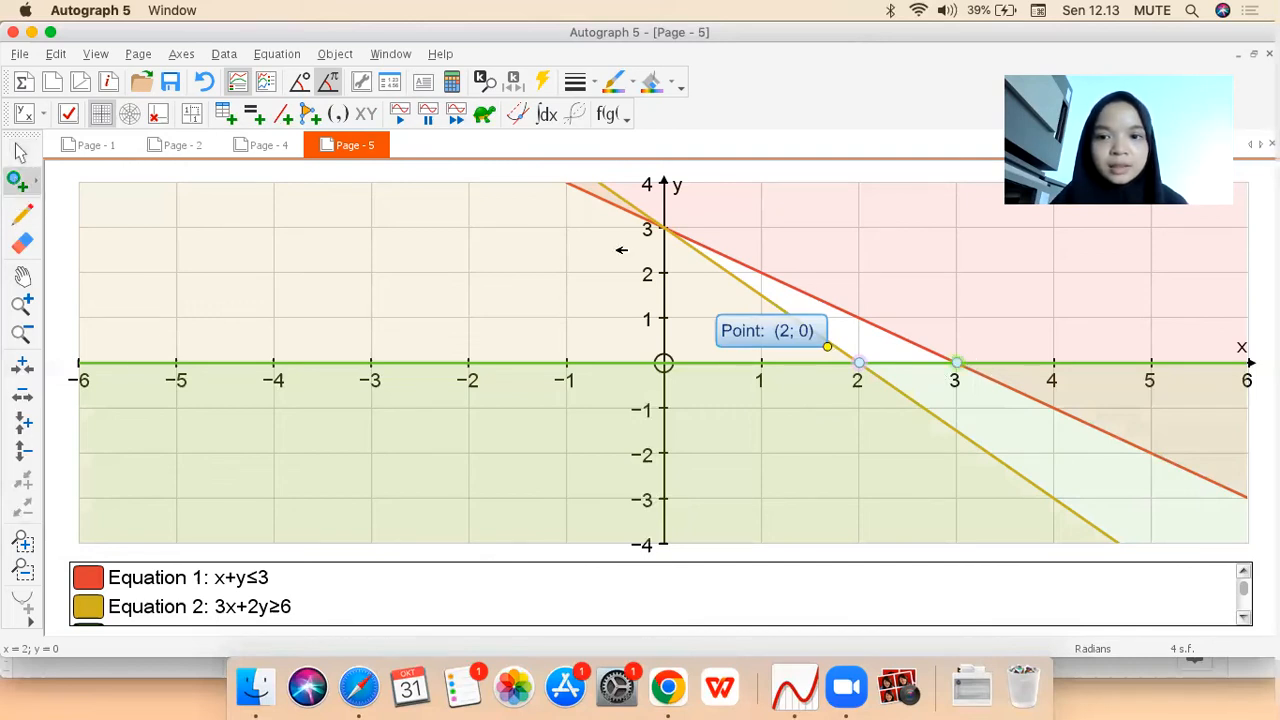
pyautogui.click(20, 150)
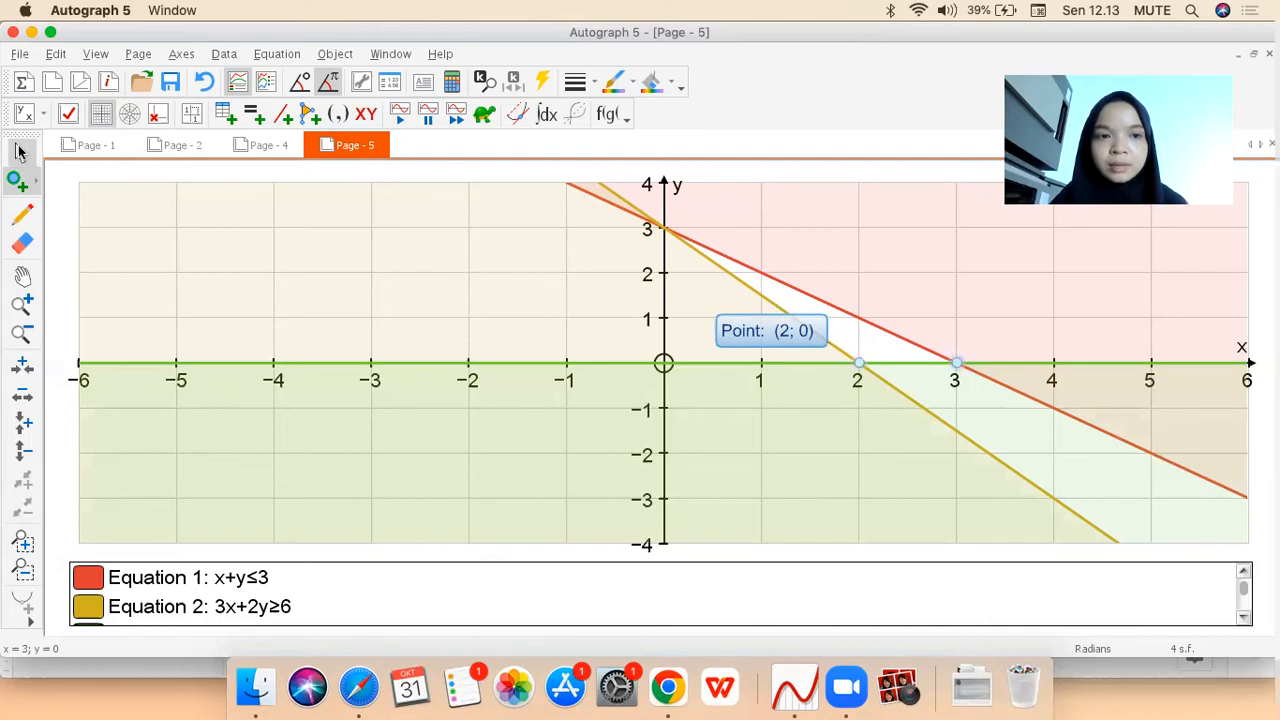
pyautogui.rightClick(959, 362)
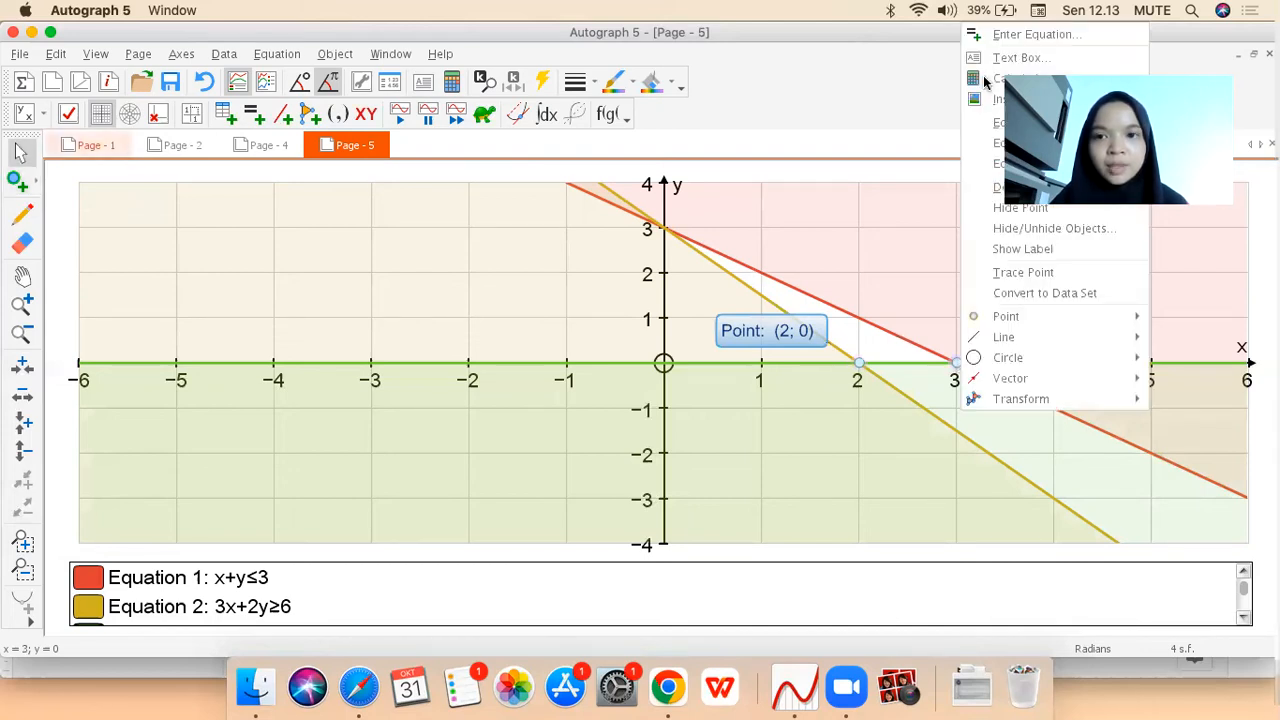
pyautogui.click(770, 386)
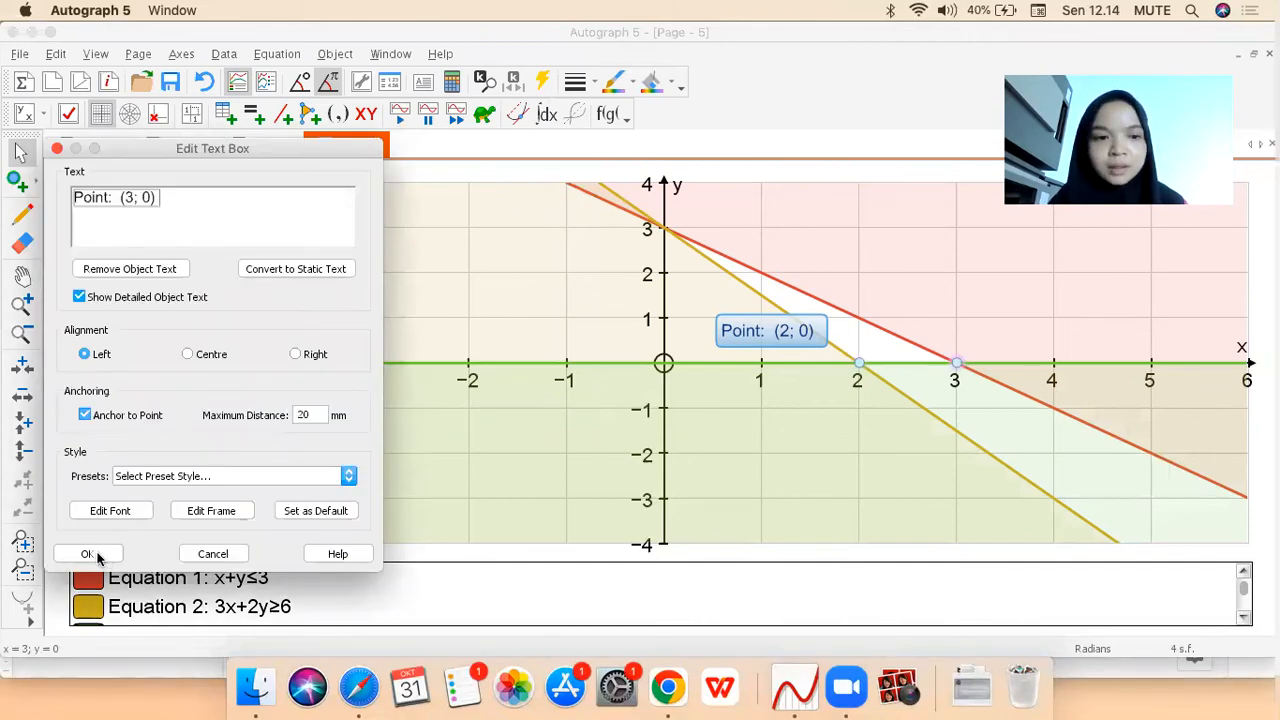
pyautogui.click(97, 557)
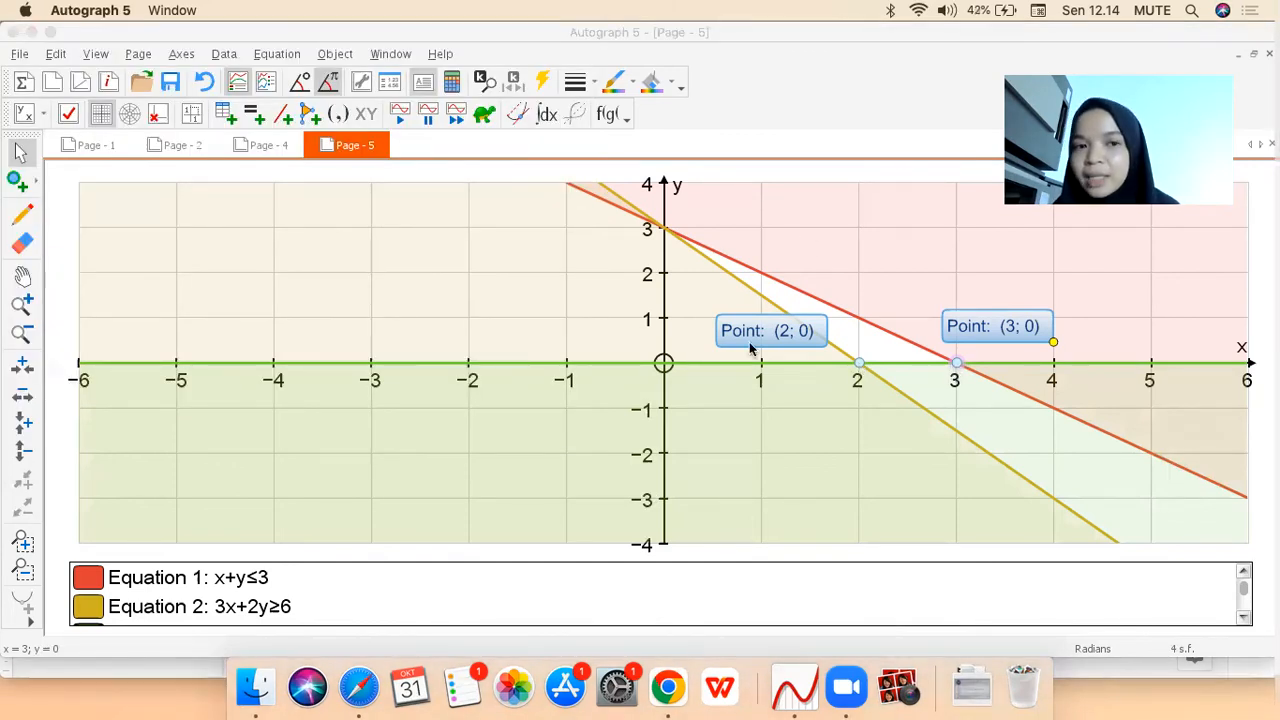
# Attach a text box reading "A" to the point at (3, 0) and move it below the x-axis, right of the point
pyautogui.doubleClick(138, 443)
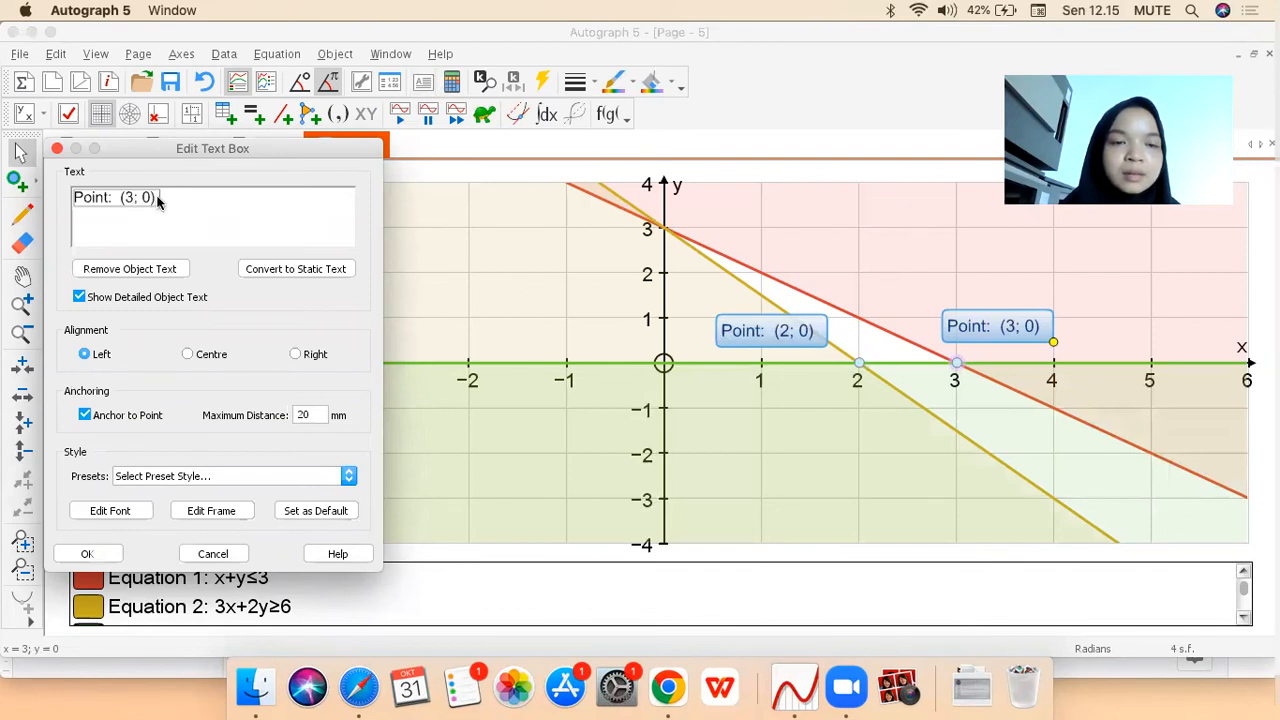
pyautogui.tripleClick(88, 197)
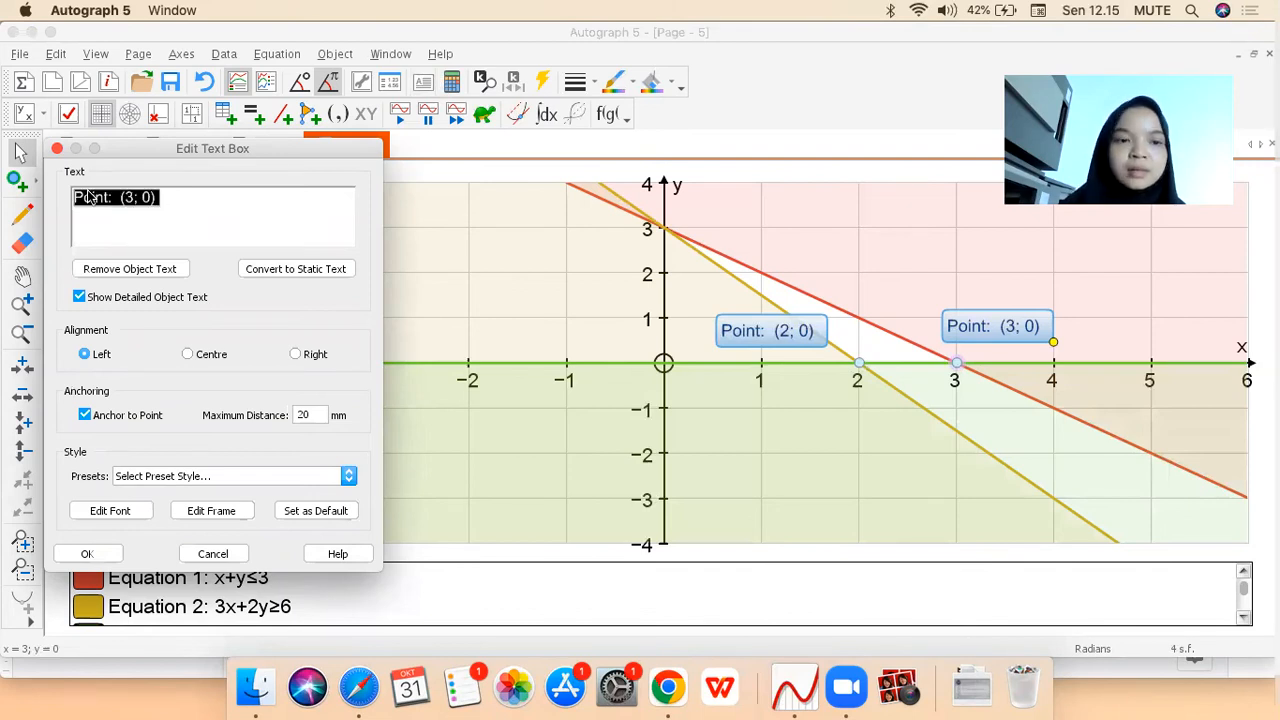
pyautogui.press('BackSpace')
pyautogui.write('a')
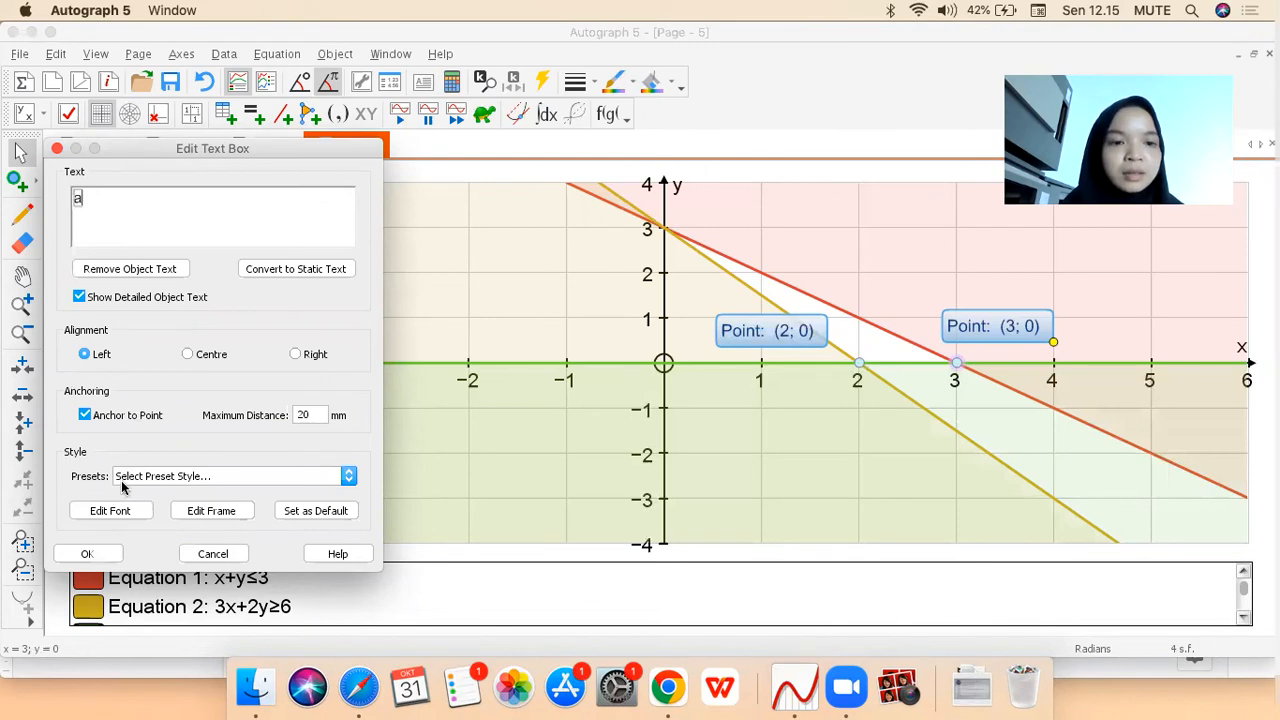
pyautogui.press('BackSpace')
pyautogui.write('A')
pyautogui.click(86, 555)
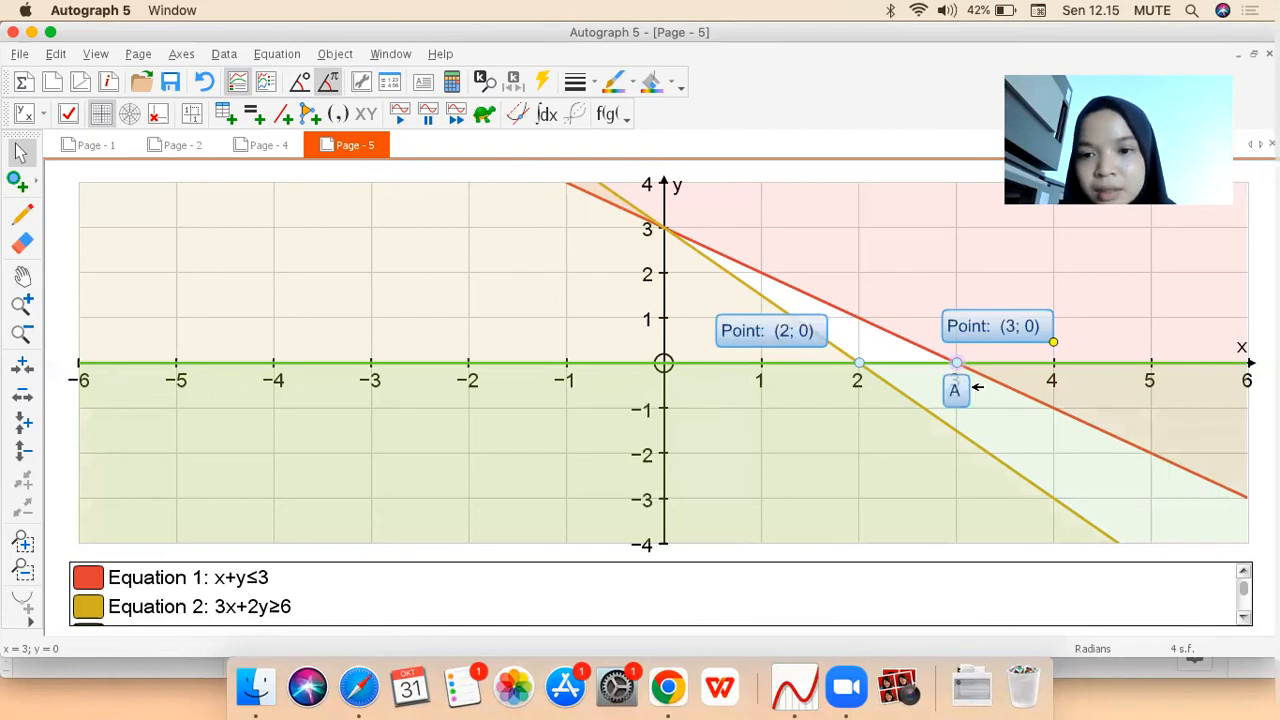
pyautogui.moveTo(980, 378)
pyautogui.mouseDown()
pyautogui.moveTo(993, 375)
pyautogui.moveTo(979, 376)
pyautogui.mouseUp()
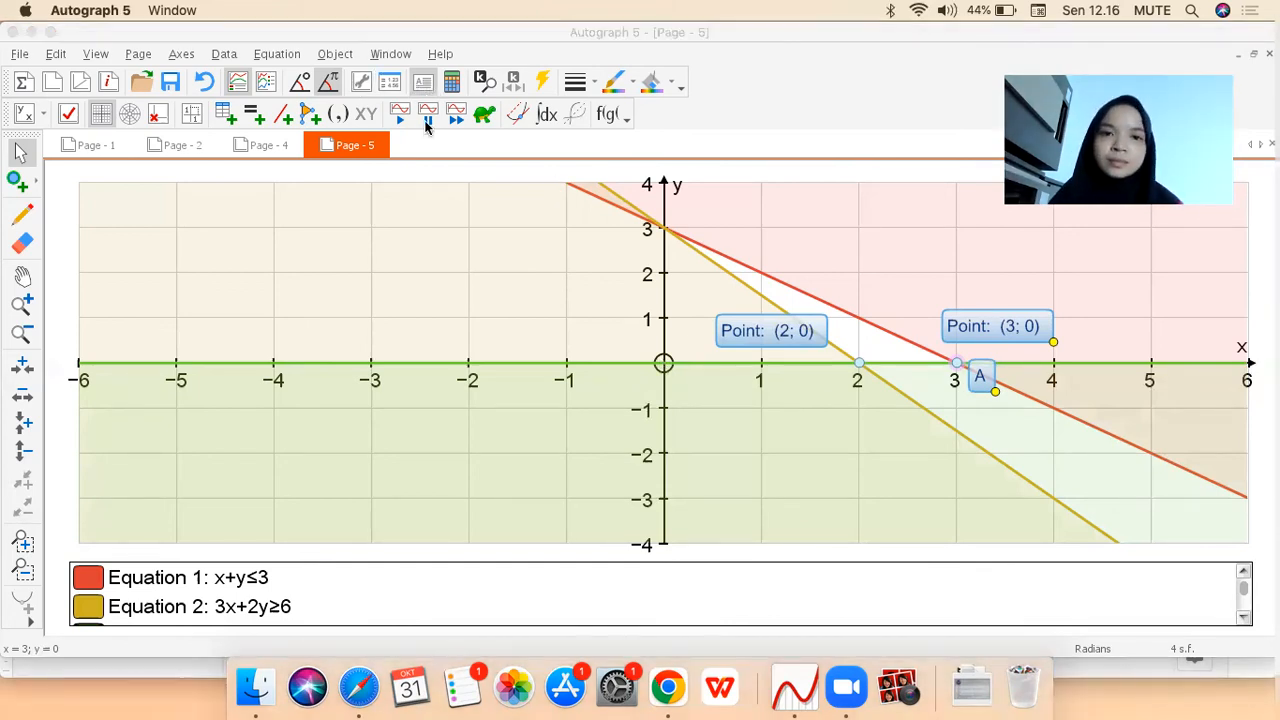
# Attach another text box to the selected point at (3, 0), replacing its coordinate text with "B"
pyautogui.click(434, 88)
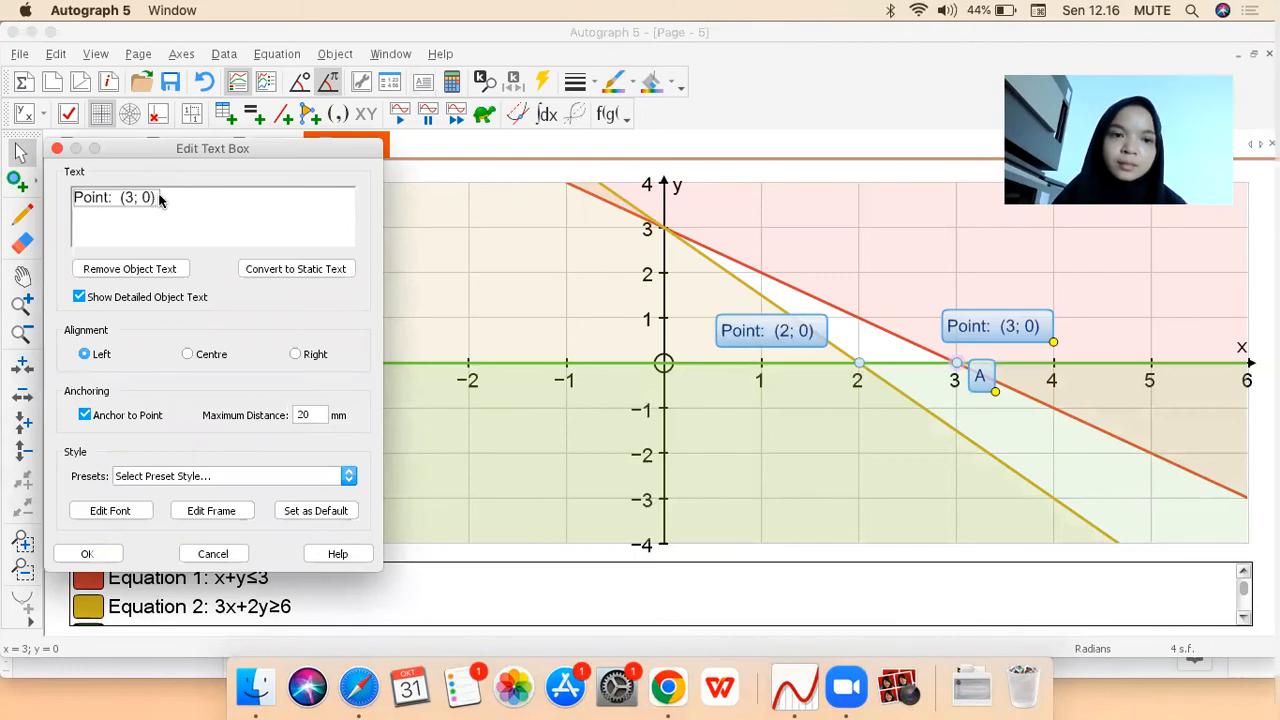
pyautogui.tripleClick(137, 198)
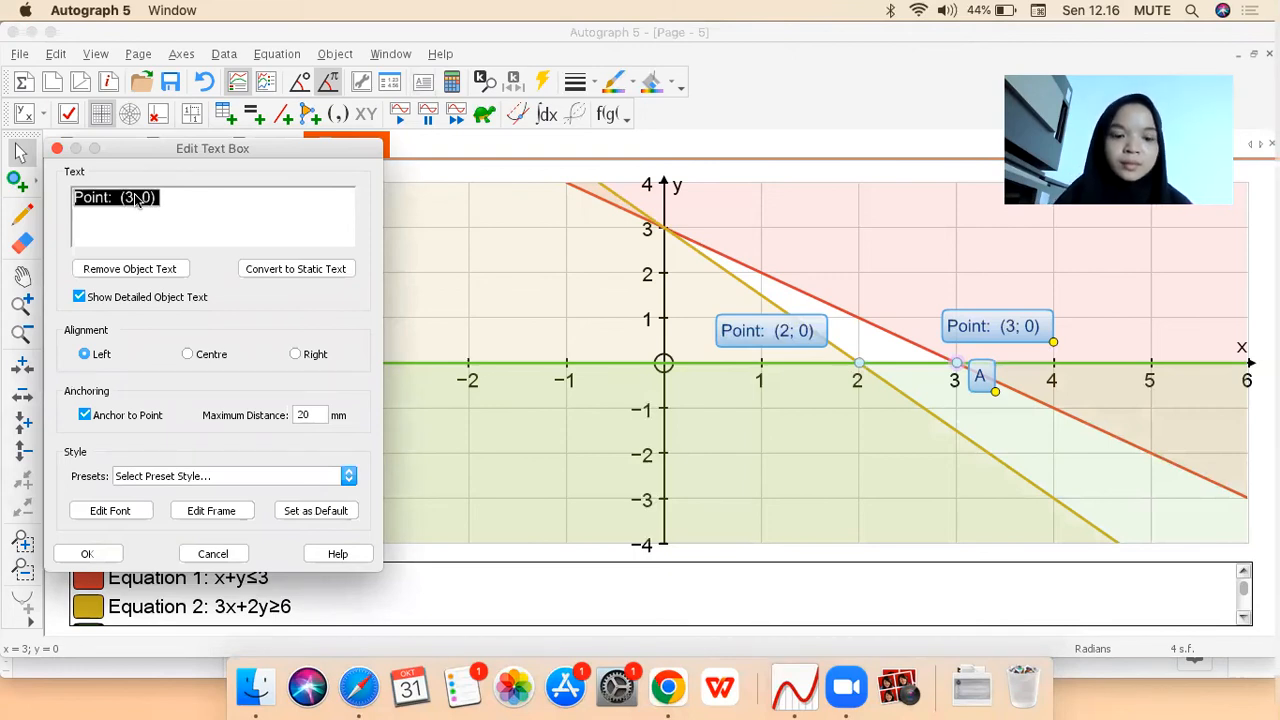
pyautogui.press('BackSpace')
pyautogui.write('B')
pyautogui.click(86, 554)
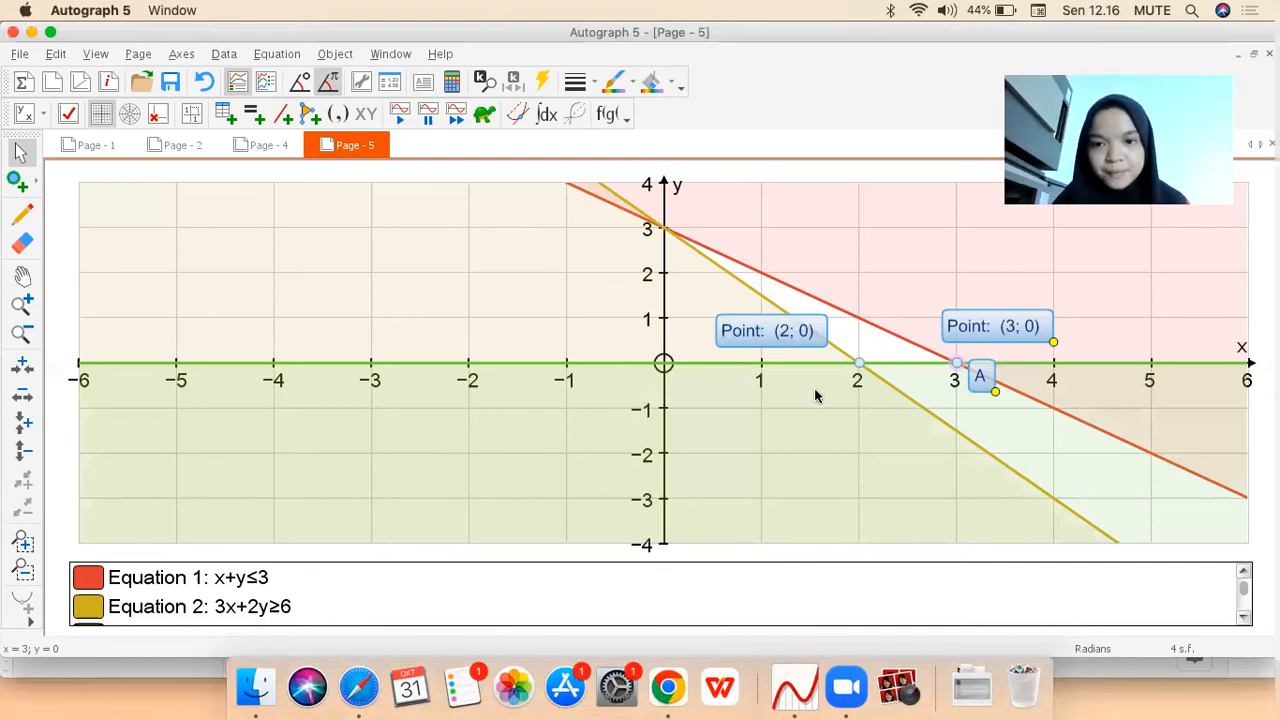
pyautogui.hotkey('shift', 'b')
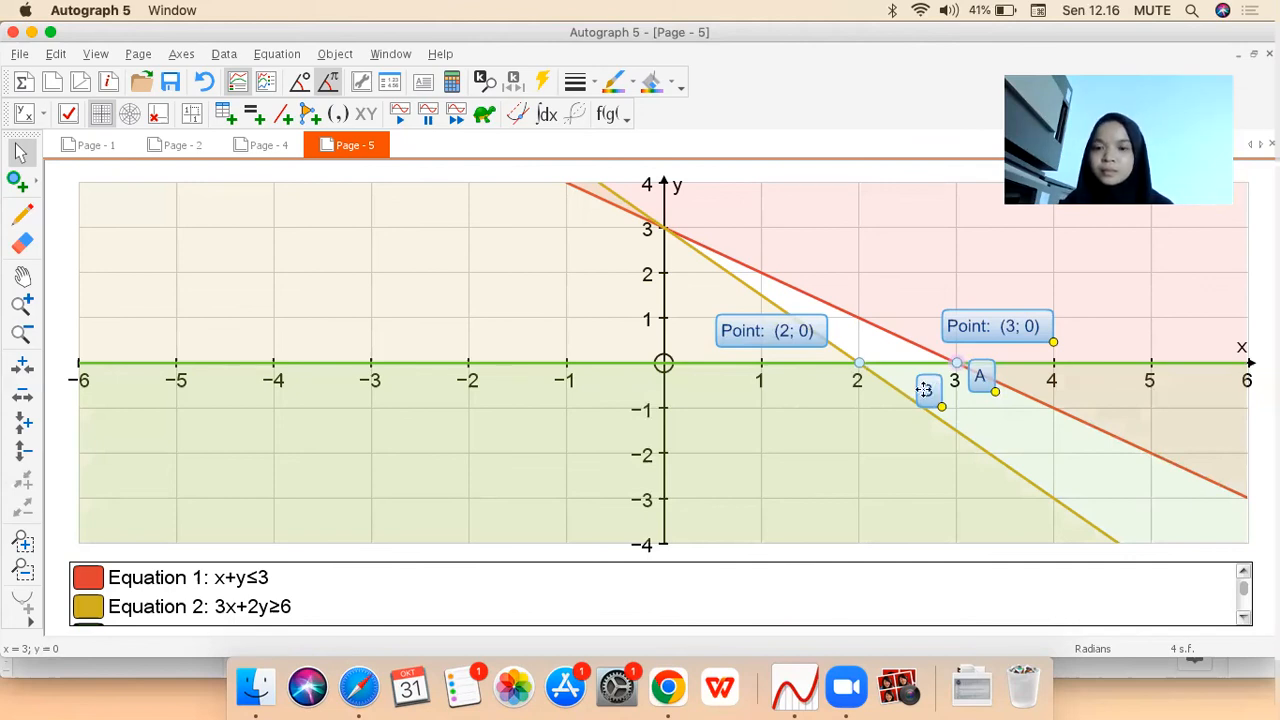
# Shift the selected point to (2.4, 0), move label B below the x-axis, left of the point at (2, 0), and clear the selection
pyautogui.press('Left')
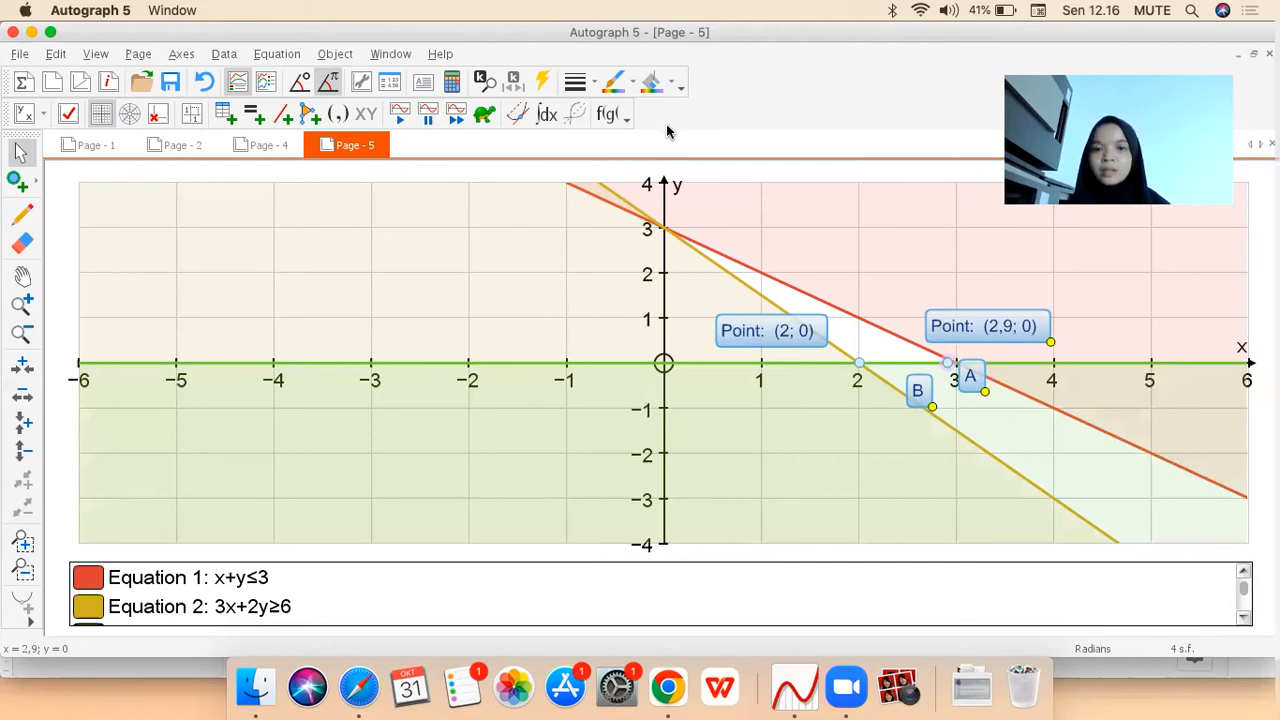
pyautogui.press('Left')
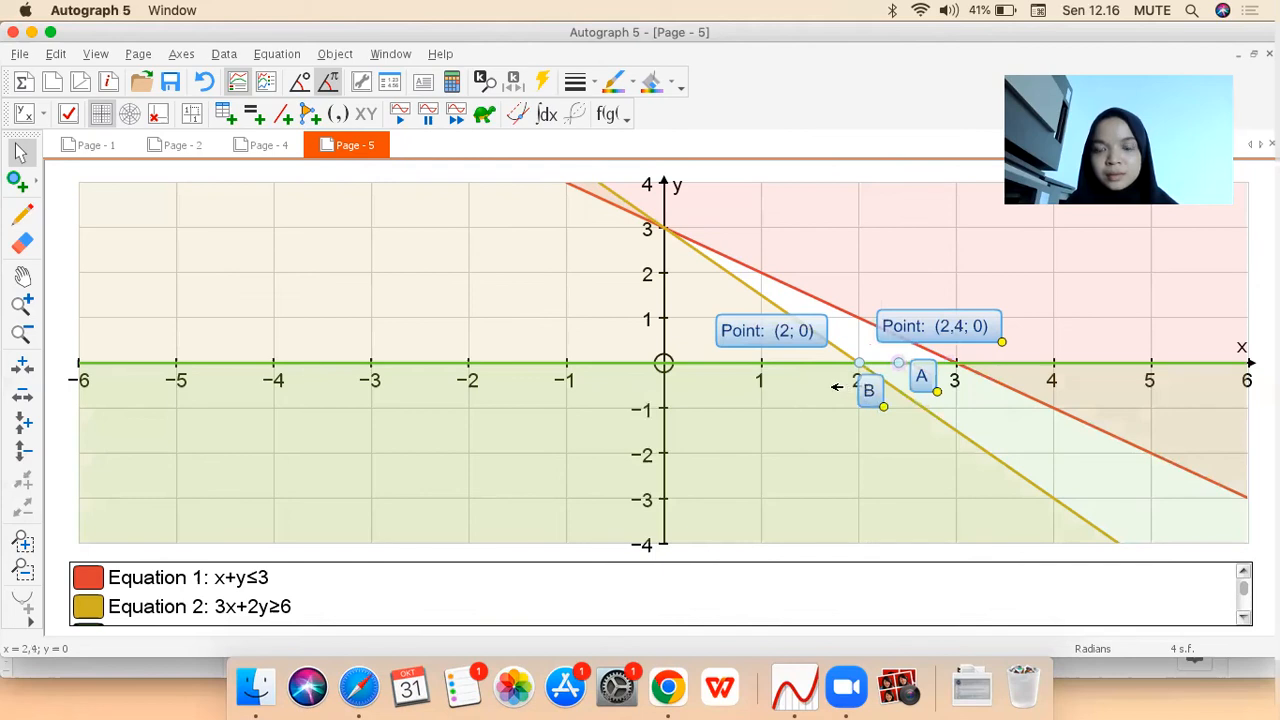
pyautogui.moveTo(853, 387); pyautogui.dragTo(833, 387)
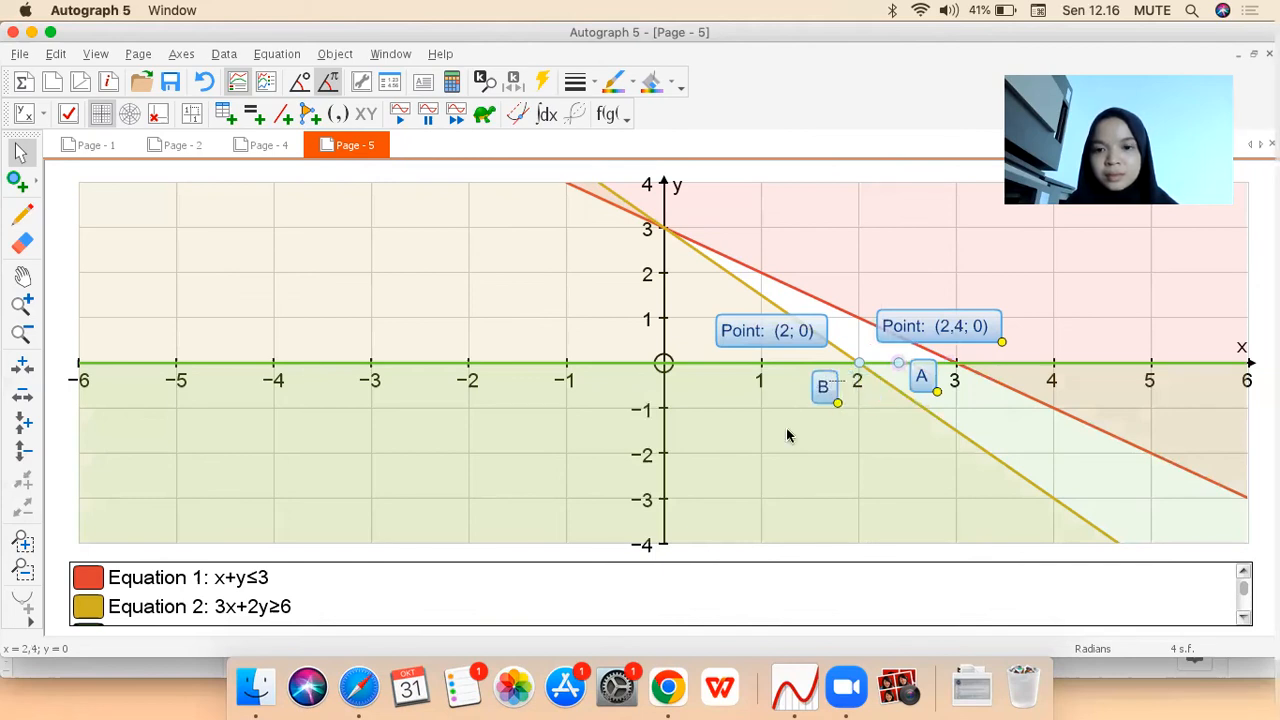
pyautogui.click(823, 386)
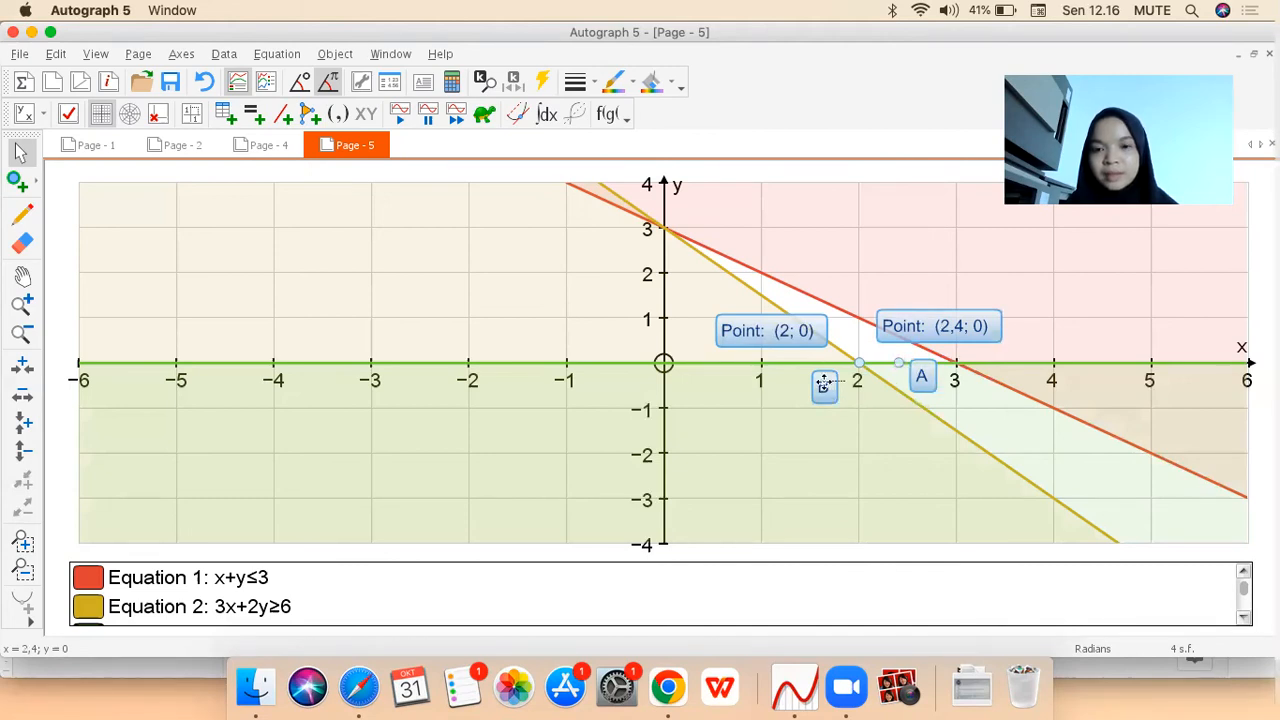
pyautogui.click(631, 260)
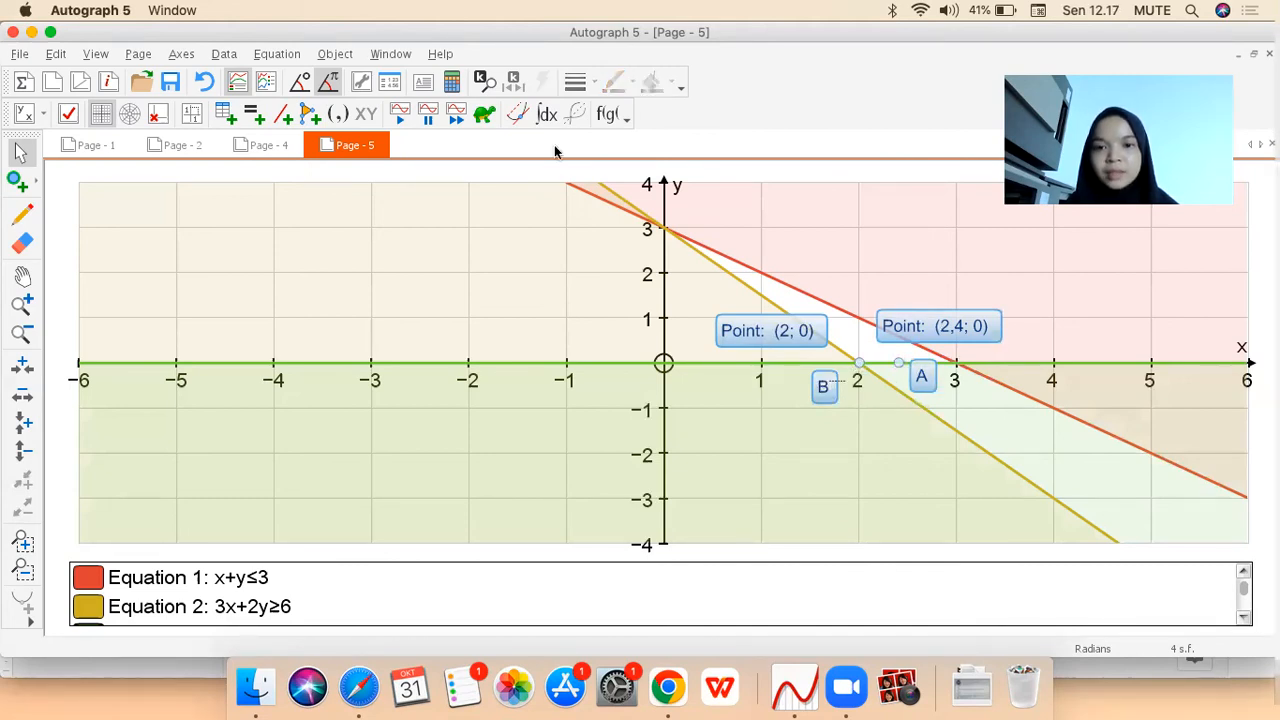
# Add a free text box reading "C" and place it just below and left of the origin
pyautogui.click(424, 82)
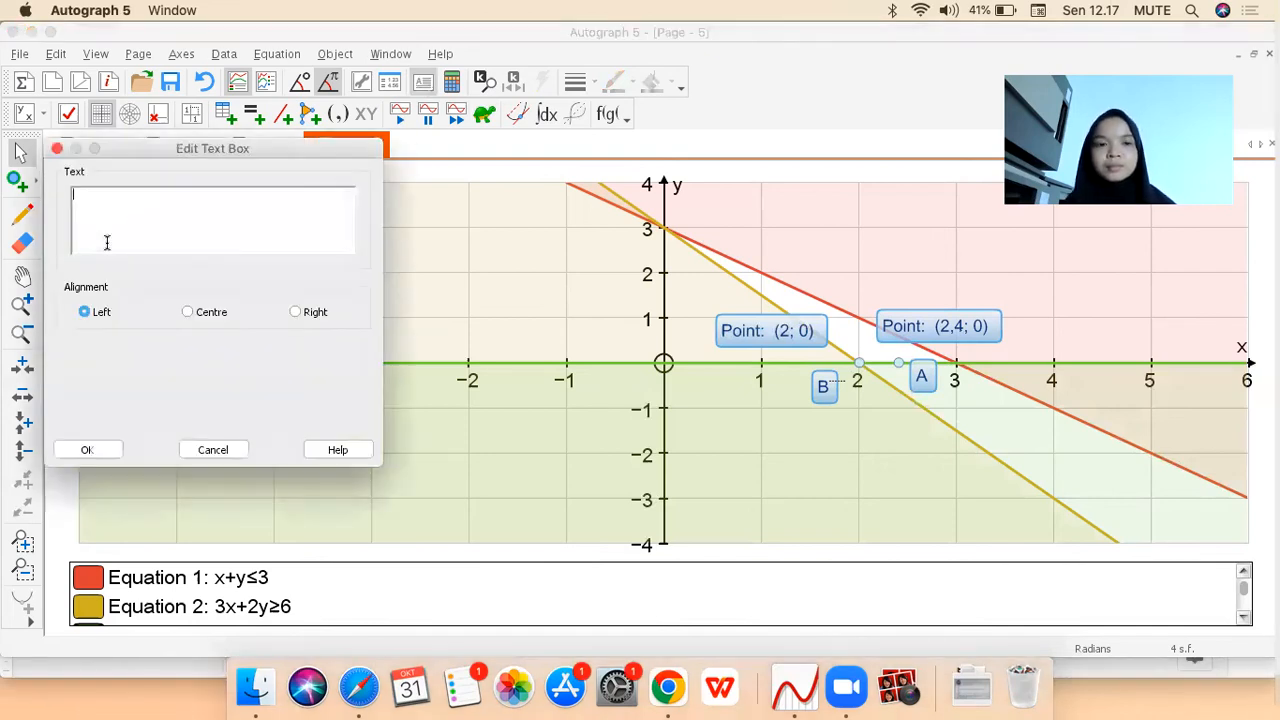
pyautogui.write('c')
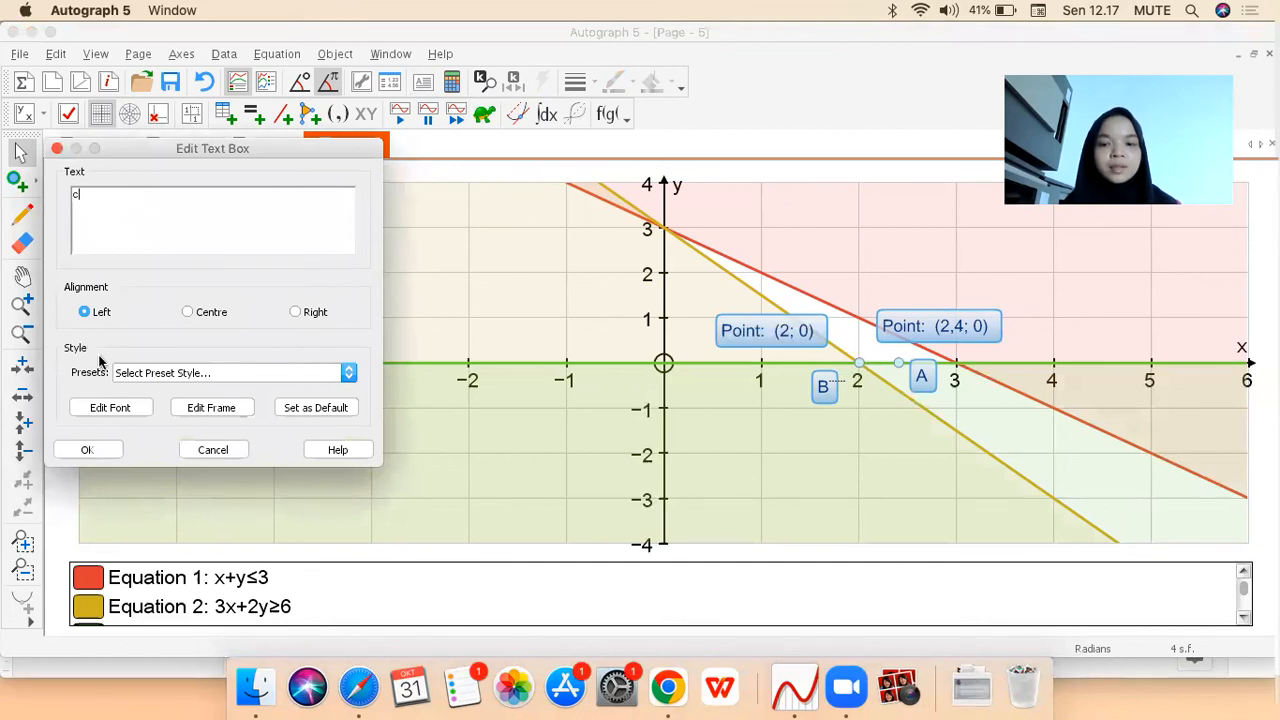
pyautogui.write('c')
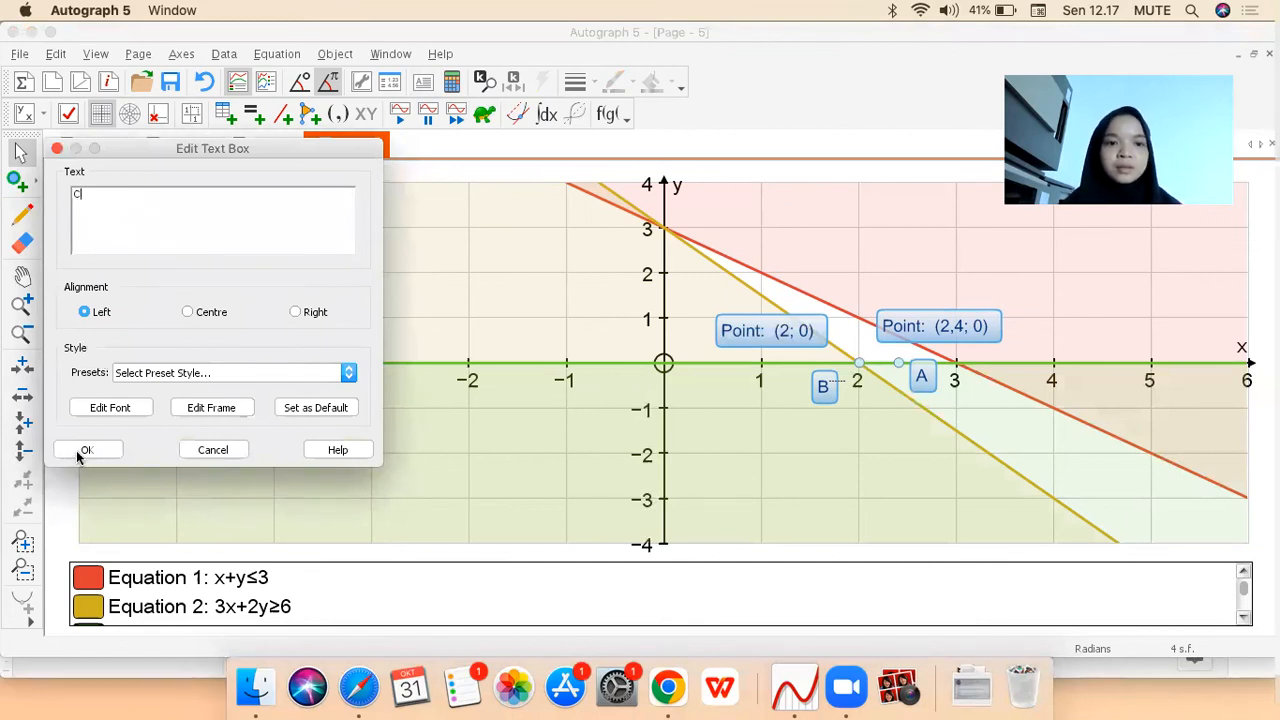
pyautogui.click(80, 451)
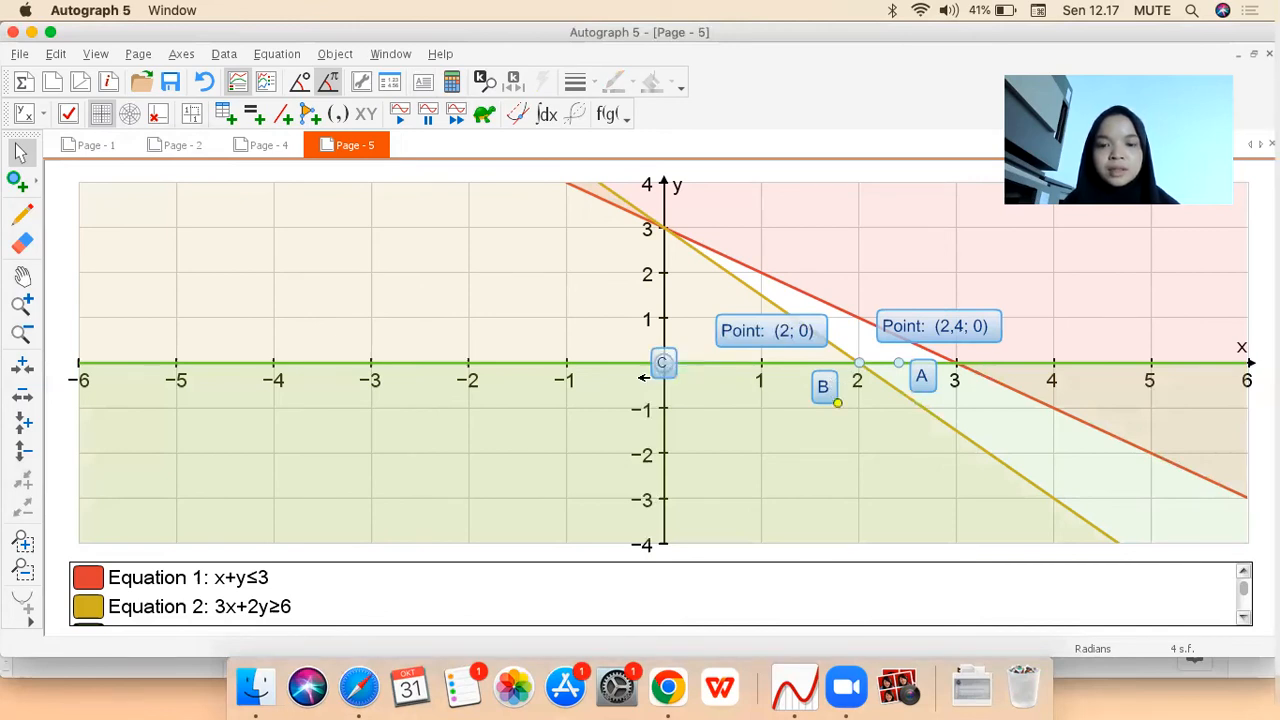
pyautogui.moveTo(663, 363); pyautogui.dragTo(657, 399)
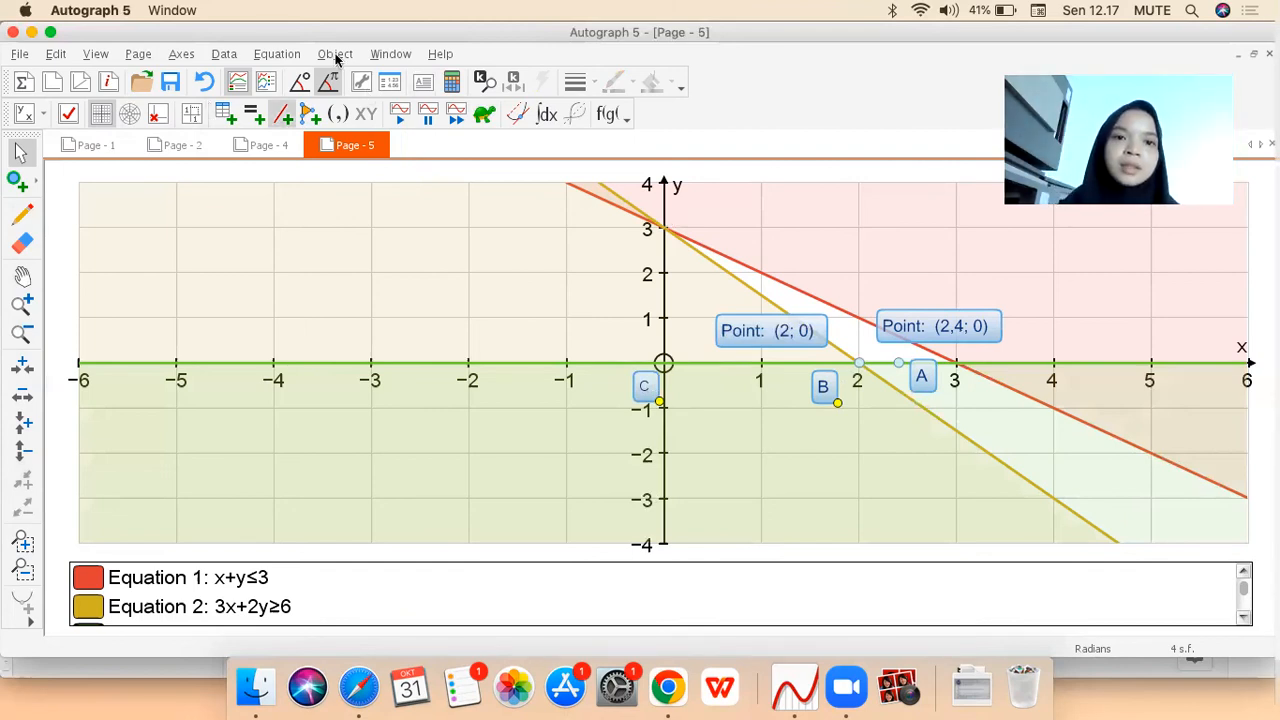
# Add a free text box reading "D" and place it just above and right of the lines' intersection at (0, 3)
pyautogui.click(421, 83)
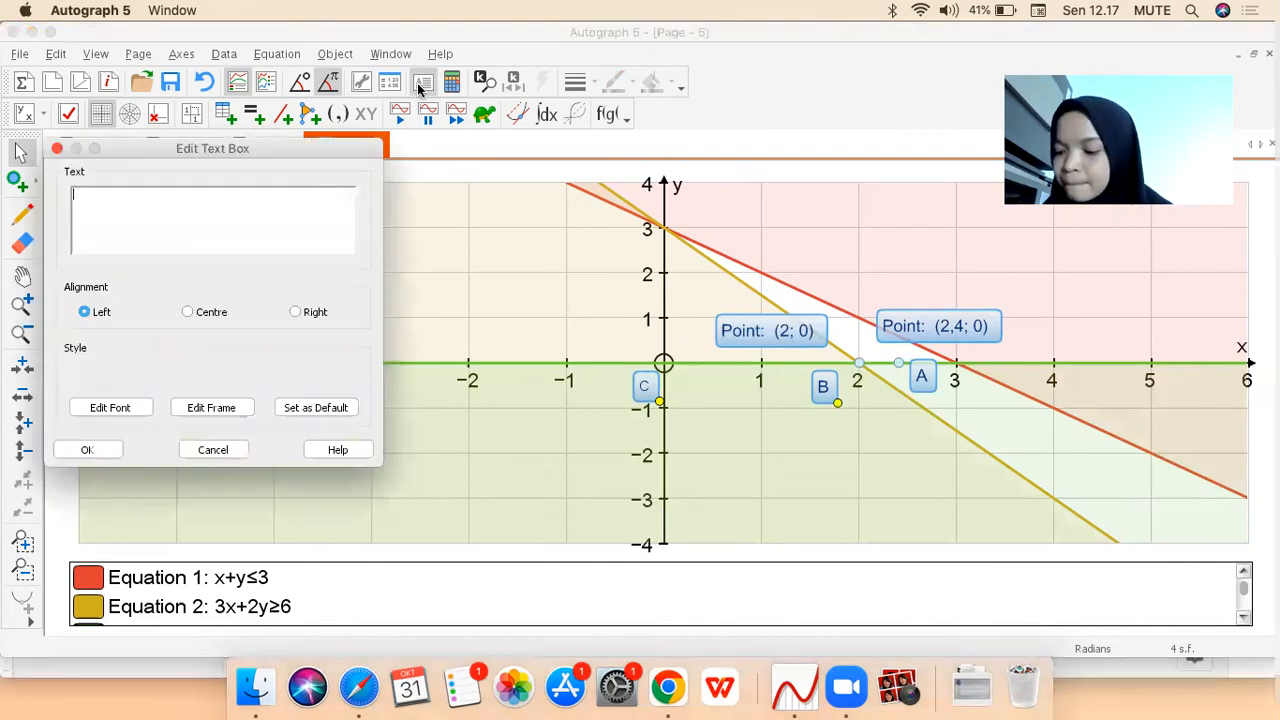
pyautogui.write('D')
pyautogui.click(88, 452)
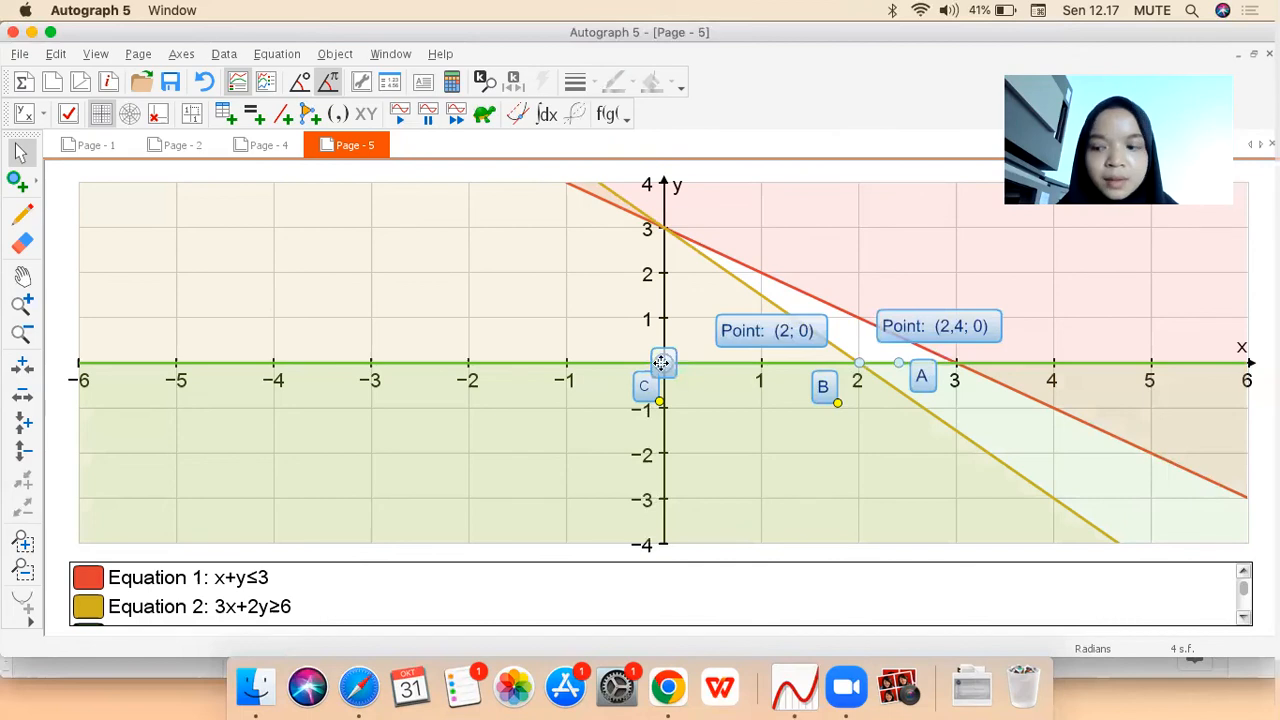
pyautogui.moveTo(687, 212); pyautogui.dragTo(690, 212)
pyautogui.press('Right')
pyautogui.press('Right')
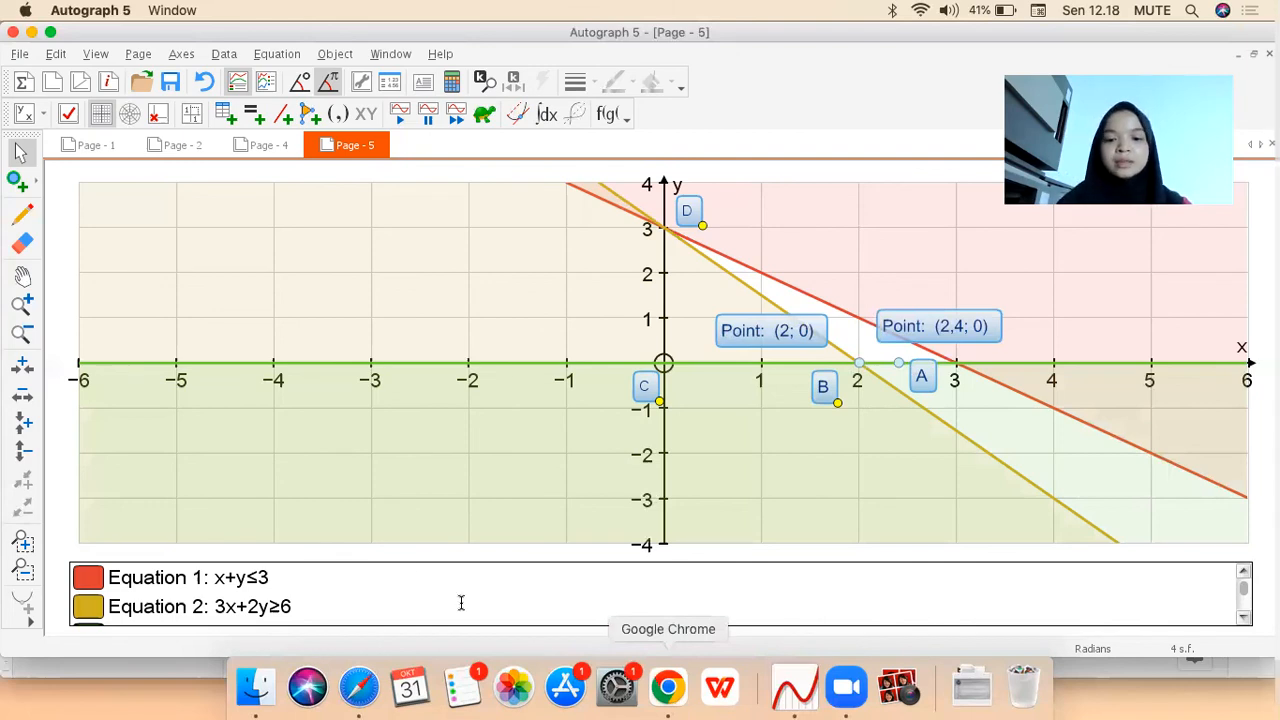
# Switch to the Google Docs document in Chrome and write "luas segitiga ABD = ½ x alas x tinggi" as the first line of answer 2
pyautogui.press('super+Tab')
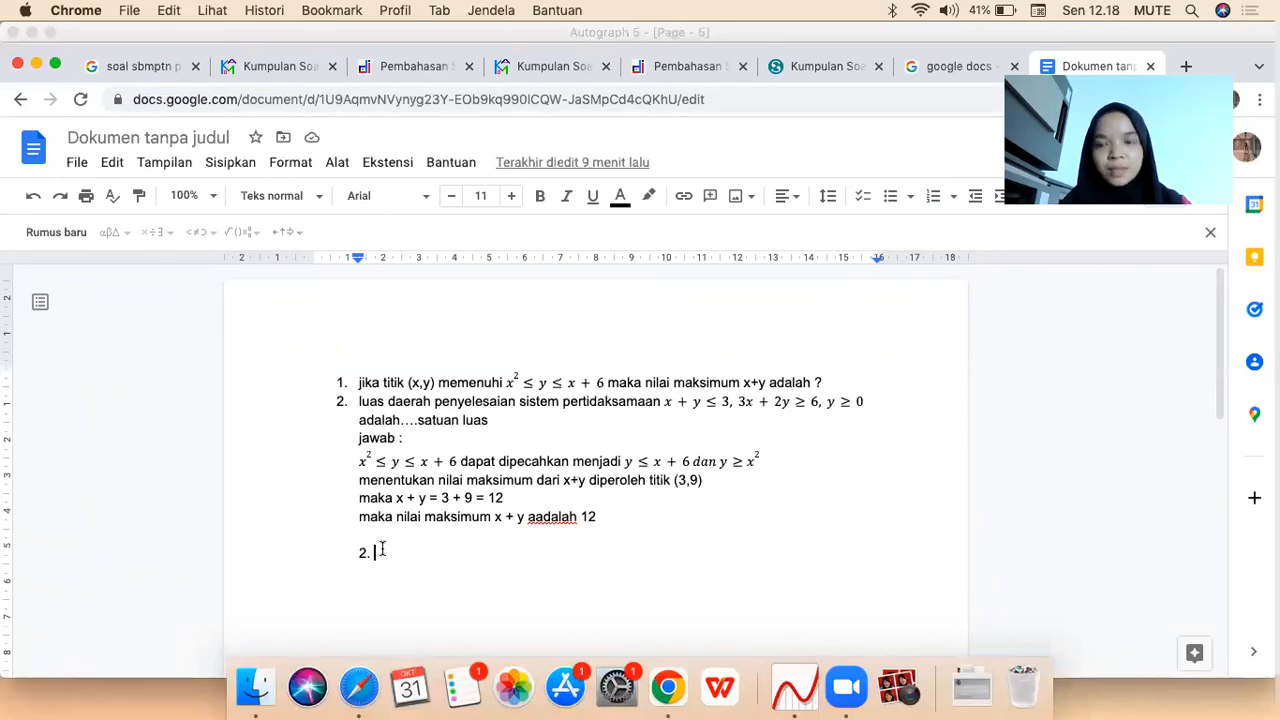
pyautogui.write('luas')
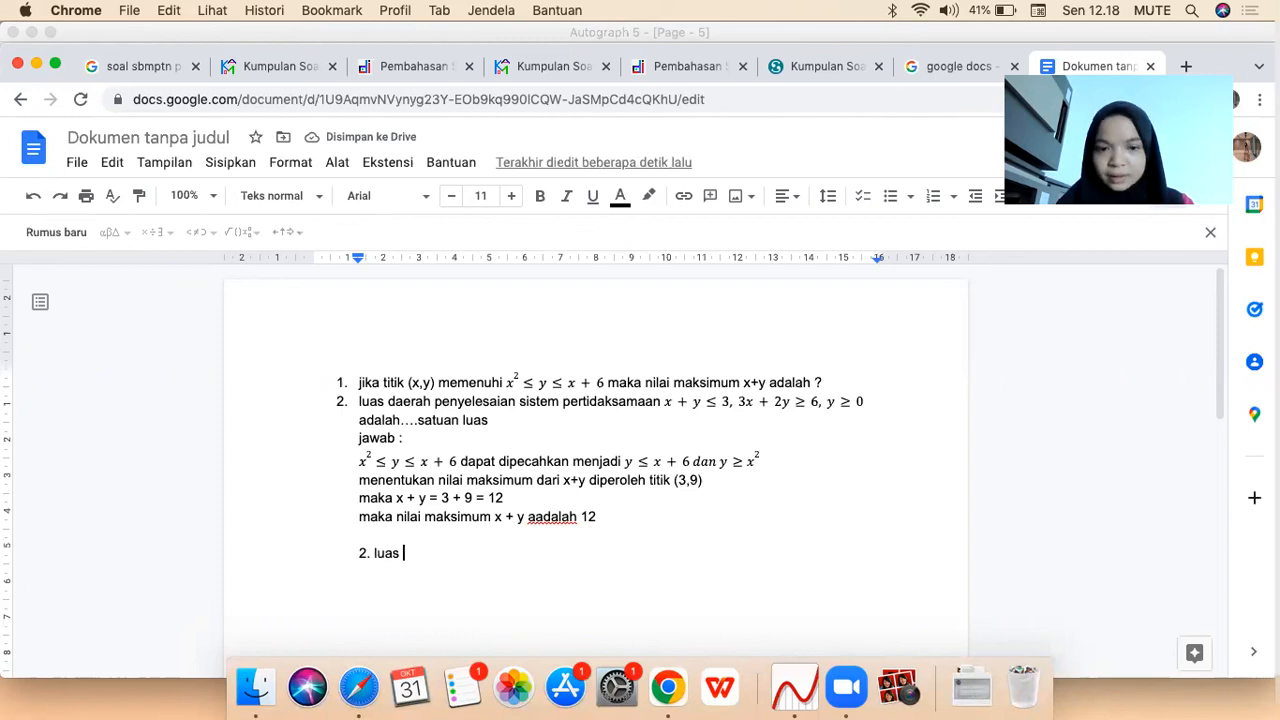
pyautogui.write('segiti')
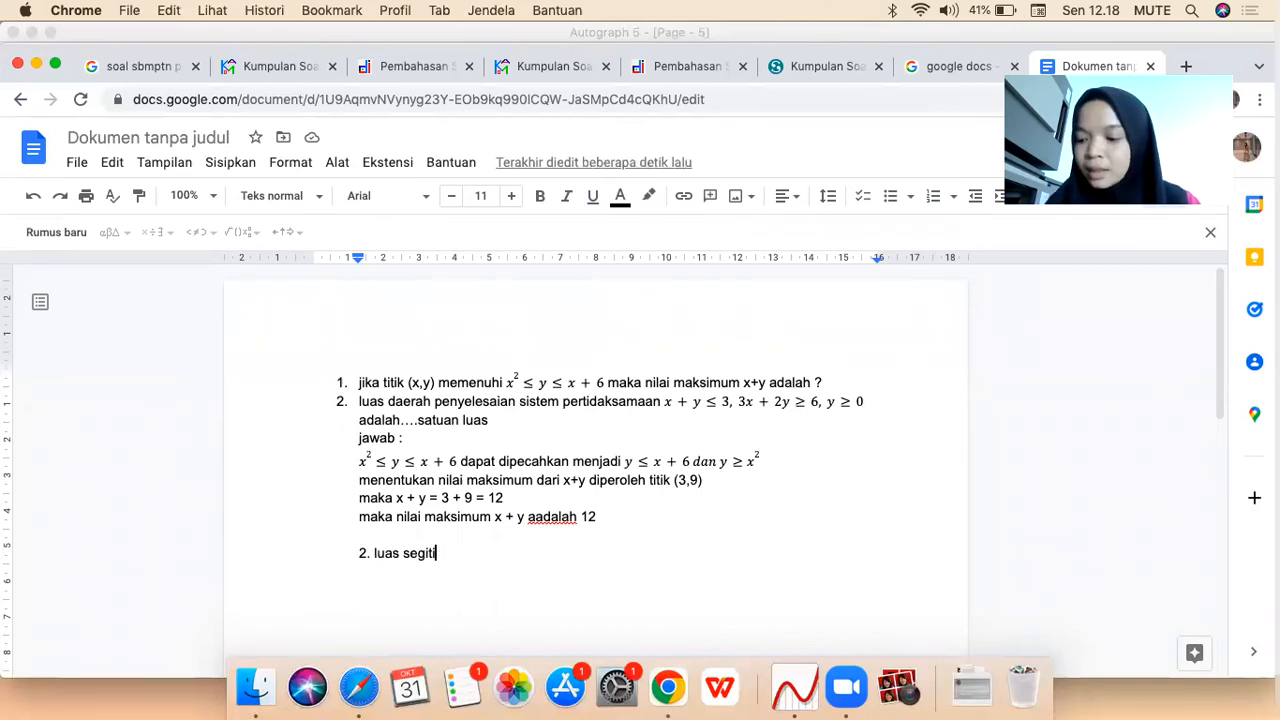
pyautogui.write('ga ABD')
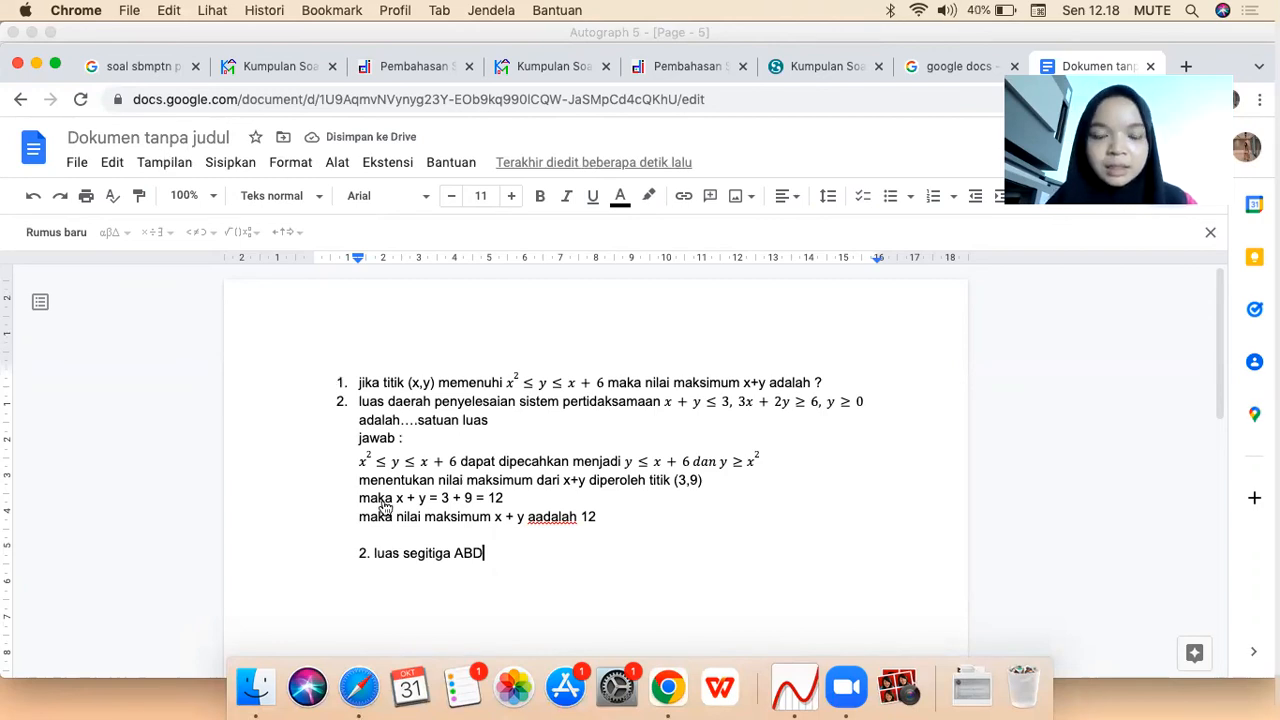
pyautogui.write('=')
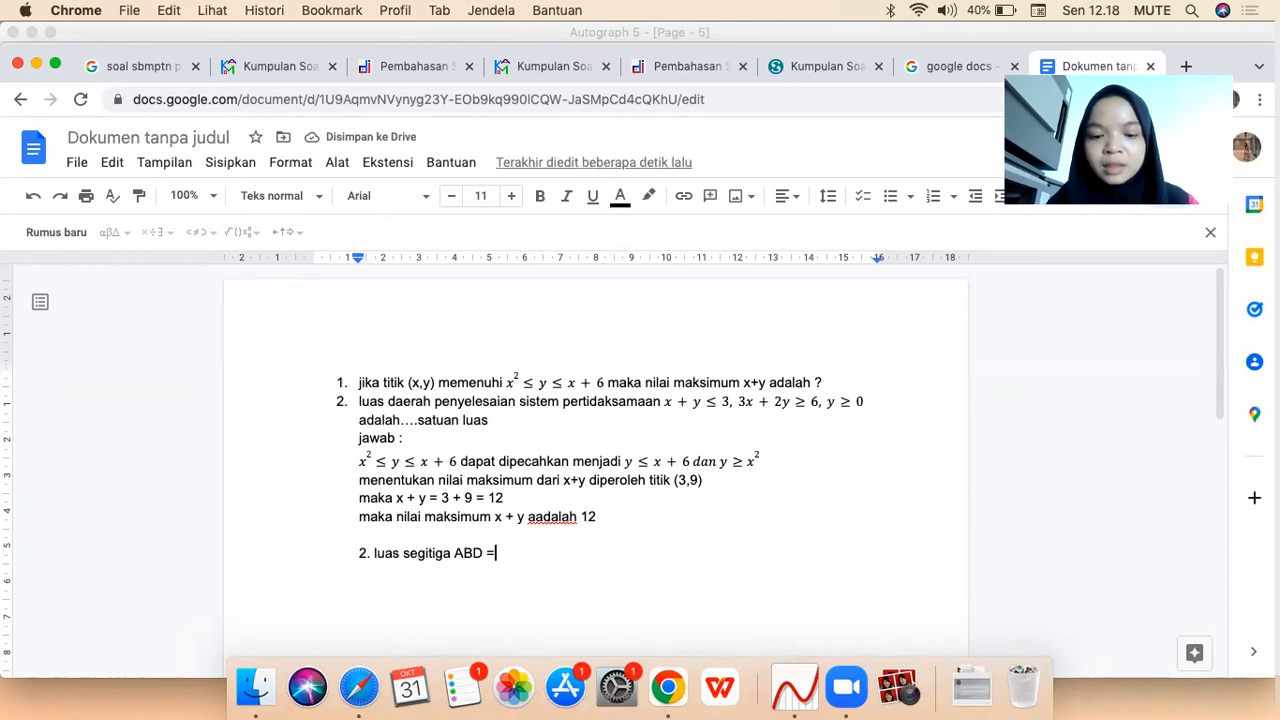
pyautogui.write('1/2')
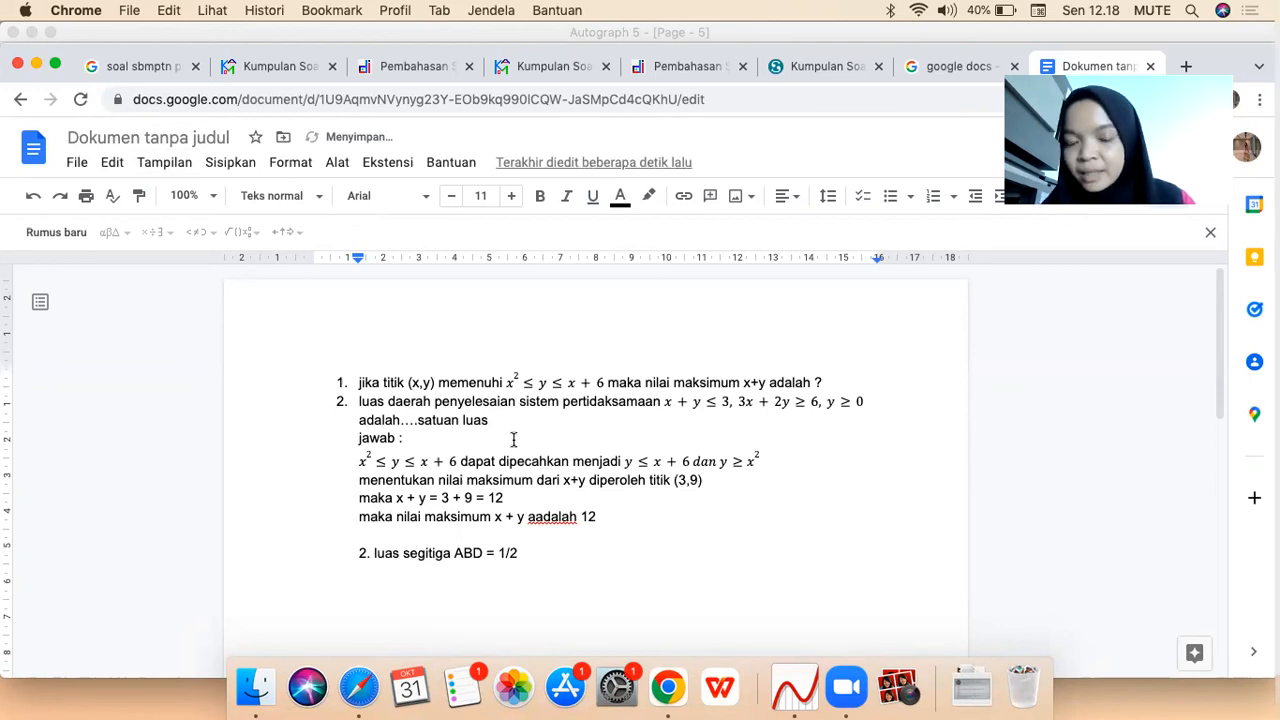
pyautogui.write('x alas ')
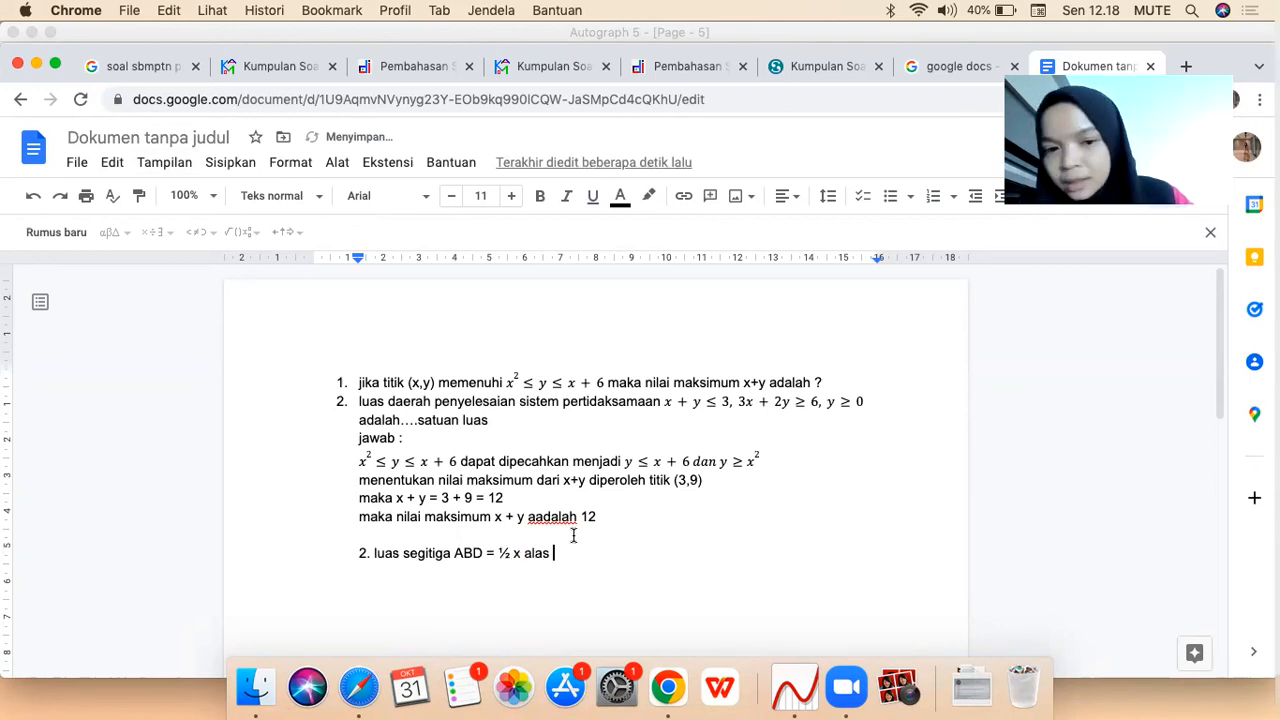
pyautogui.write('x ')
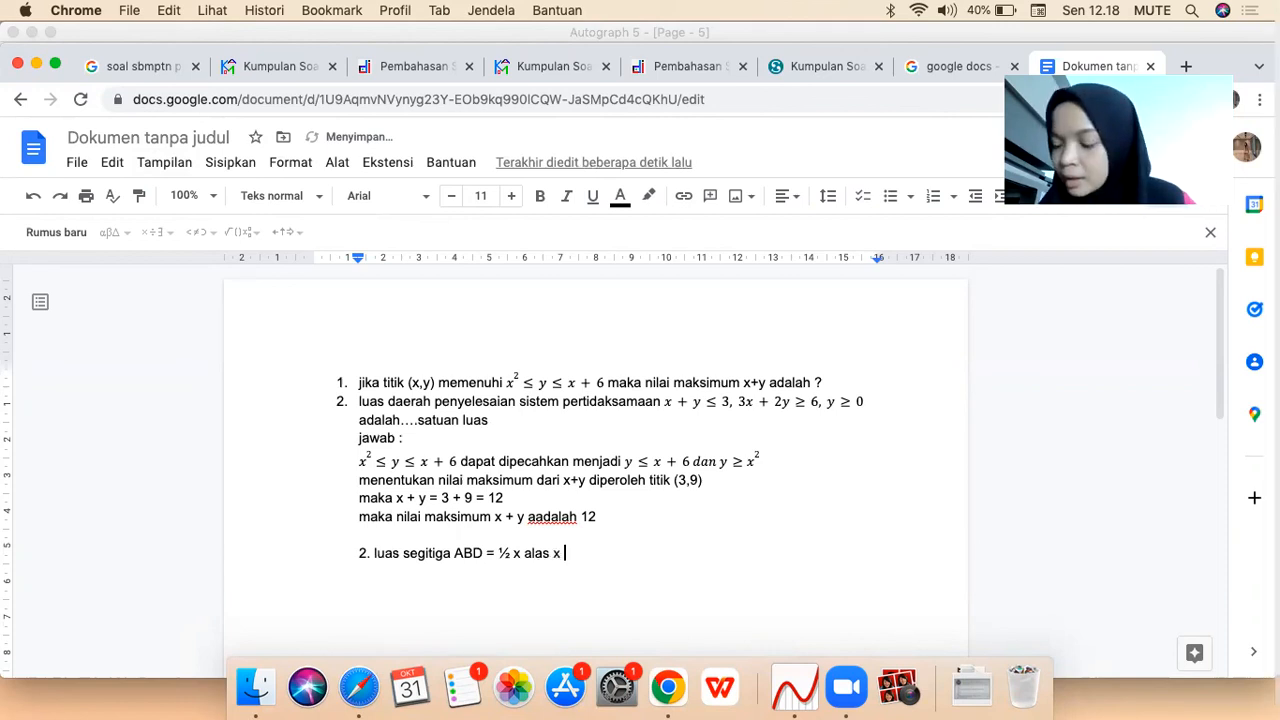
pyautogui.write('tinggi')
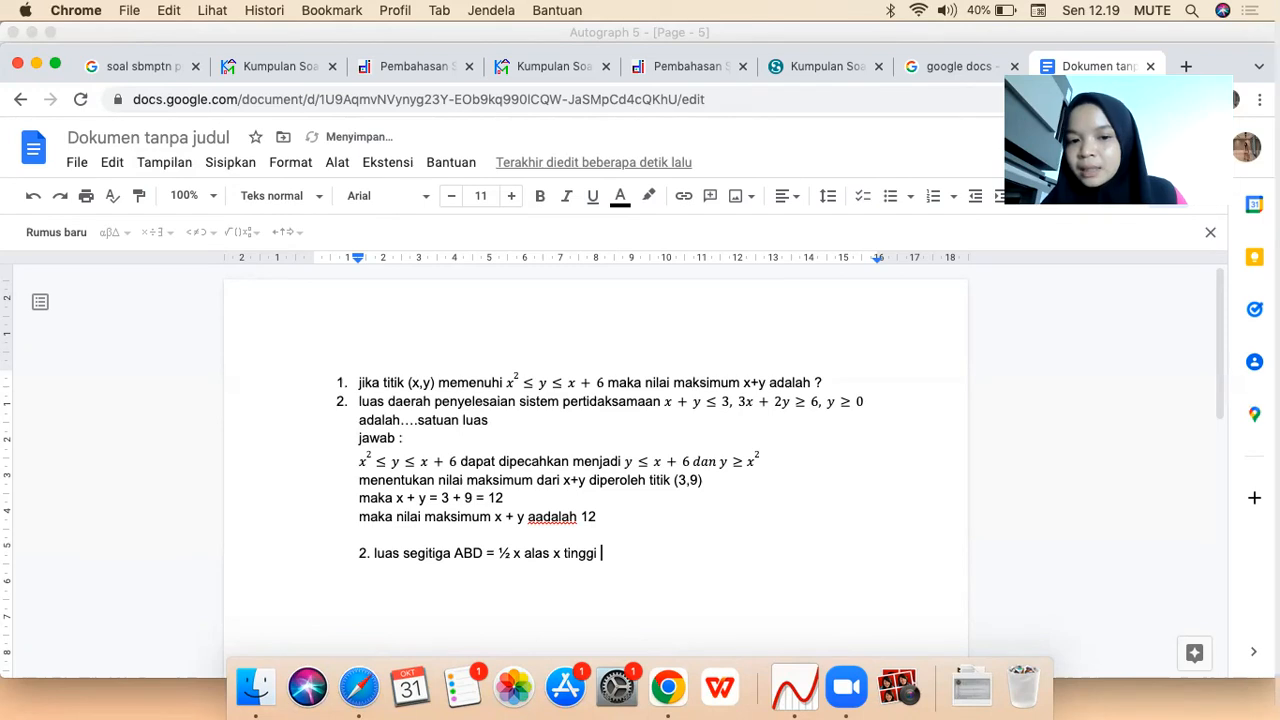
pyautogui.press('Return')
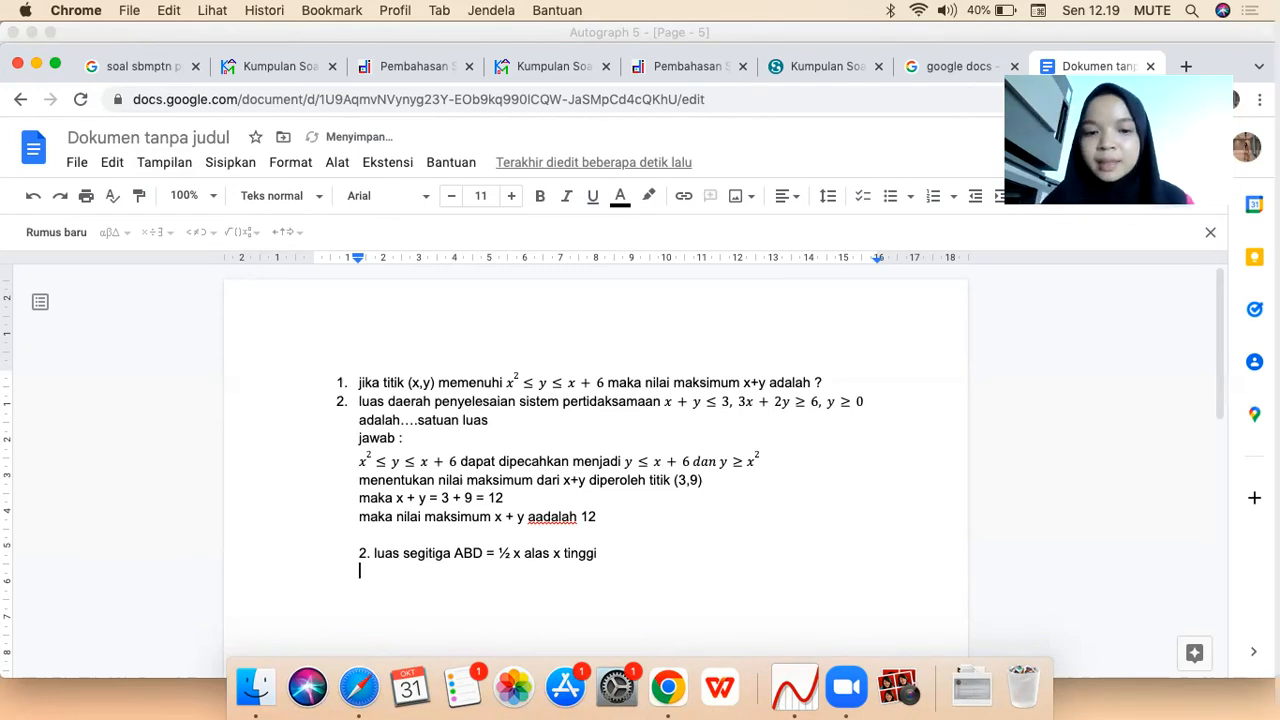
# Check the triangle in the Autograph graph while adding the lines "=½ x 1 x 3" and "maka luas dari segitiga adalah 3/2" to answer 2
pyautogui.write('=')
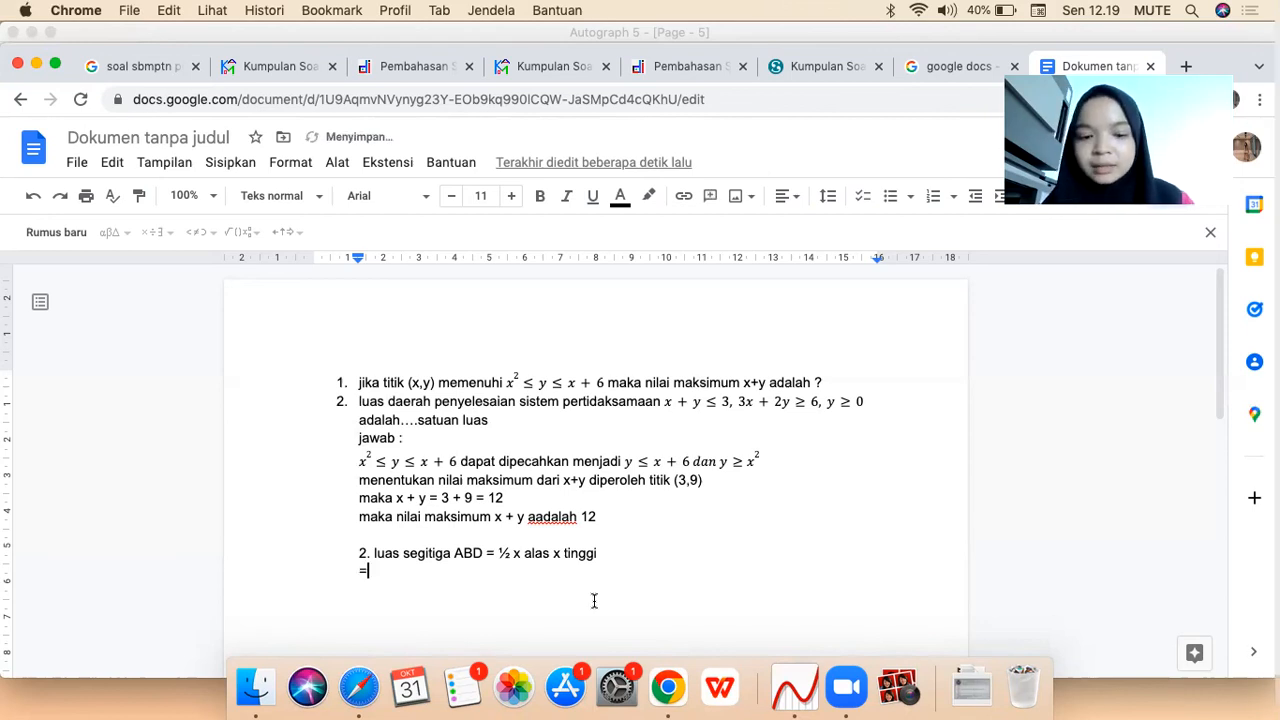
pyautogui.write('1/2')
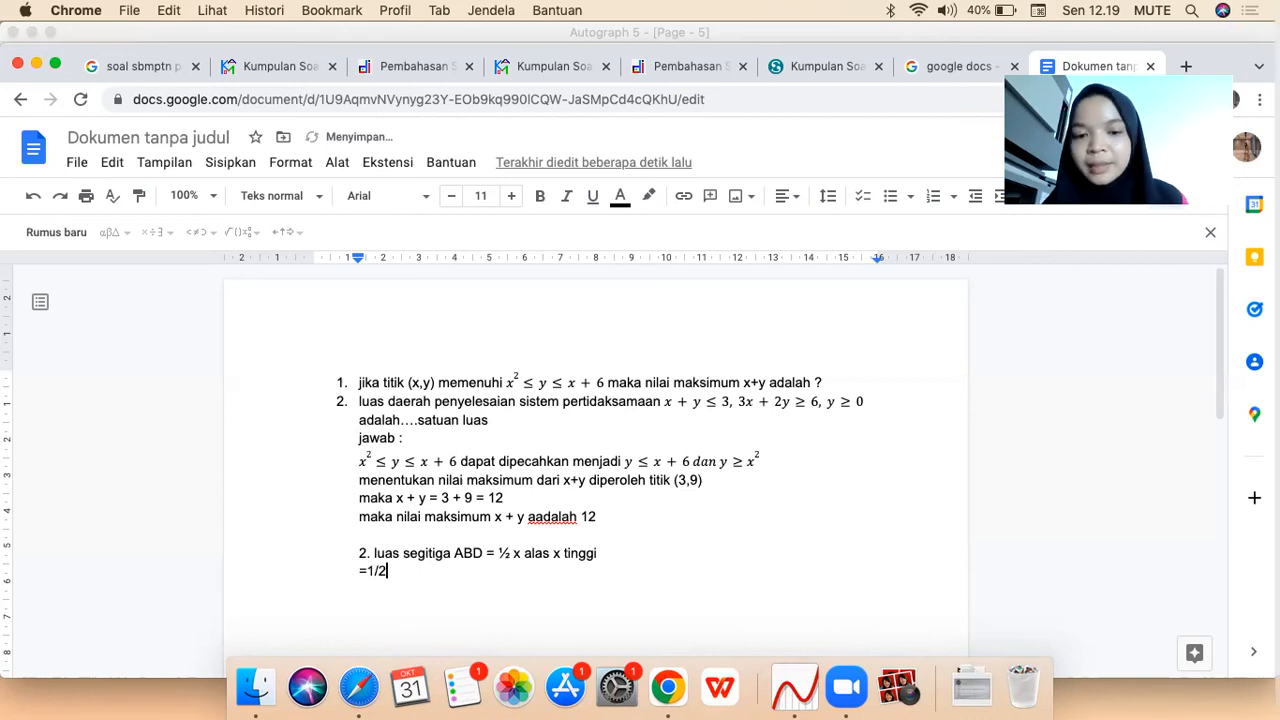
pyautogui.write(' x')
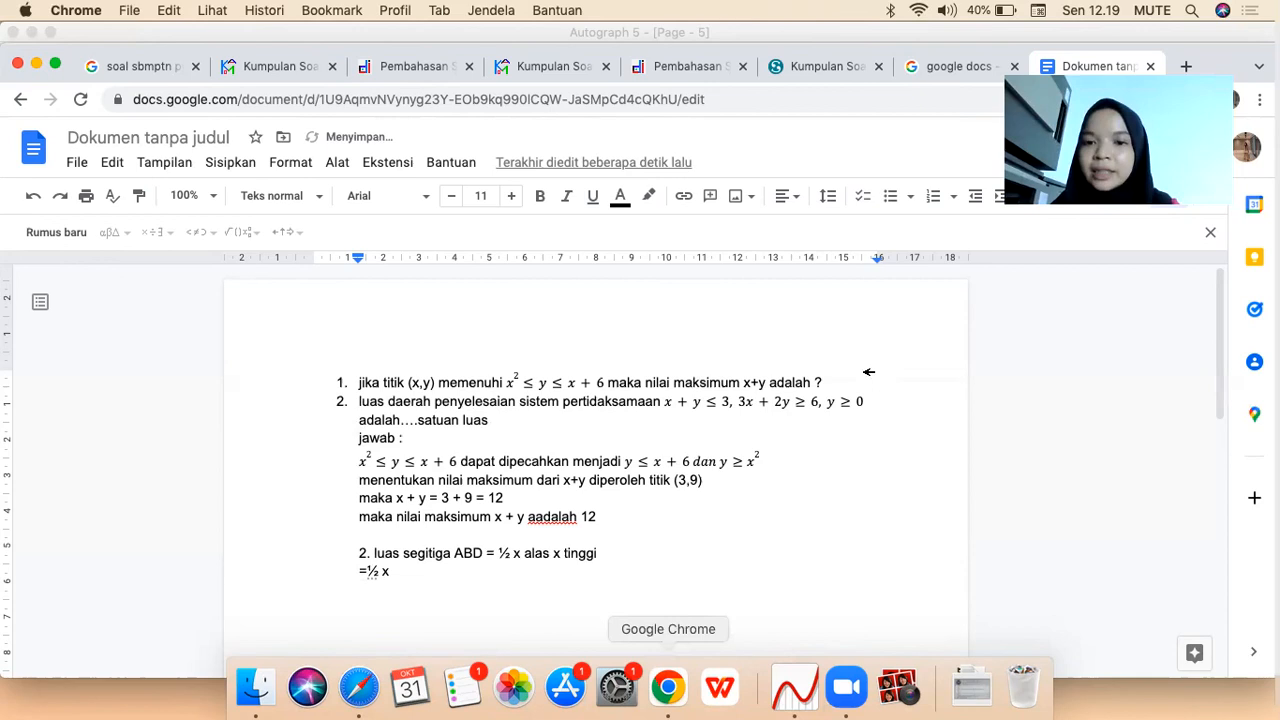
pyautogui.press('super+Tab')
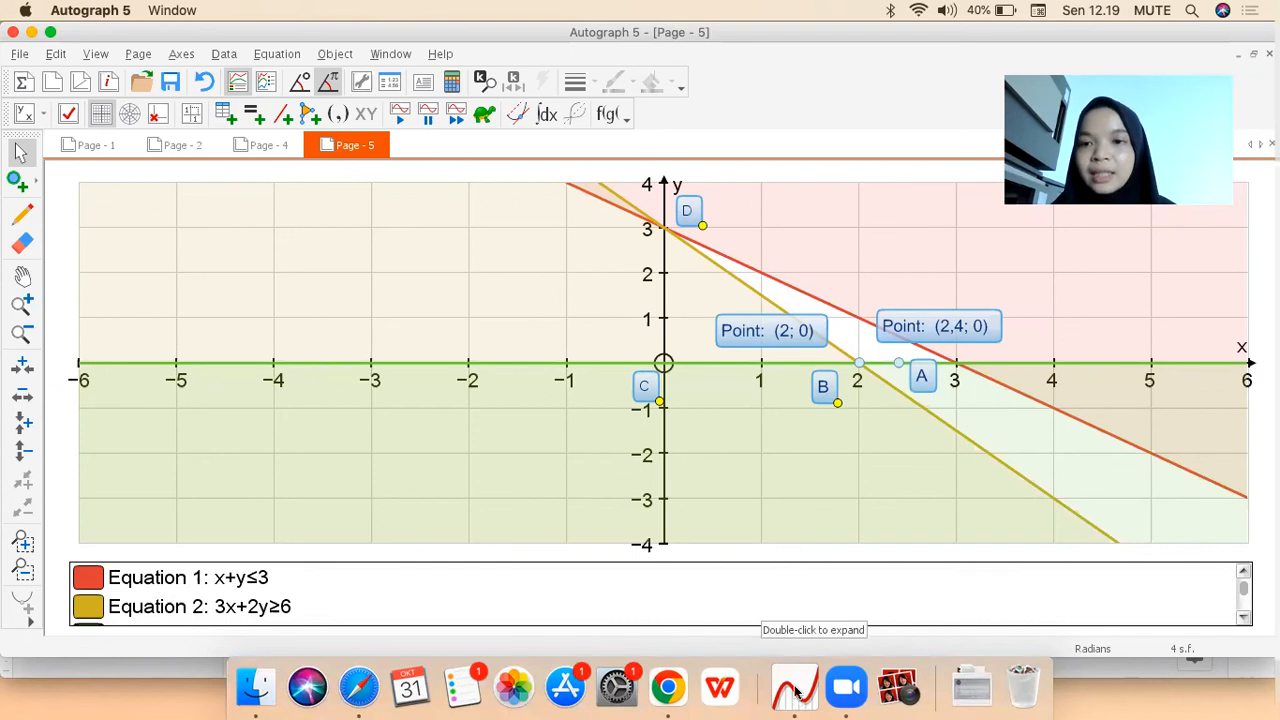
pyautogui.click(668, 686)
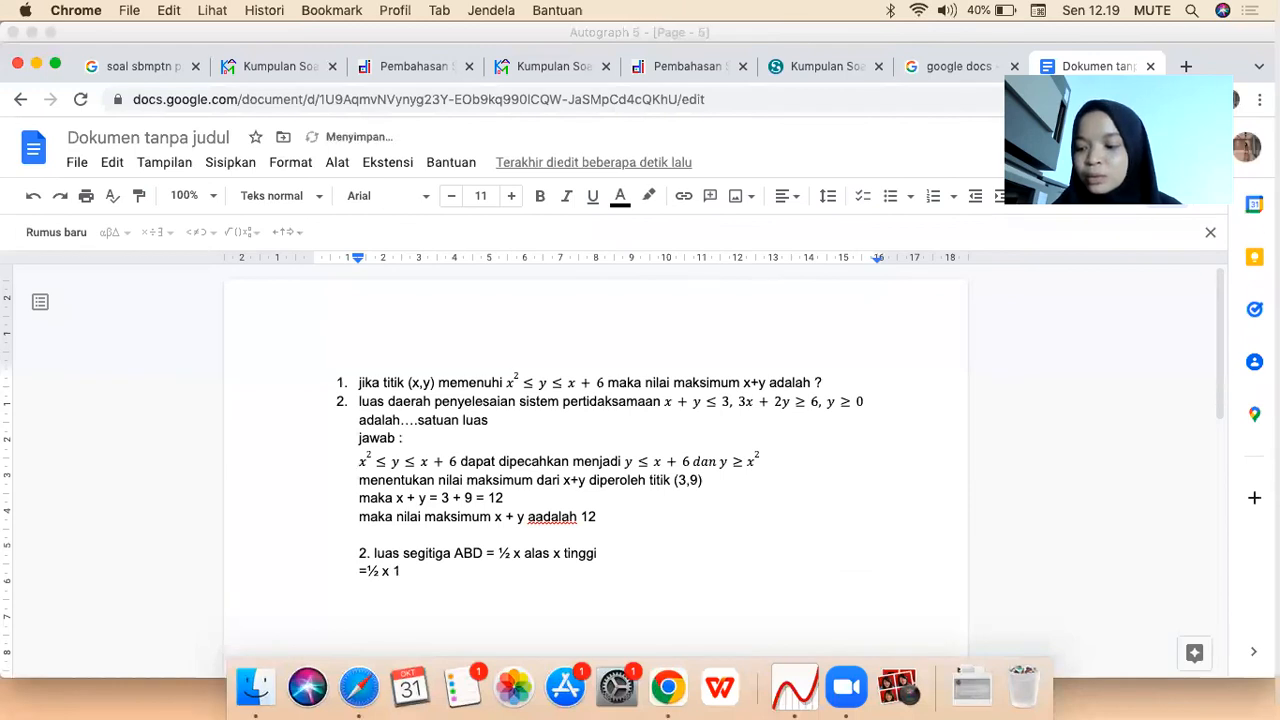
pyautogui.write('x 3')
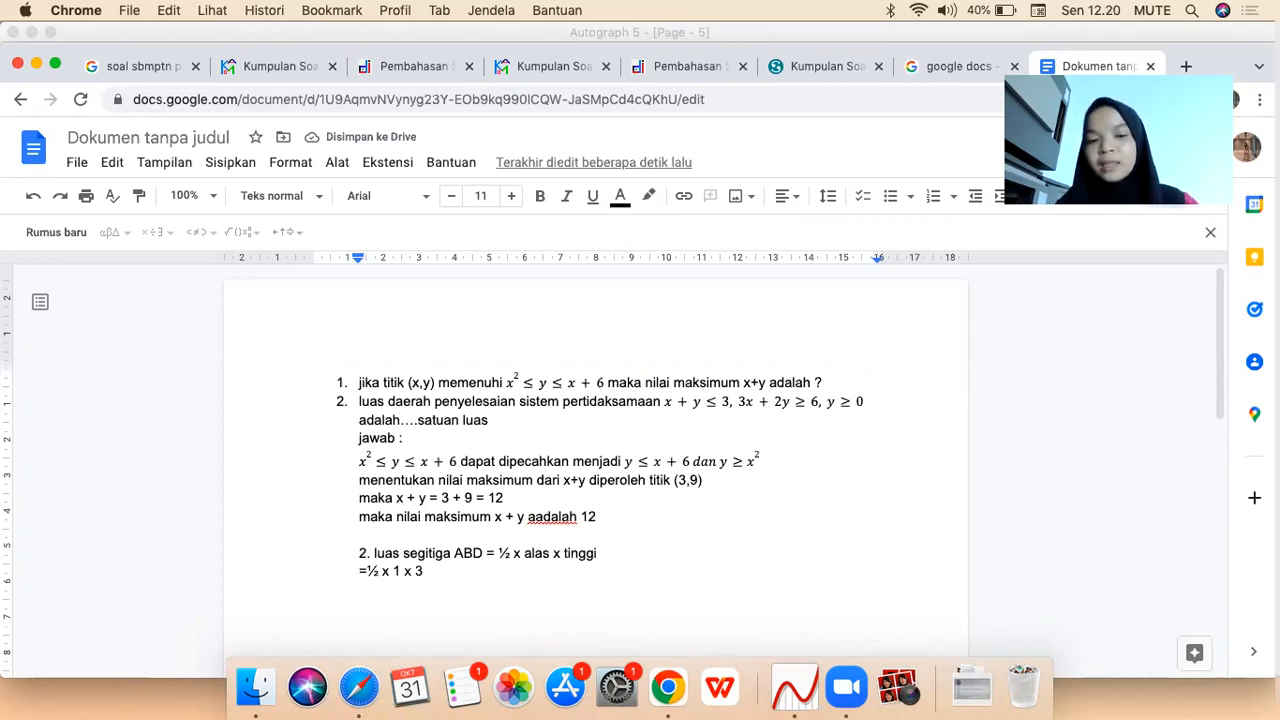
pyautogui.write('maka luas dari segitiga adalah')
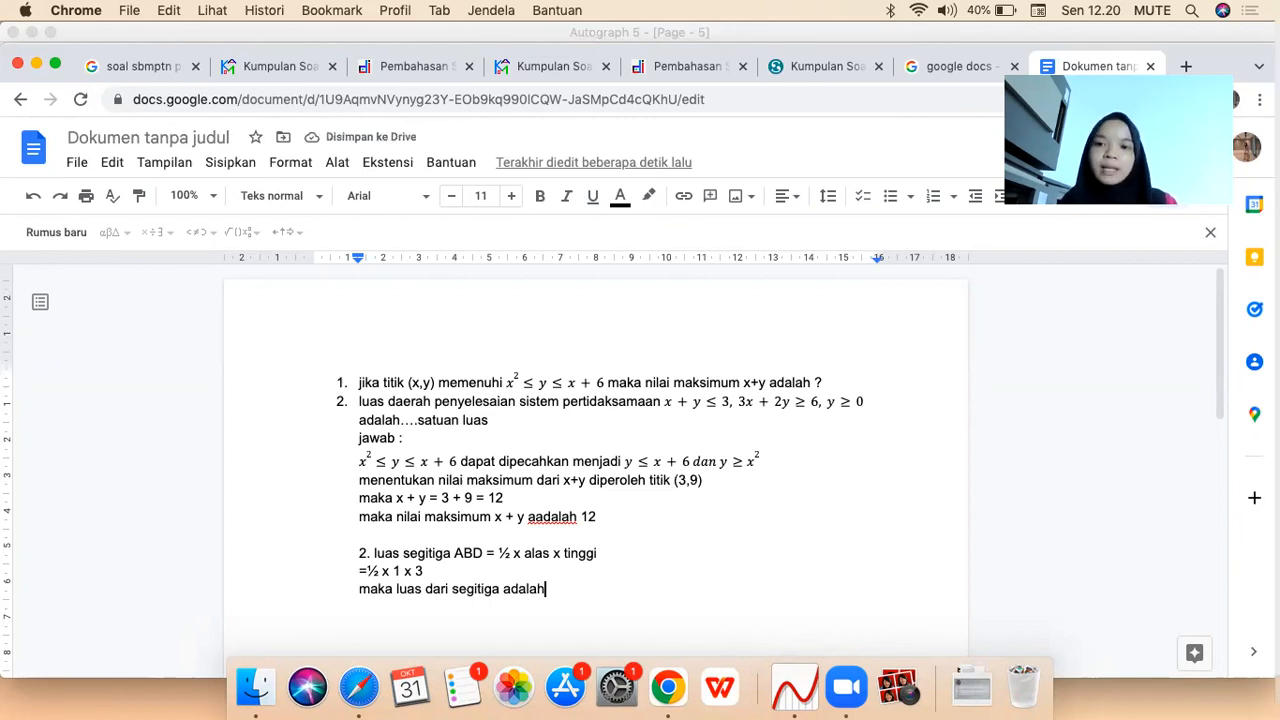
pyautogui.write('3/2')
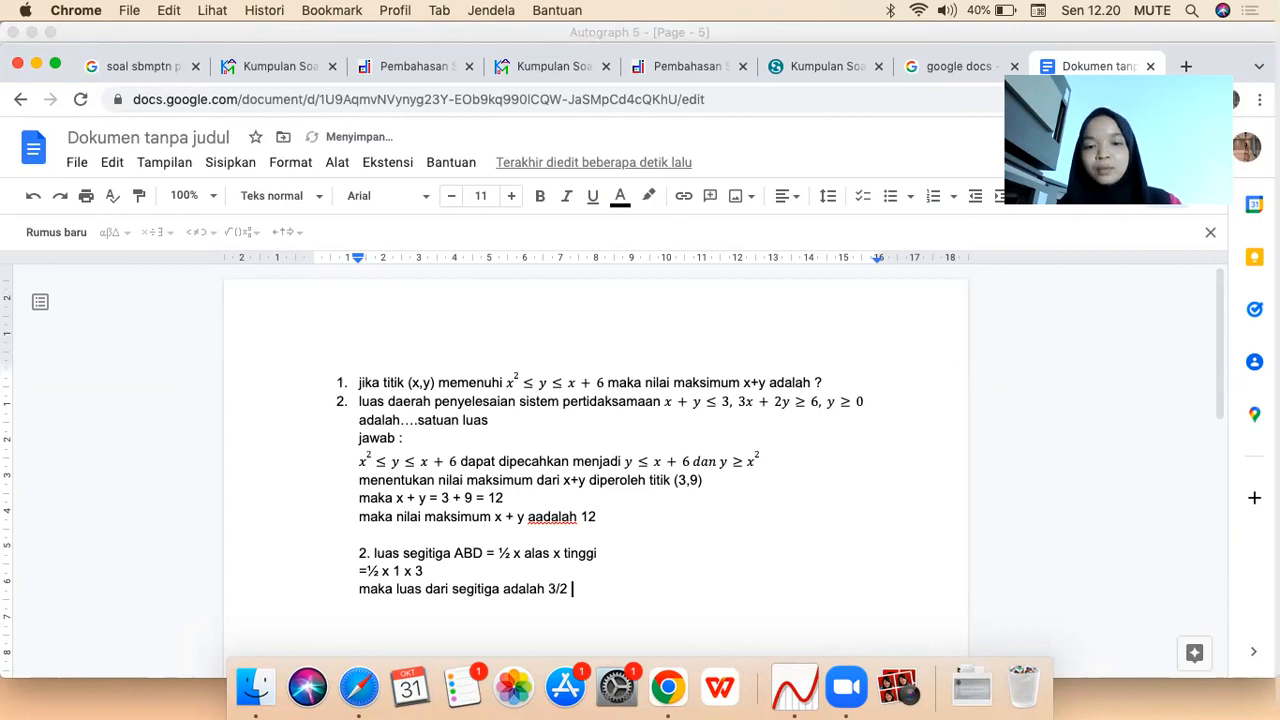